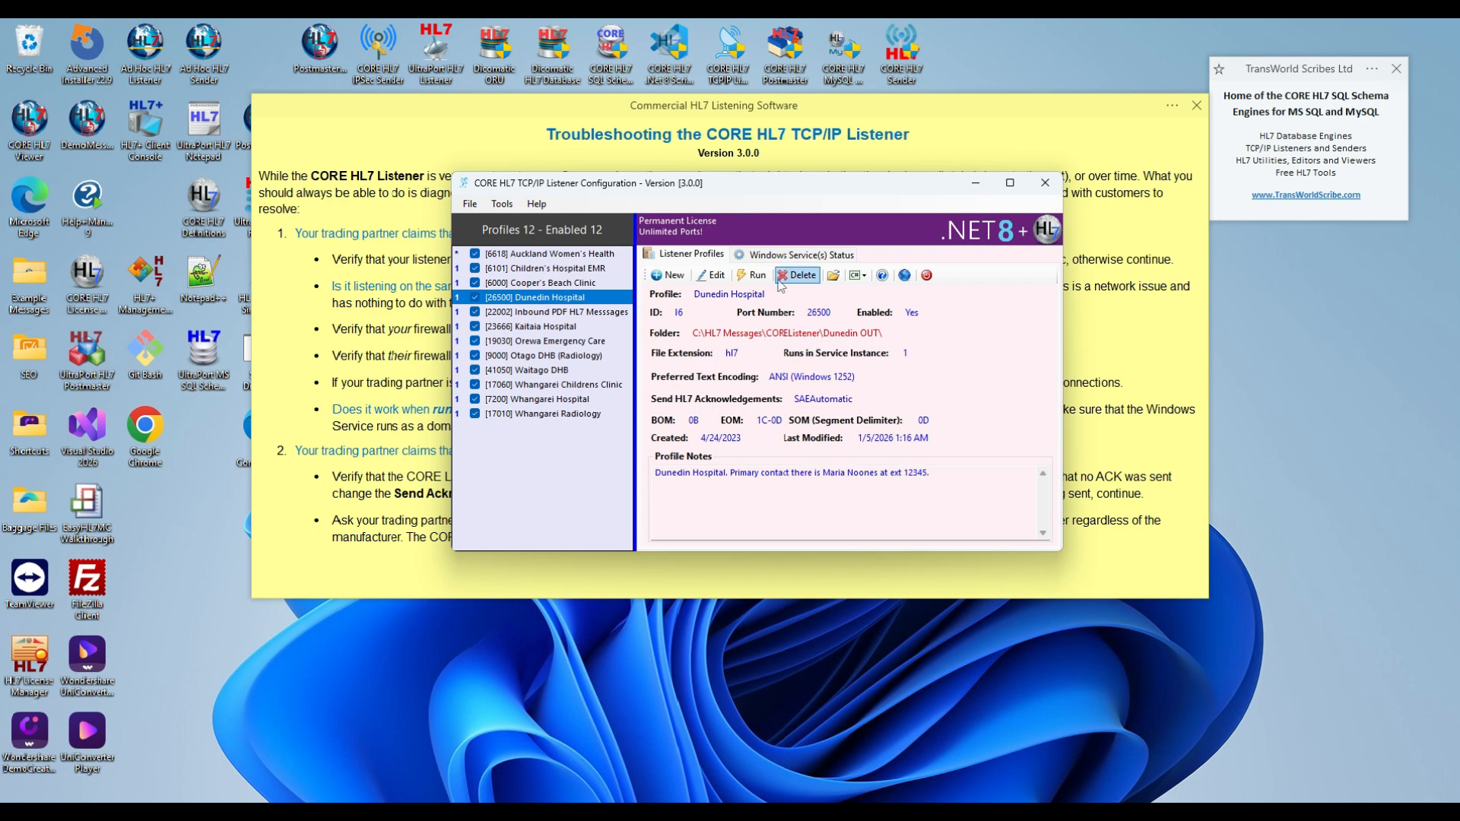
# Check the Windows services status and try to open the Dunedin Hospital profile for editing, declining read-only access
pyautogui.click(779, 255)
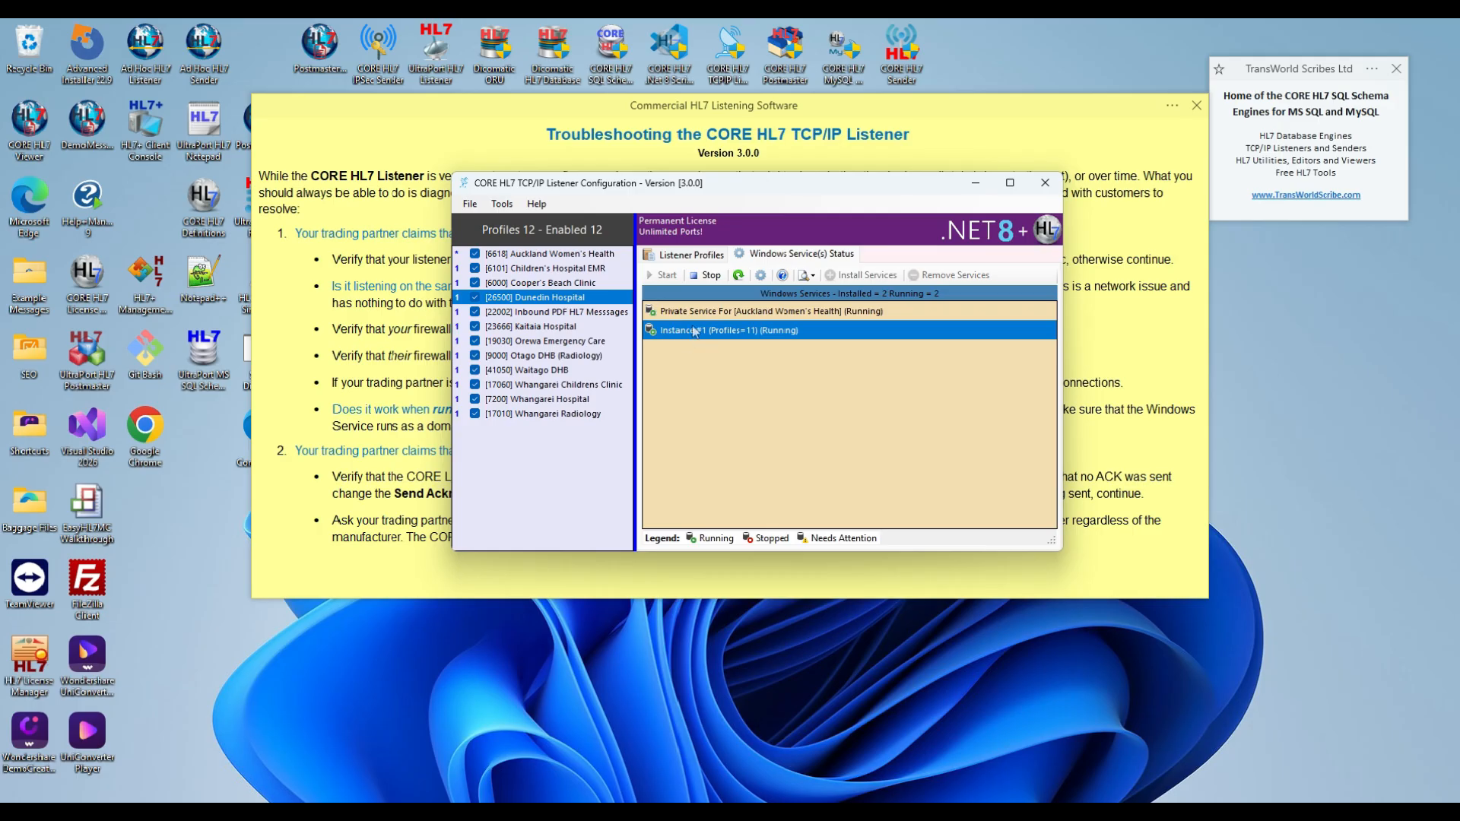
pyautogui.click(689, 257)
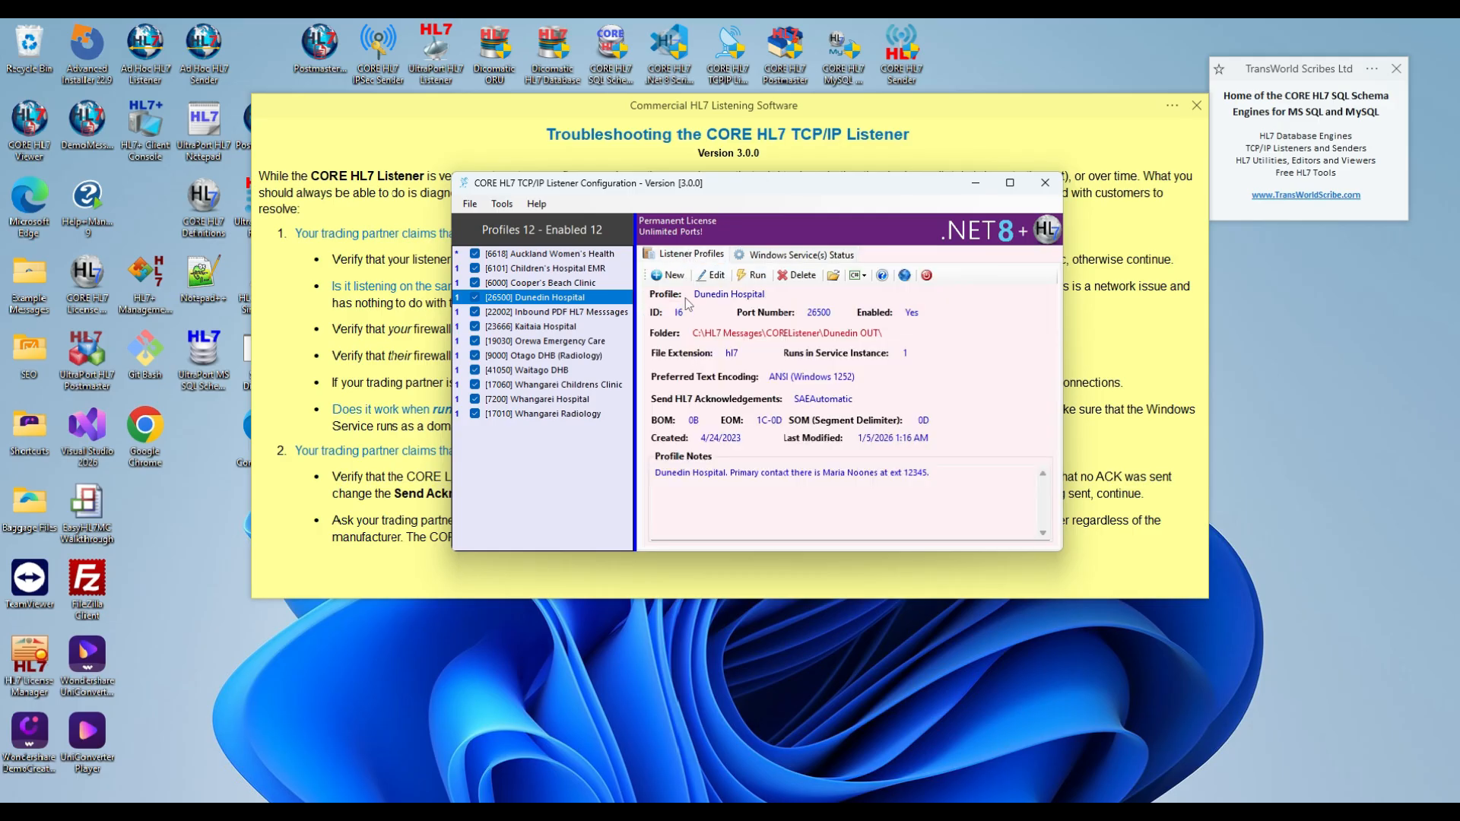
pyautogui.click(712, 275)
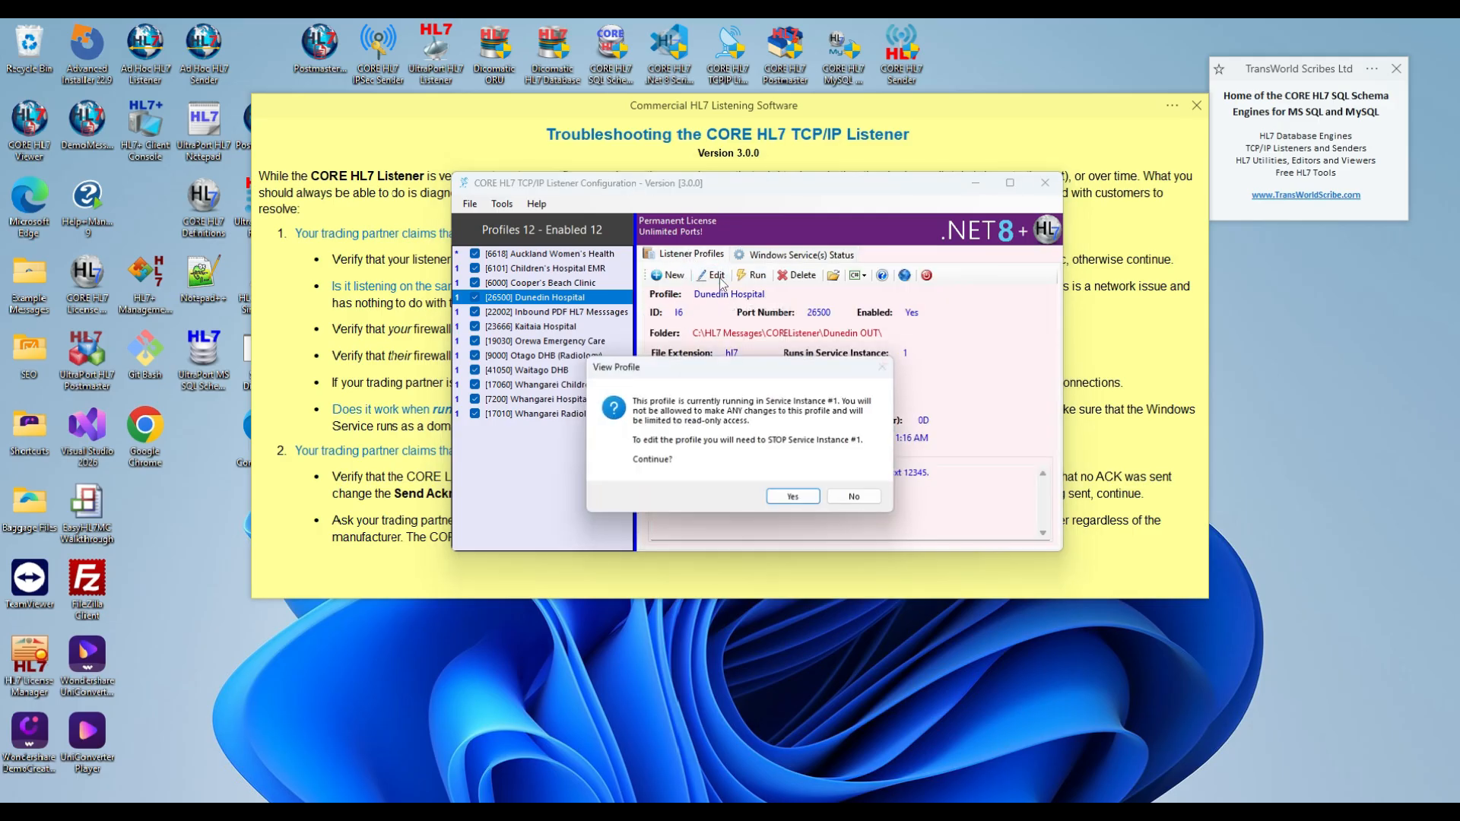
pyautogui.click(858, 498)
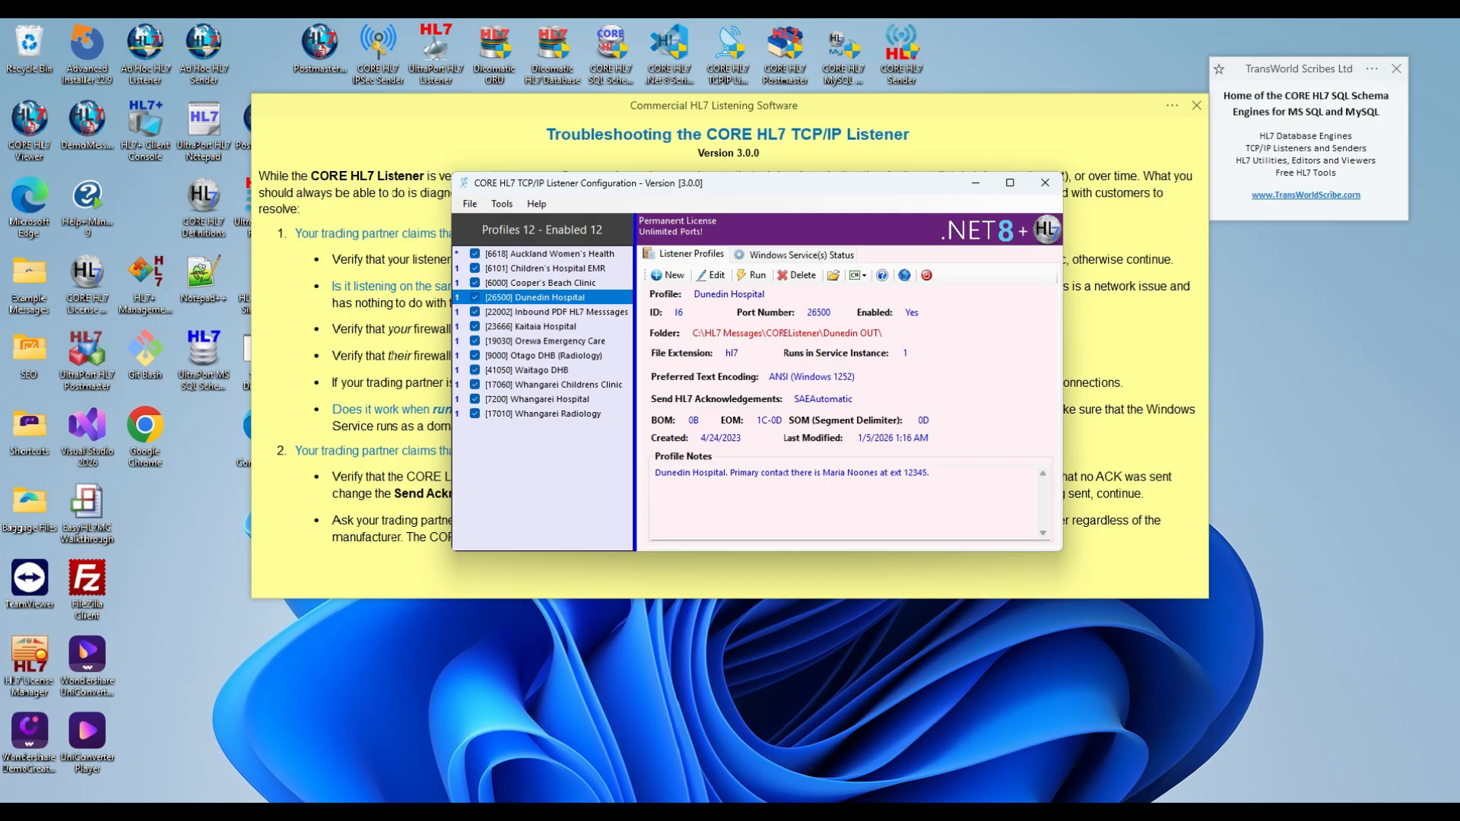
# Switch to the UltraPort Ad Hoc HL7 TCP/IP Sender and place its window beside the listener configuration
pyautogui.click(1023, 816)
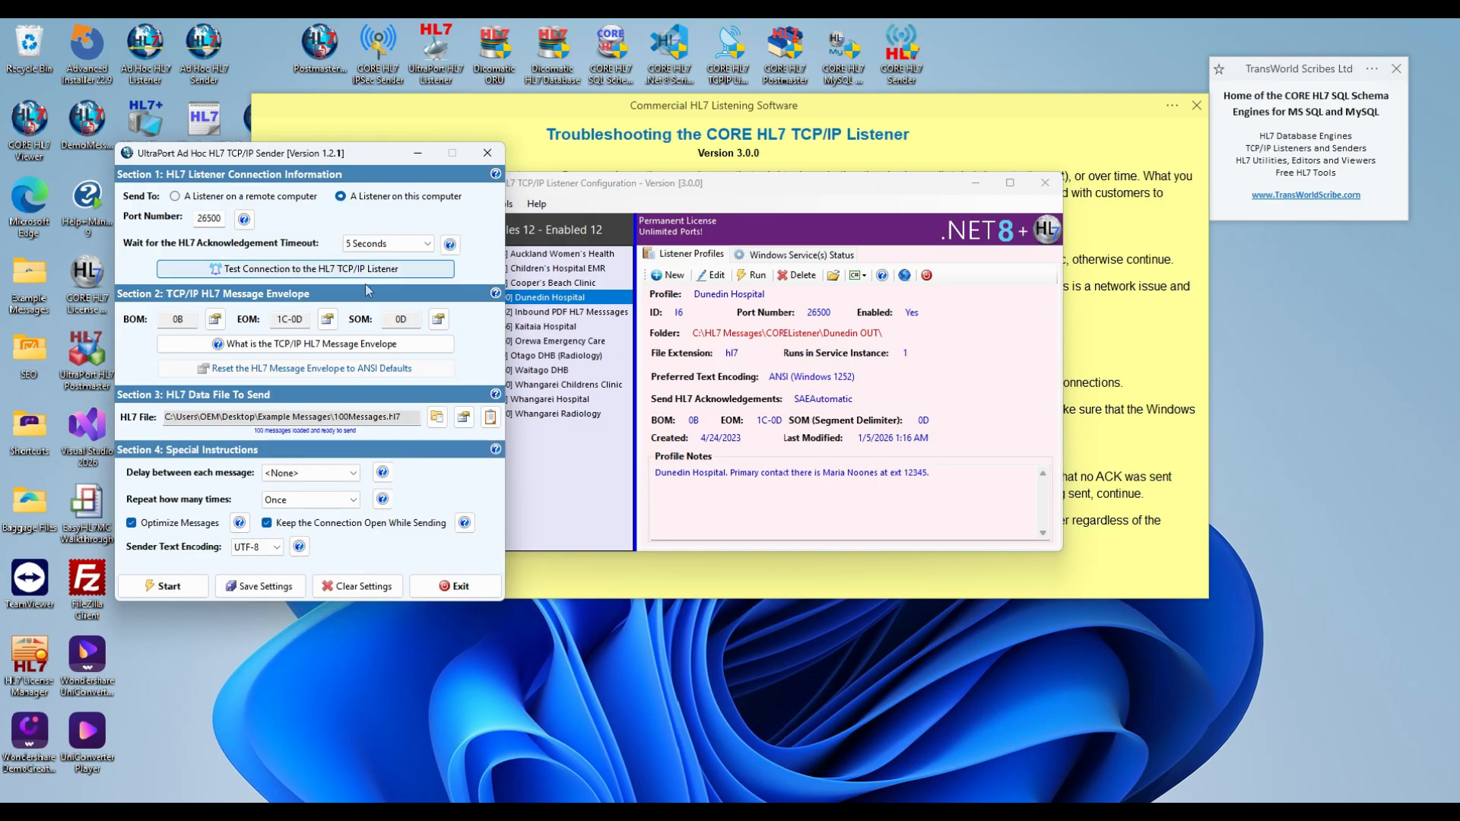
pyautogui.moveTo(304, 156); pyautogui.dragTo(237, 145)
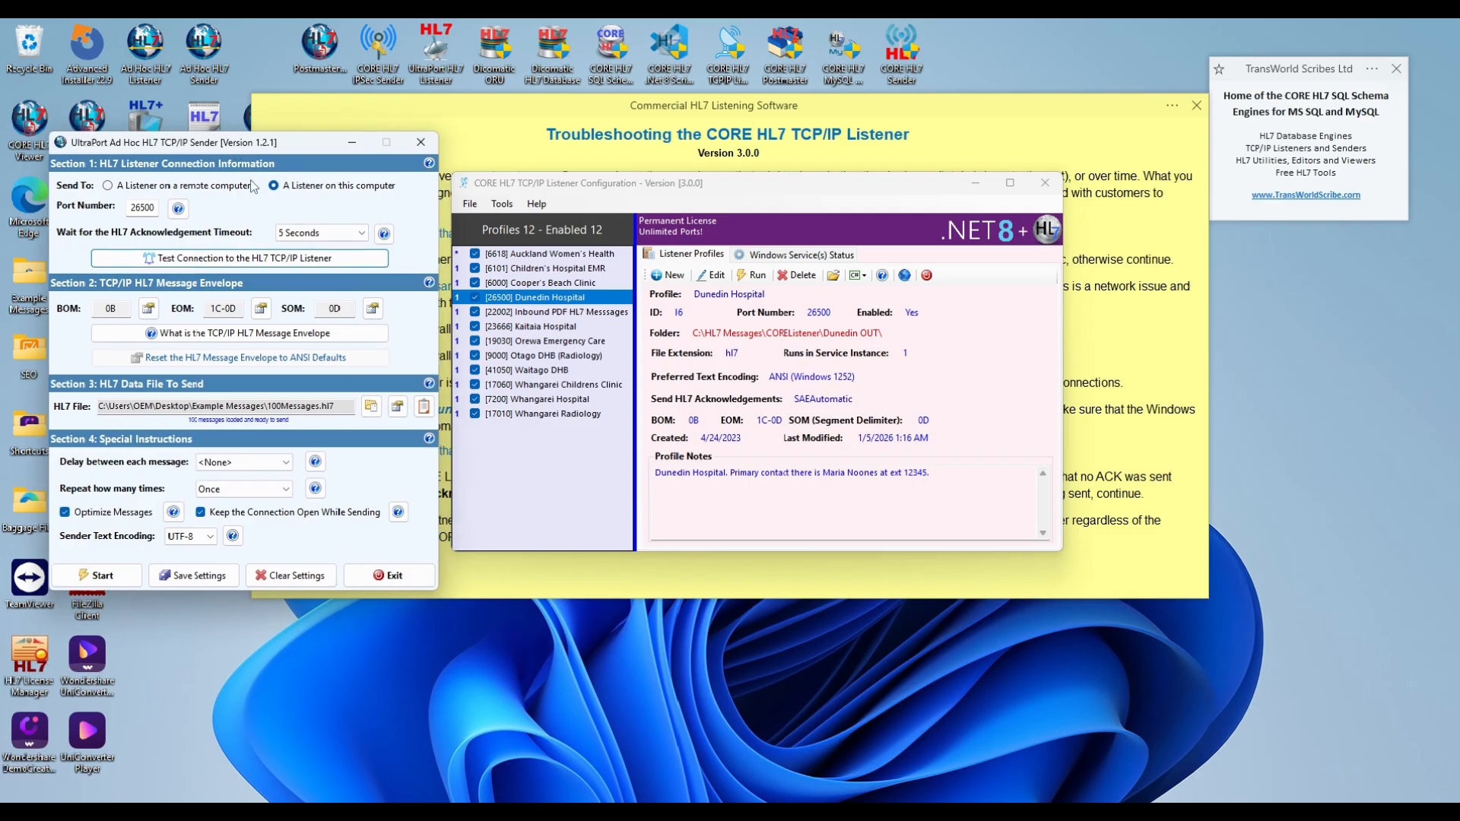
# Switch to the browser to view the Free Software section of the HL7 downloads page, then minimize the browser
pyautogui.moveTo(632, 790)
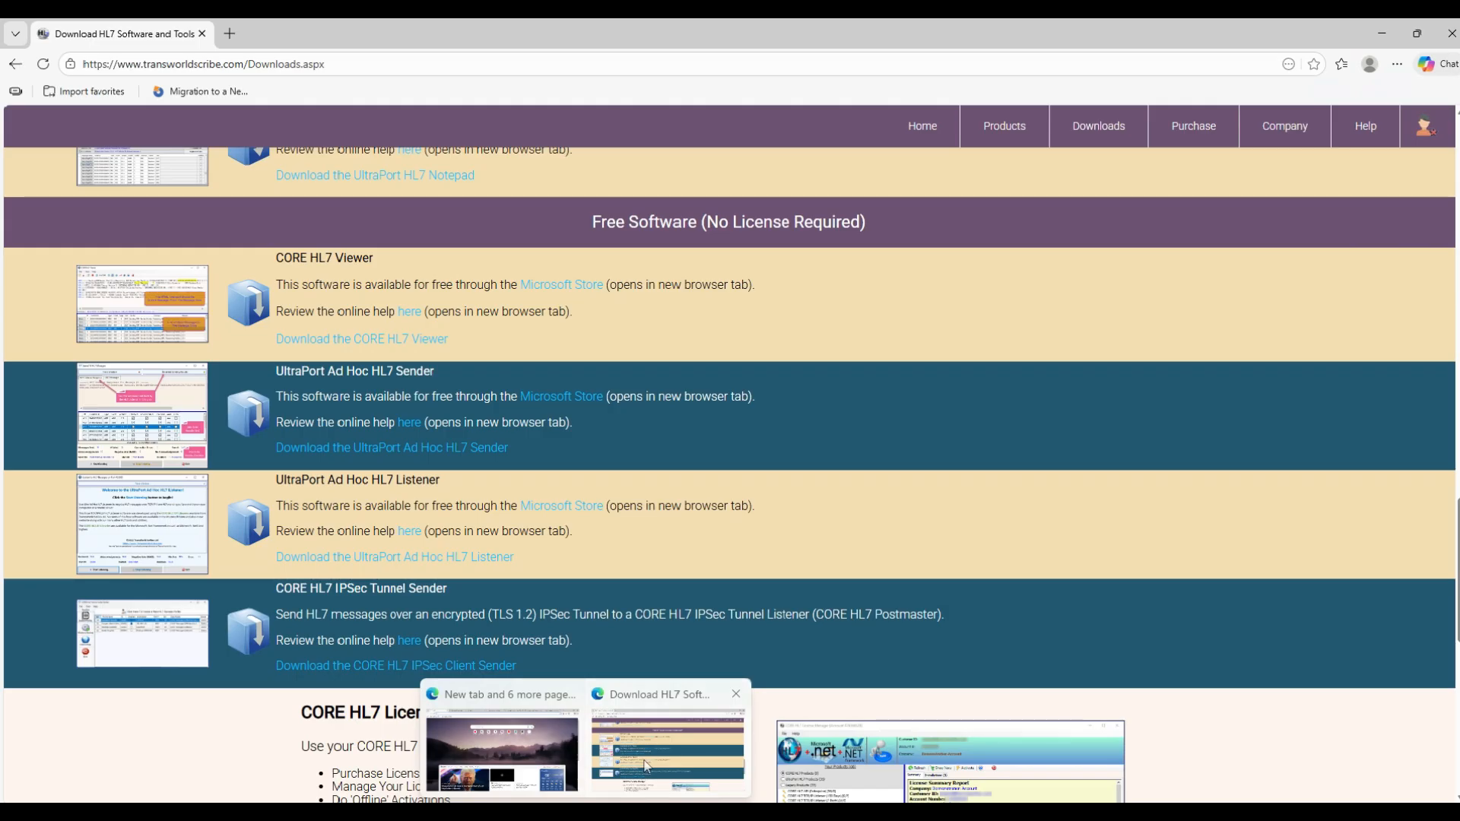
pyautogui.click(670, 749)
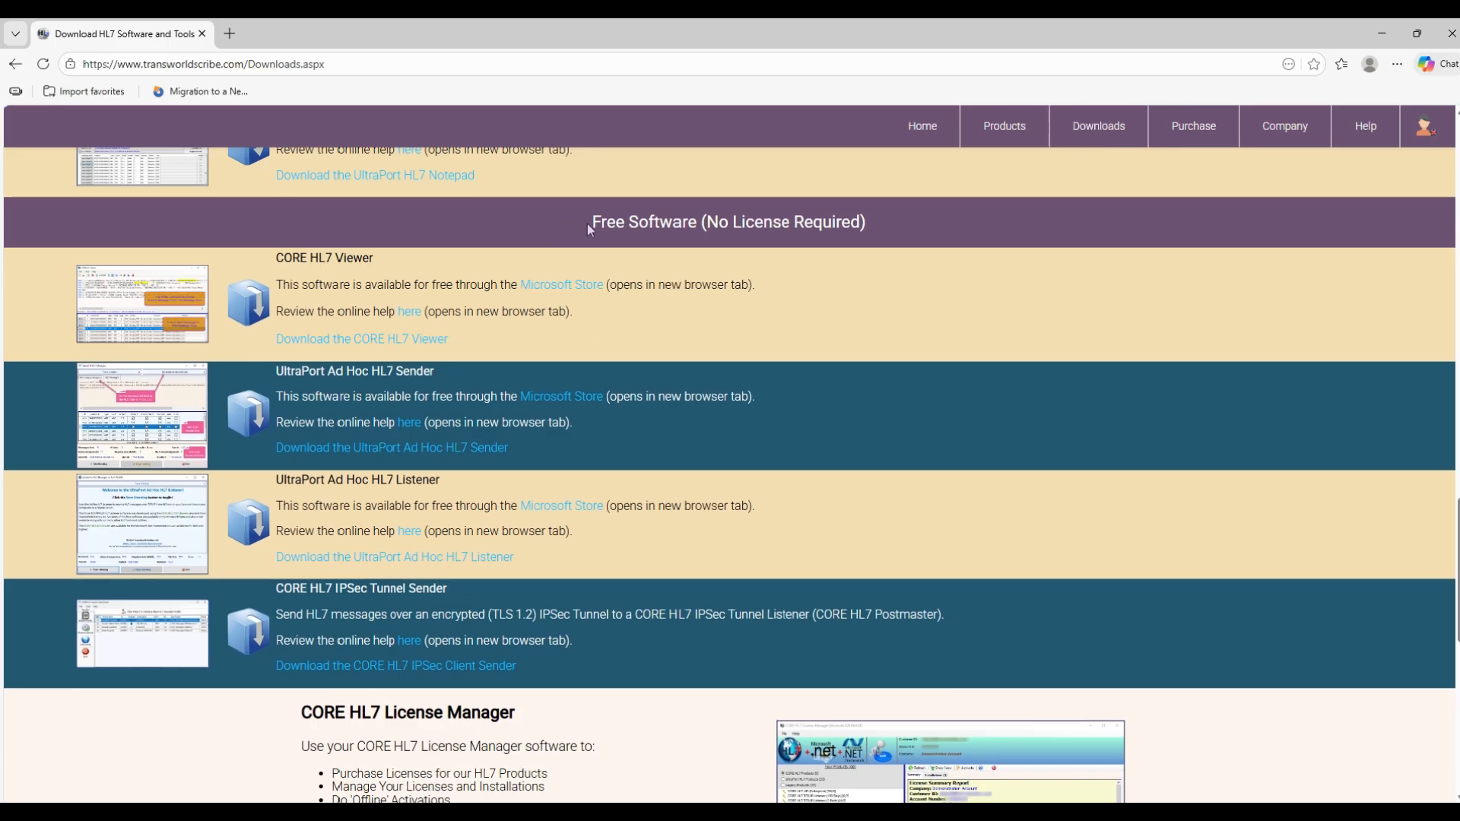
pyautogui.moveTo(589, 225); pyautogui.dragTo(699, 208)
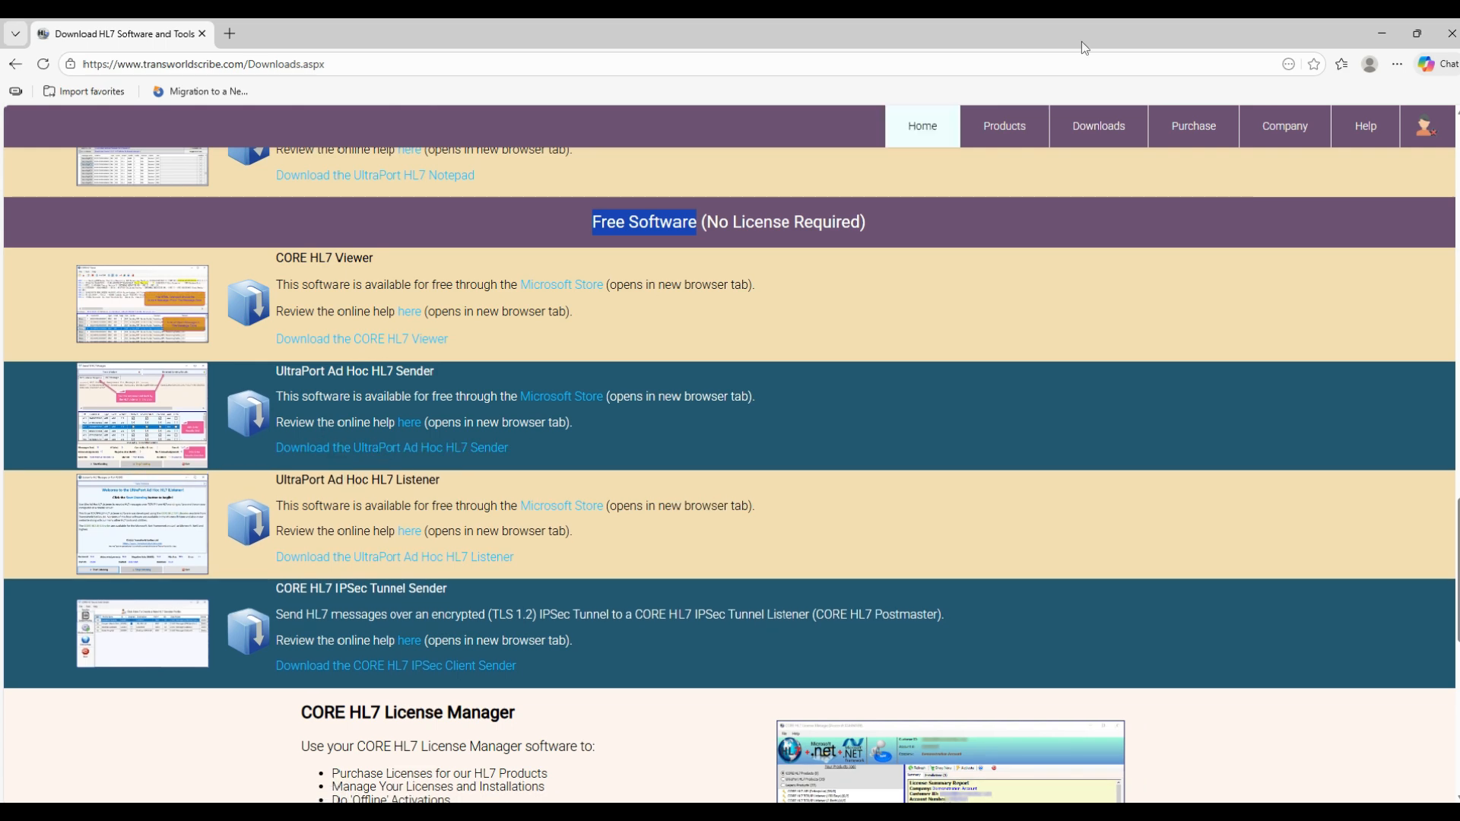
pyautogui.click(1383, 34)
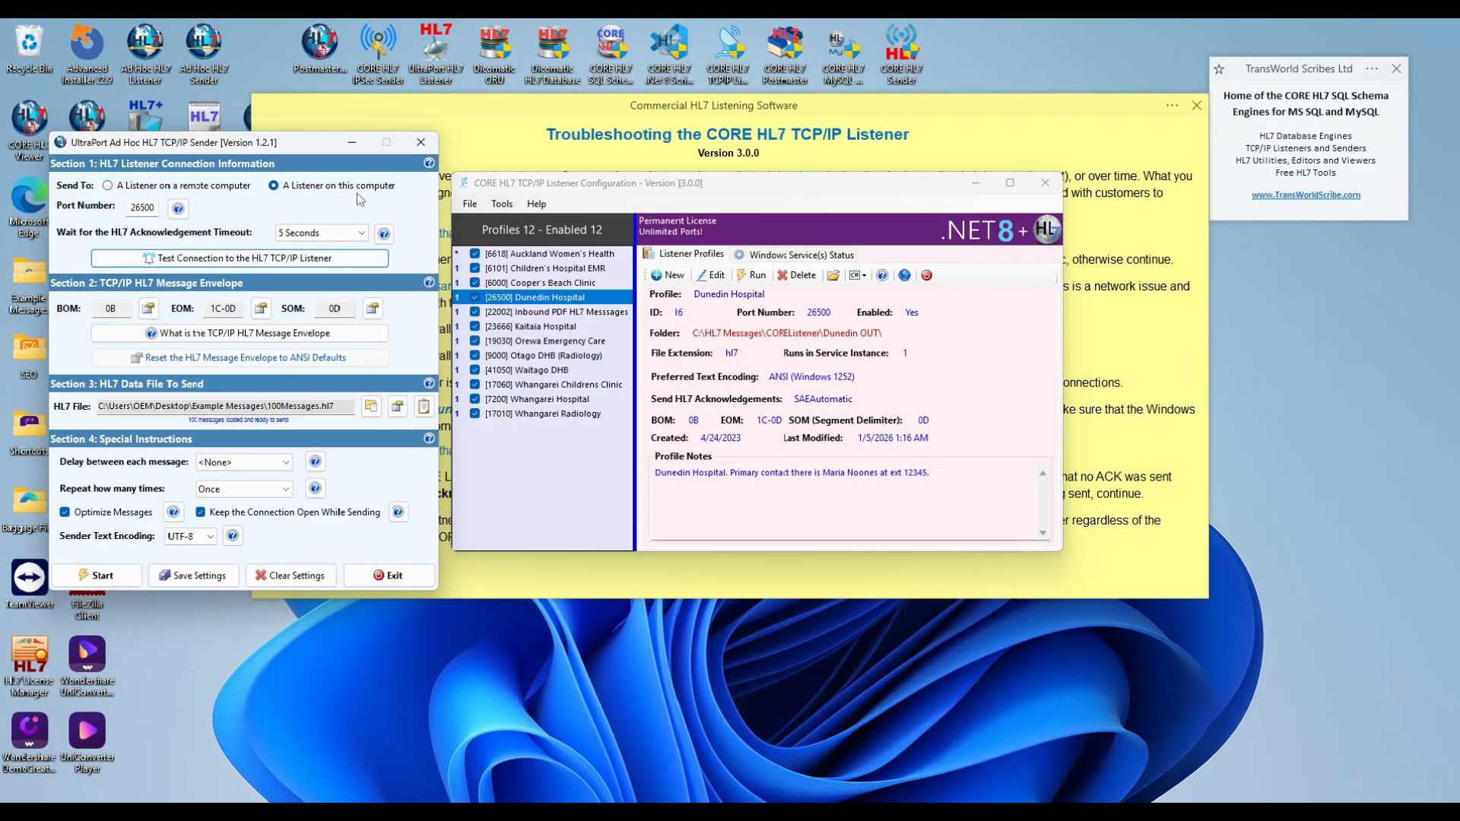
# Test the sender's connection to the HL7 listener on this computer at port 26500 and dismiss the result
pyautogui.click(135, 208)
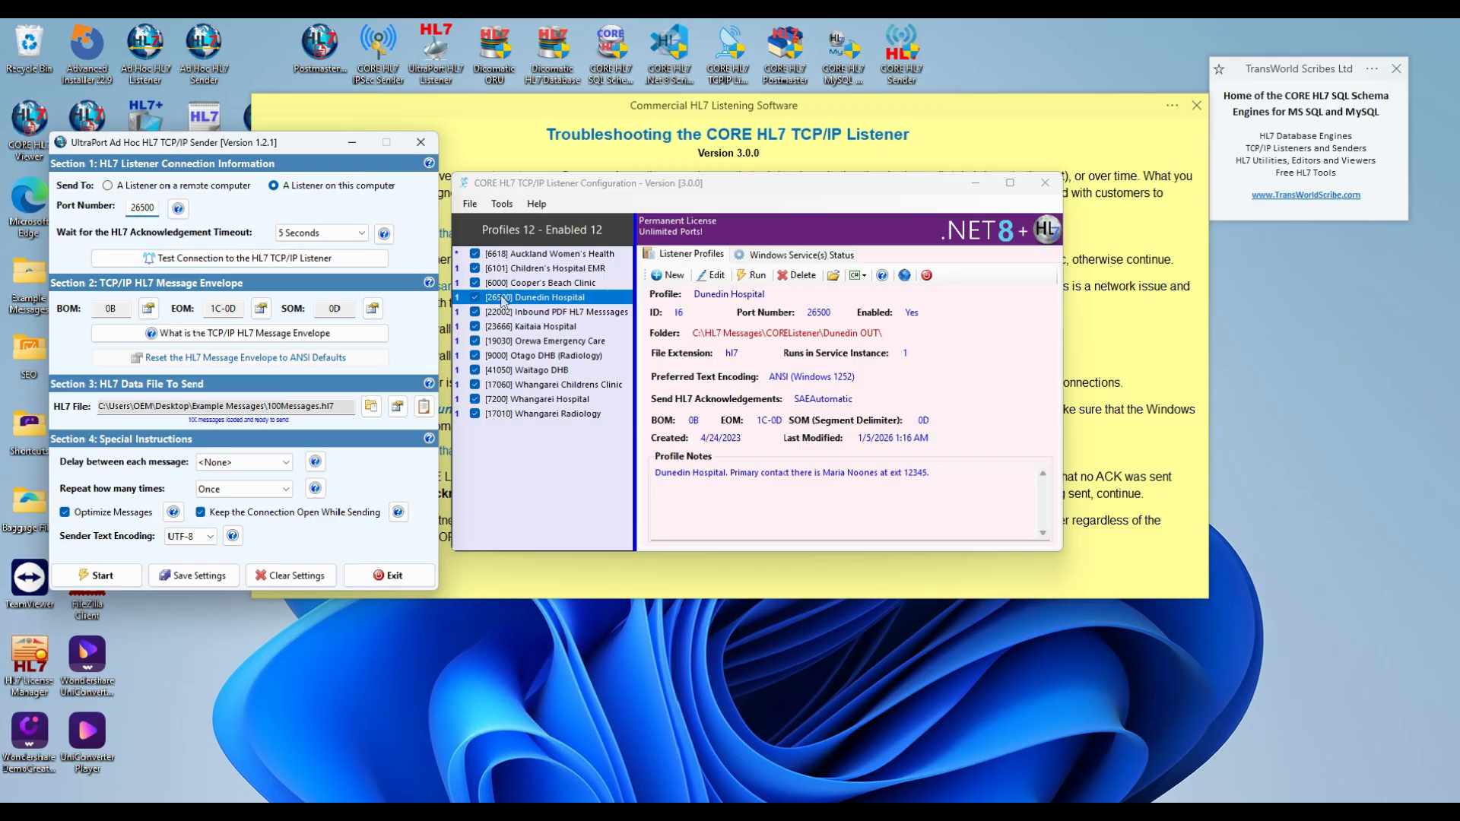
pyautogui.click(245, 261)
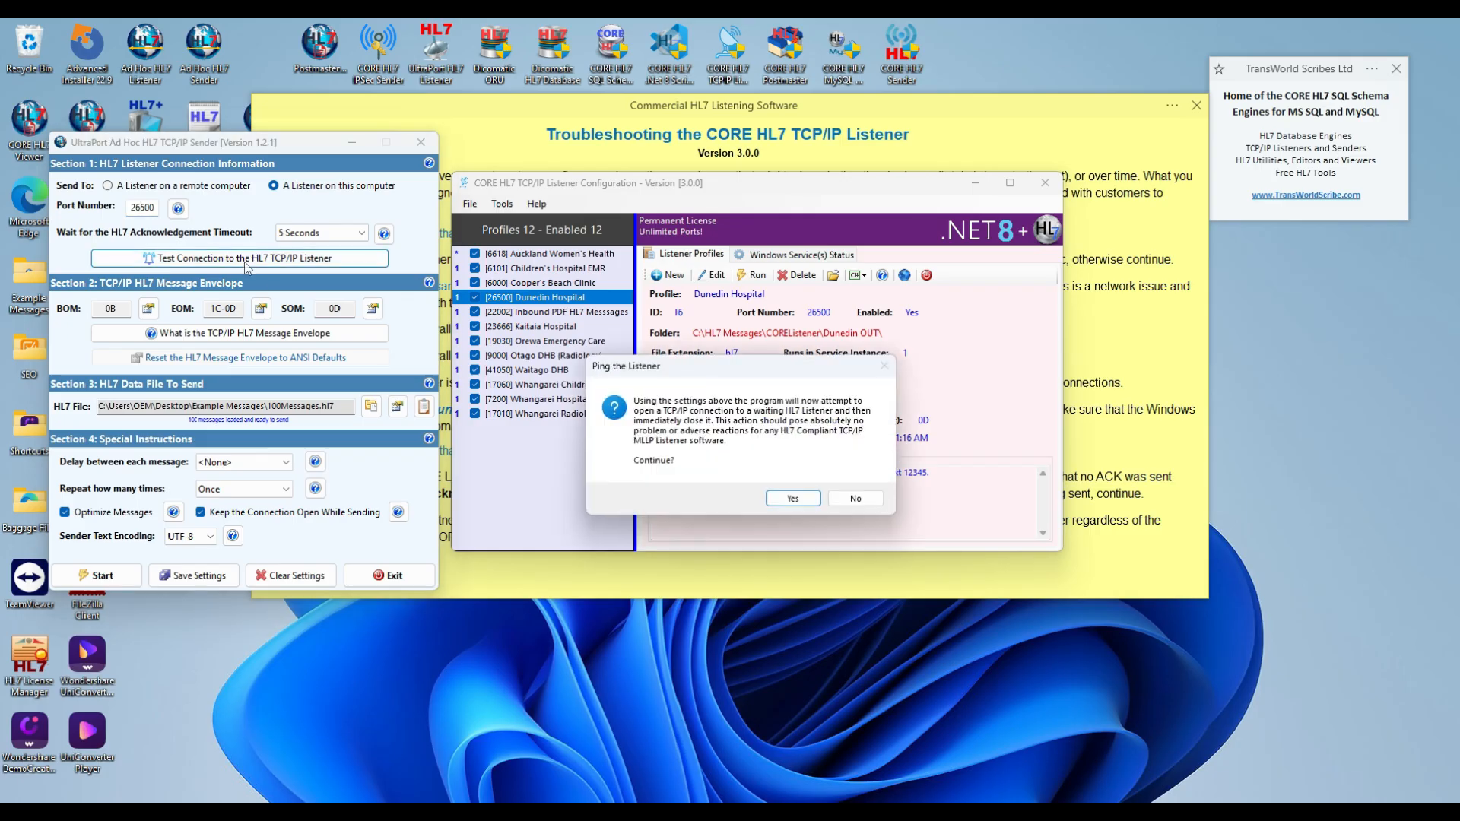
pyautogui.click(791, 499)
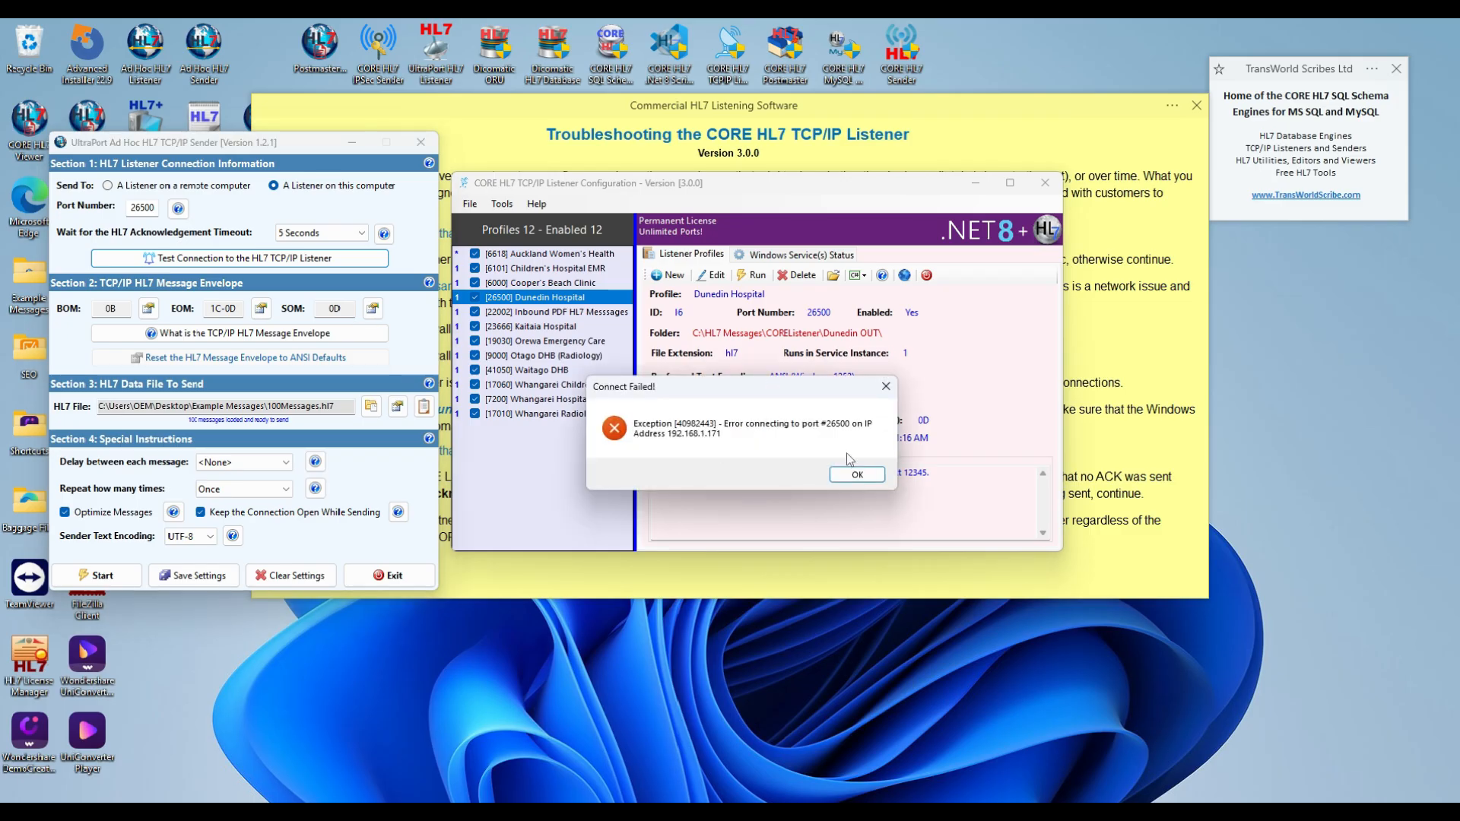
pyautogui.click(857, 476)
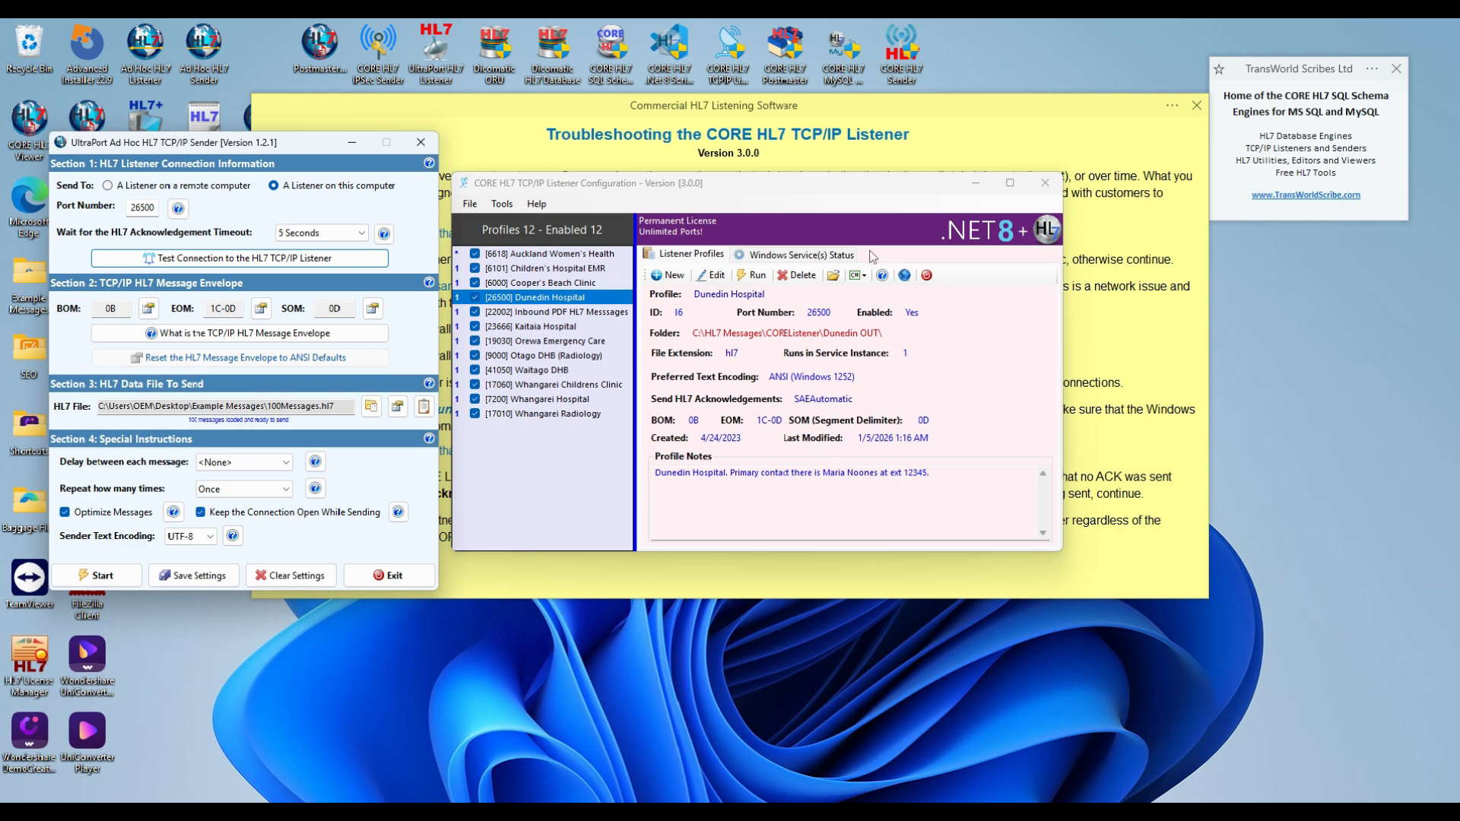
# Check the Windows services status in the listener configuration and stop service Instance #1
pyautogui.click(781, 260)
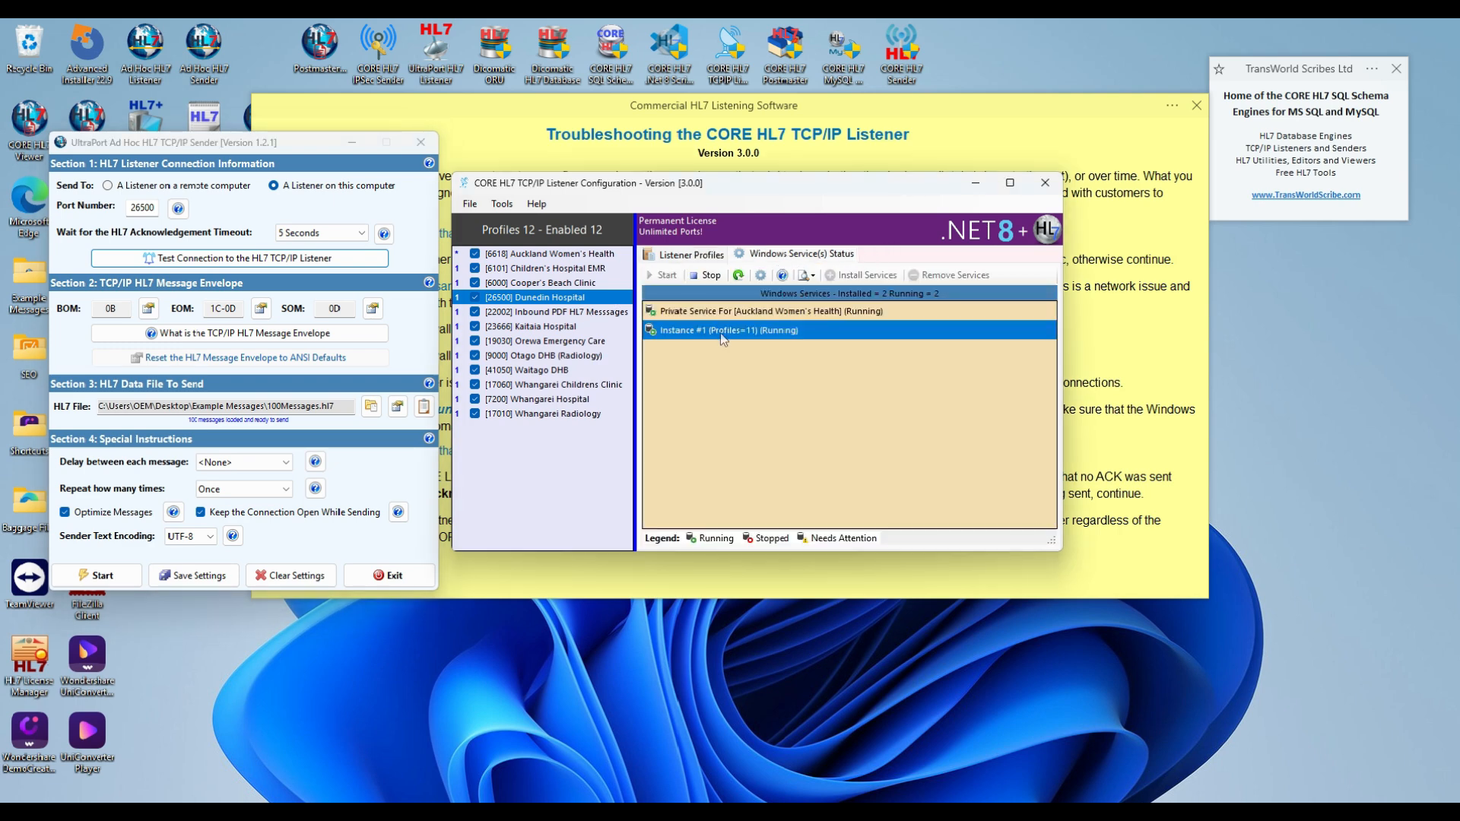
pyautogui.click(692, 255)
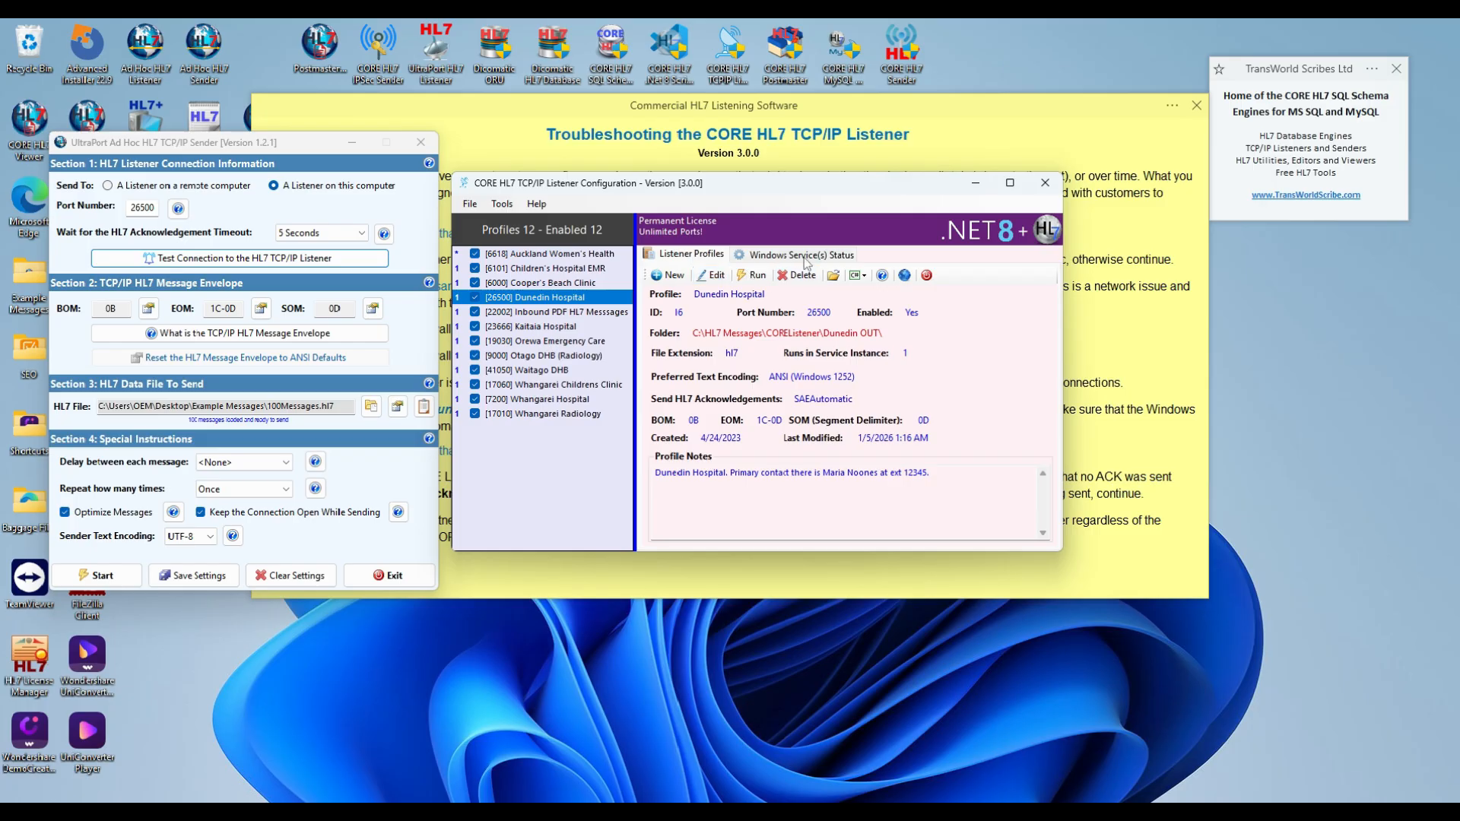
pyautogui.click(805, 257)
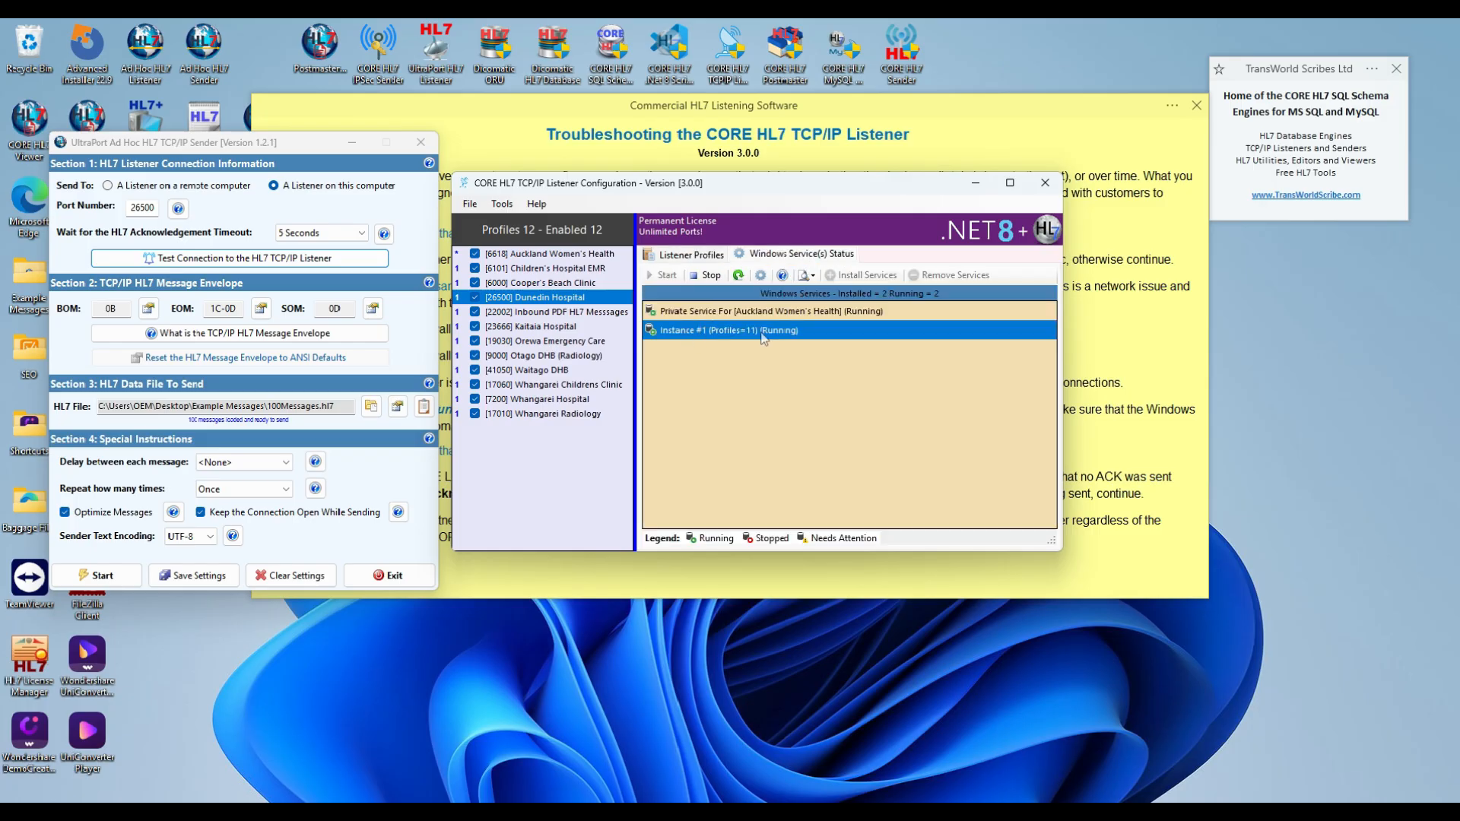
pyautogui.rightClick(701, 335)
pyautogui.click(734, 362)
# Switch to File Explorer and rename the Dunedin OUTx folder in COREListener to Dunedin OUT
pyautogui.moveTo(788, 811)
pyautogui.click(787, 753)
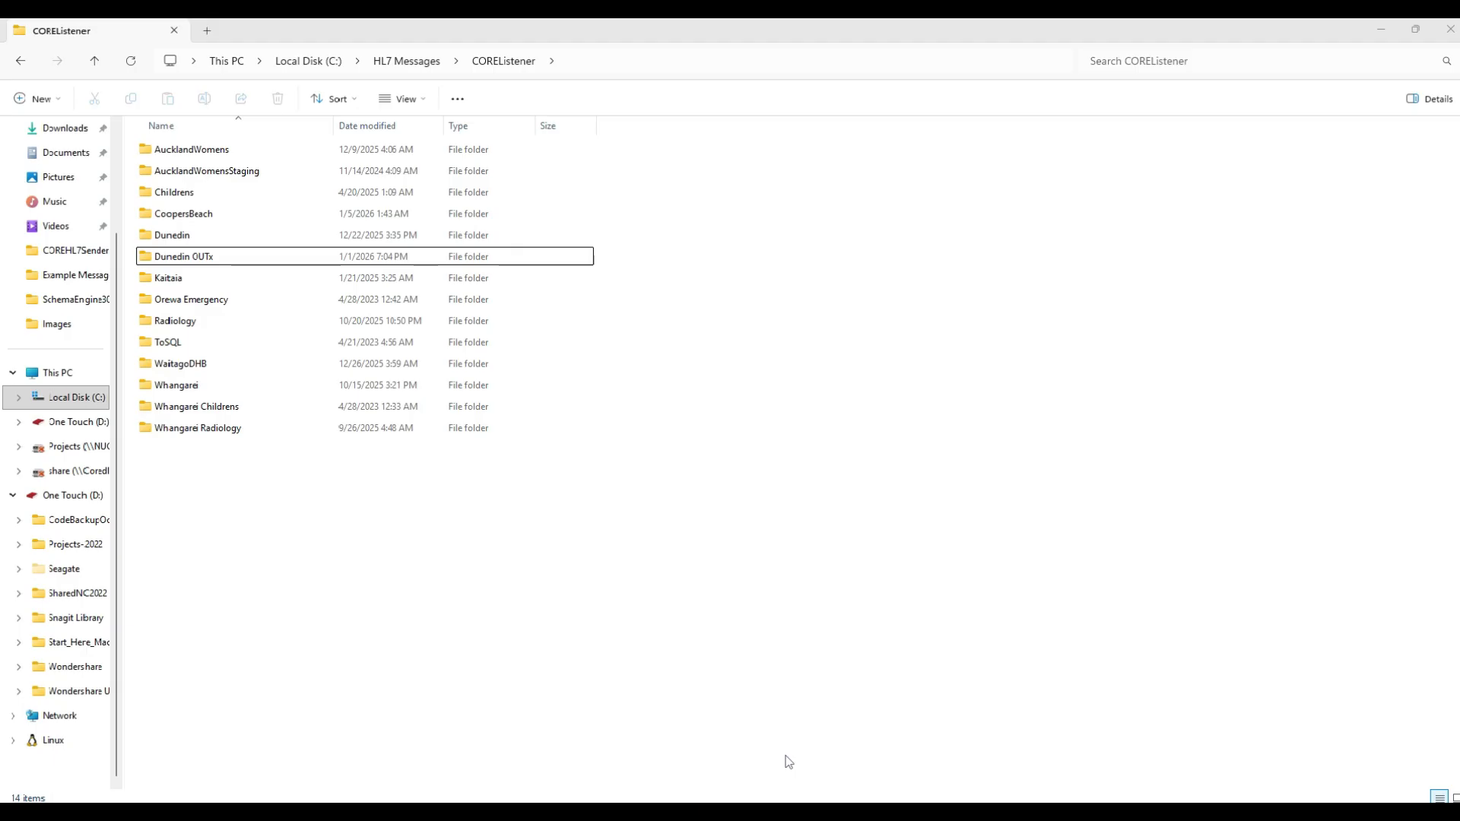
pyautogui.click(208, 262)
pyautogui.click(210, 258)
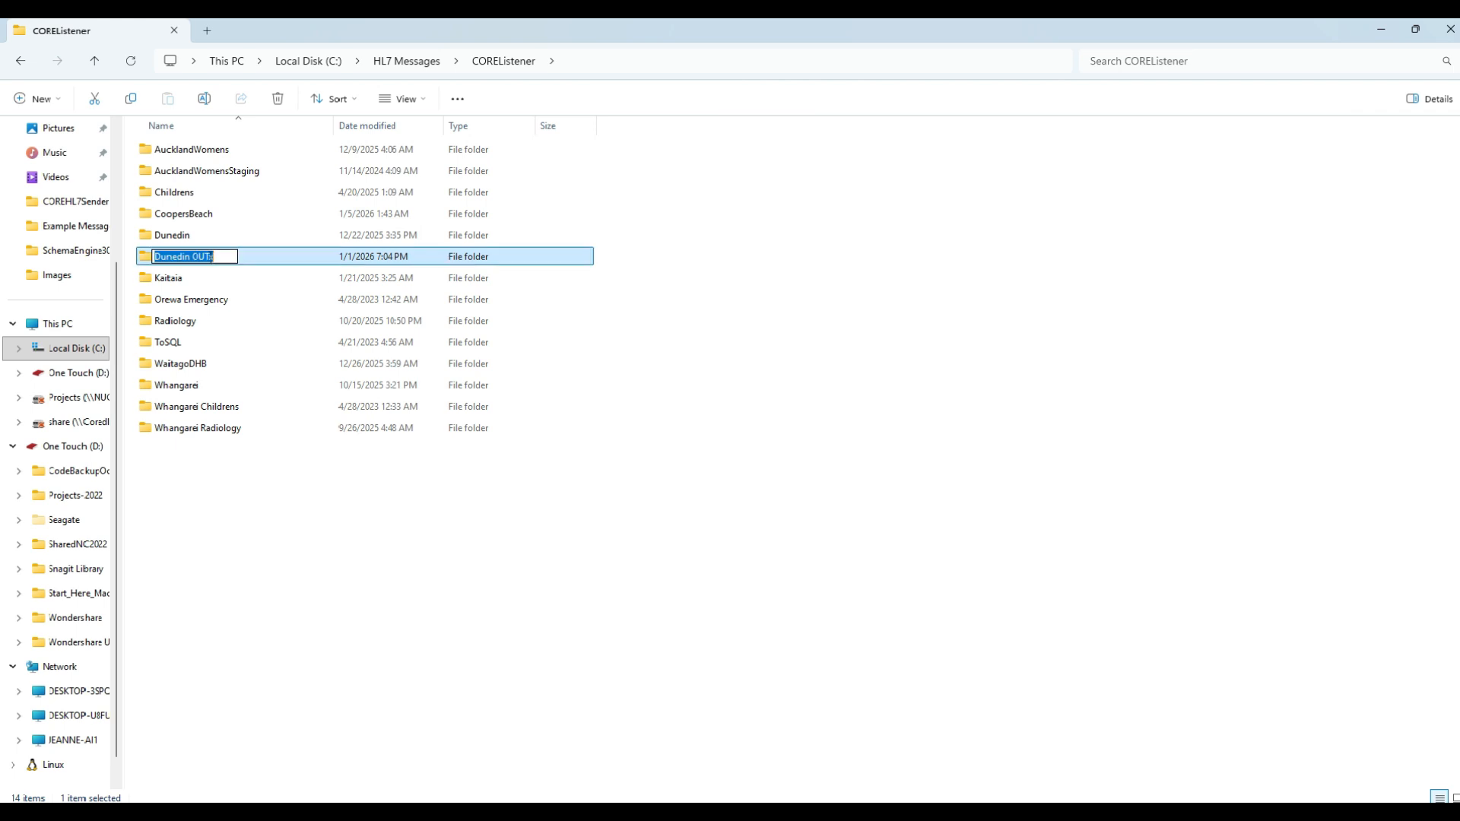
pyautogui.click(215, 257)
pyautogui.press('BackSpace')
pyautogui.click(265, 503)
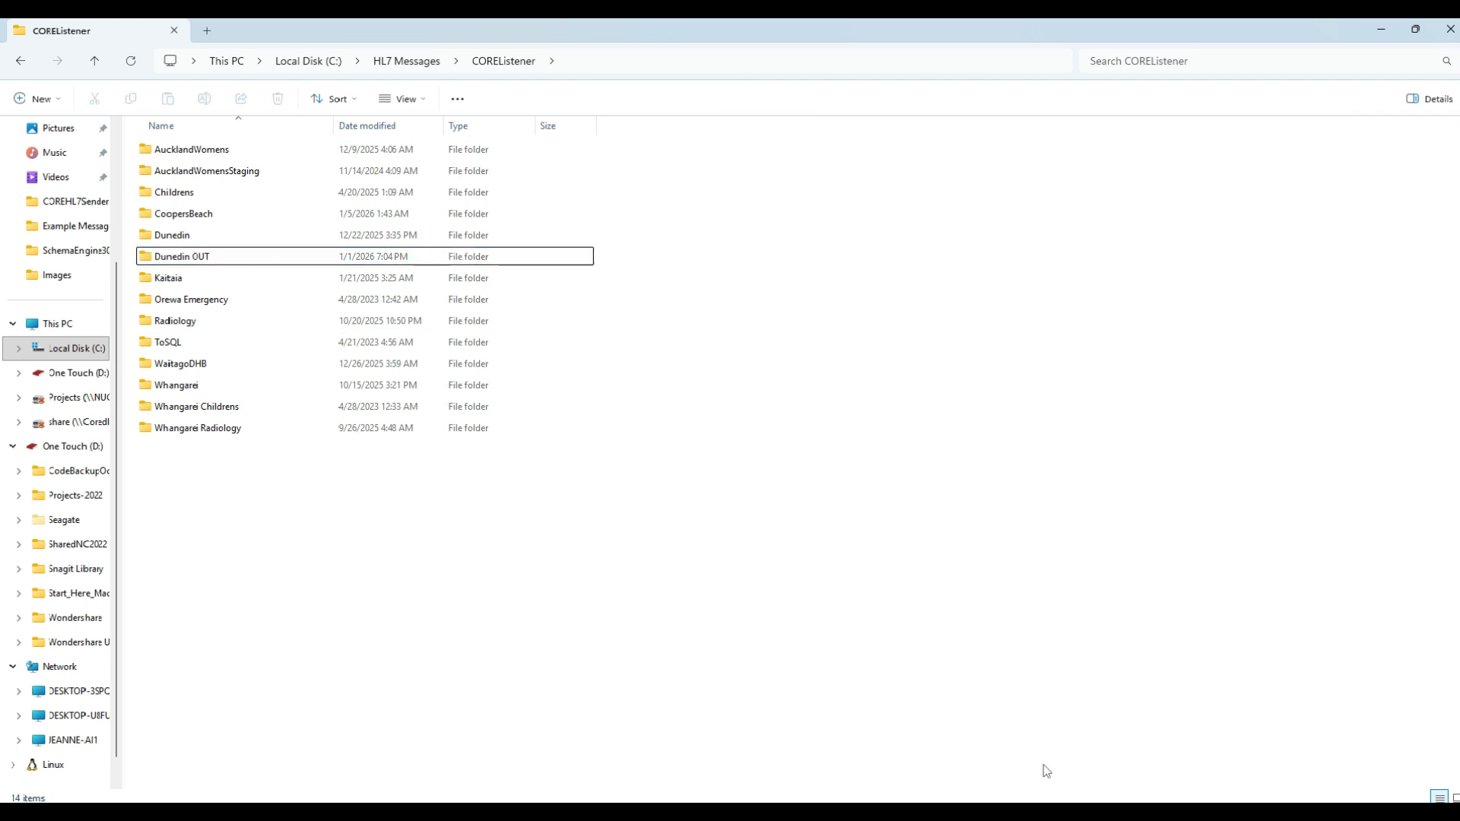
# Return to the listener configuration, review the Dunedin Hospital profile's basic and advanced settings, data folder and enabled option, and close it without saving
pyautogui.hotkey('alt', 'Tab')
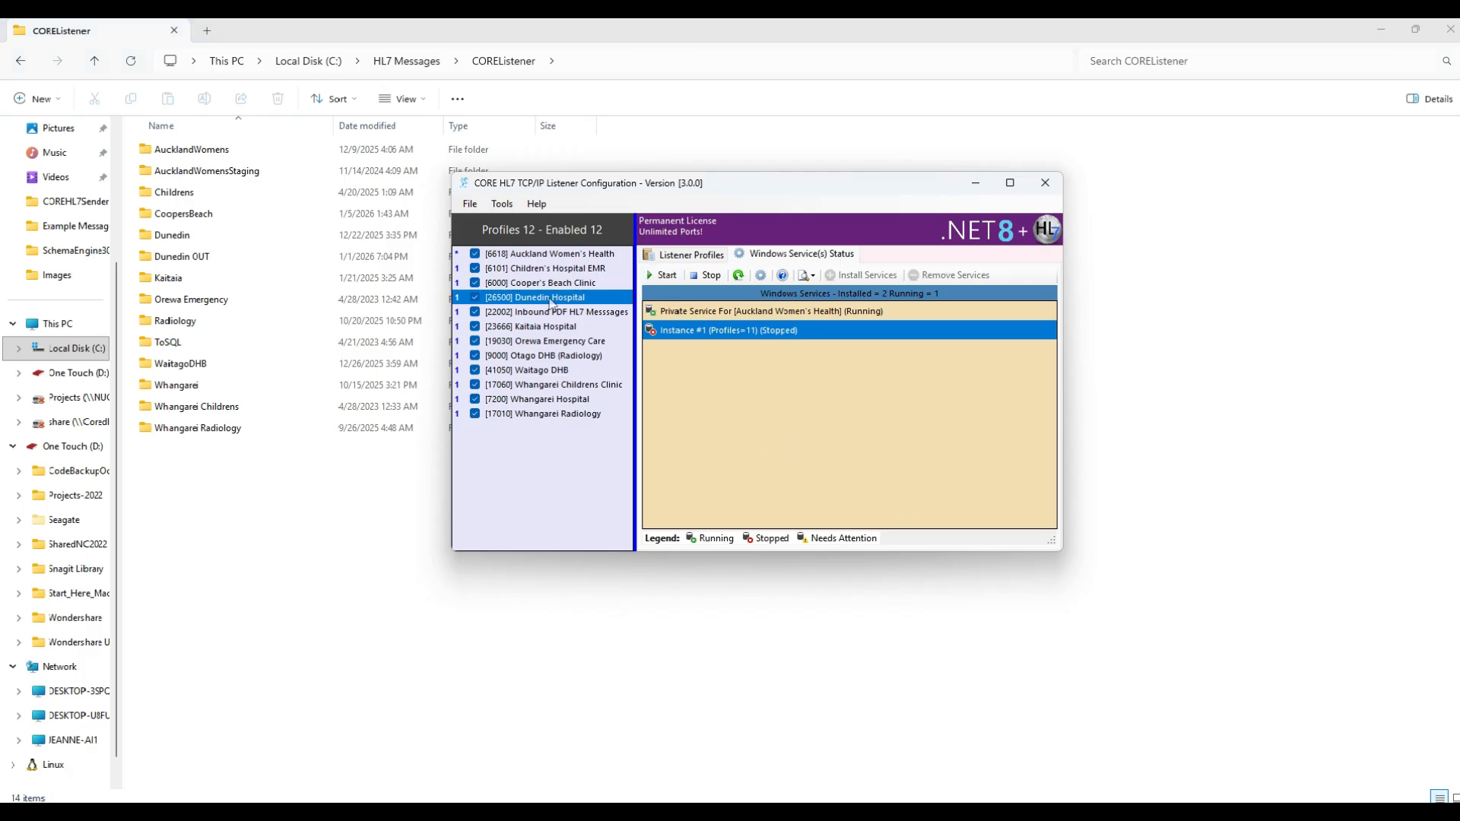
pyautogui.doubleClick(508, 298)
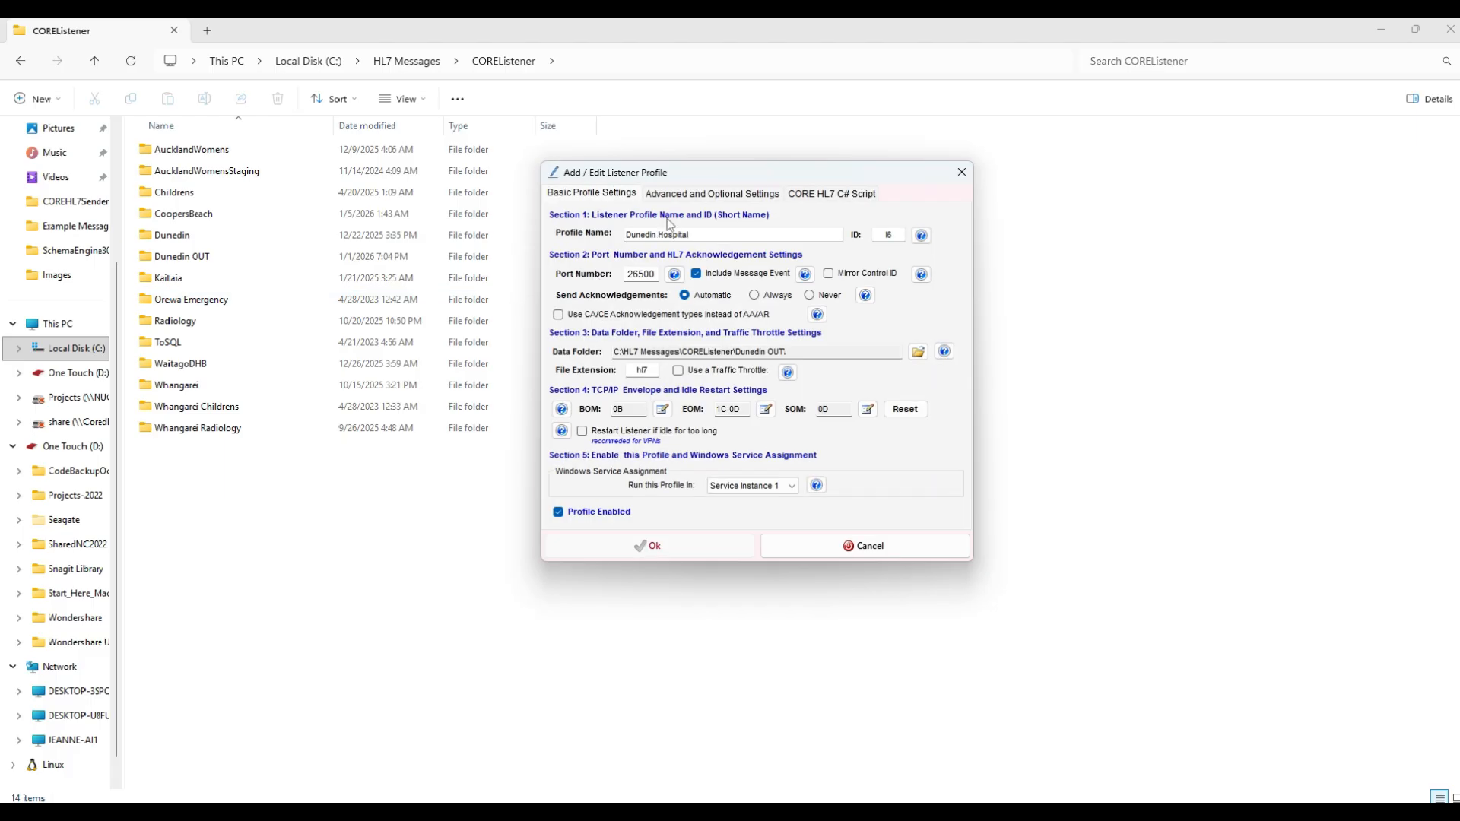
pyautogui.click(715, 199)
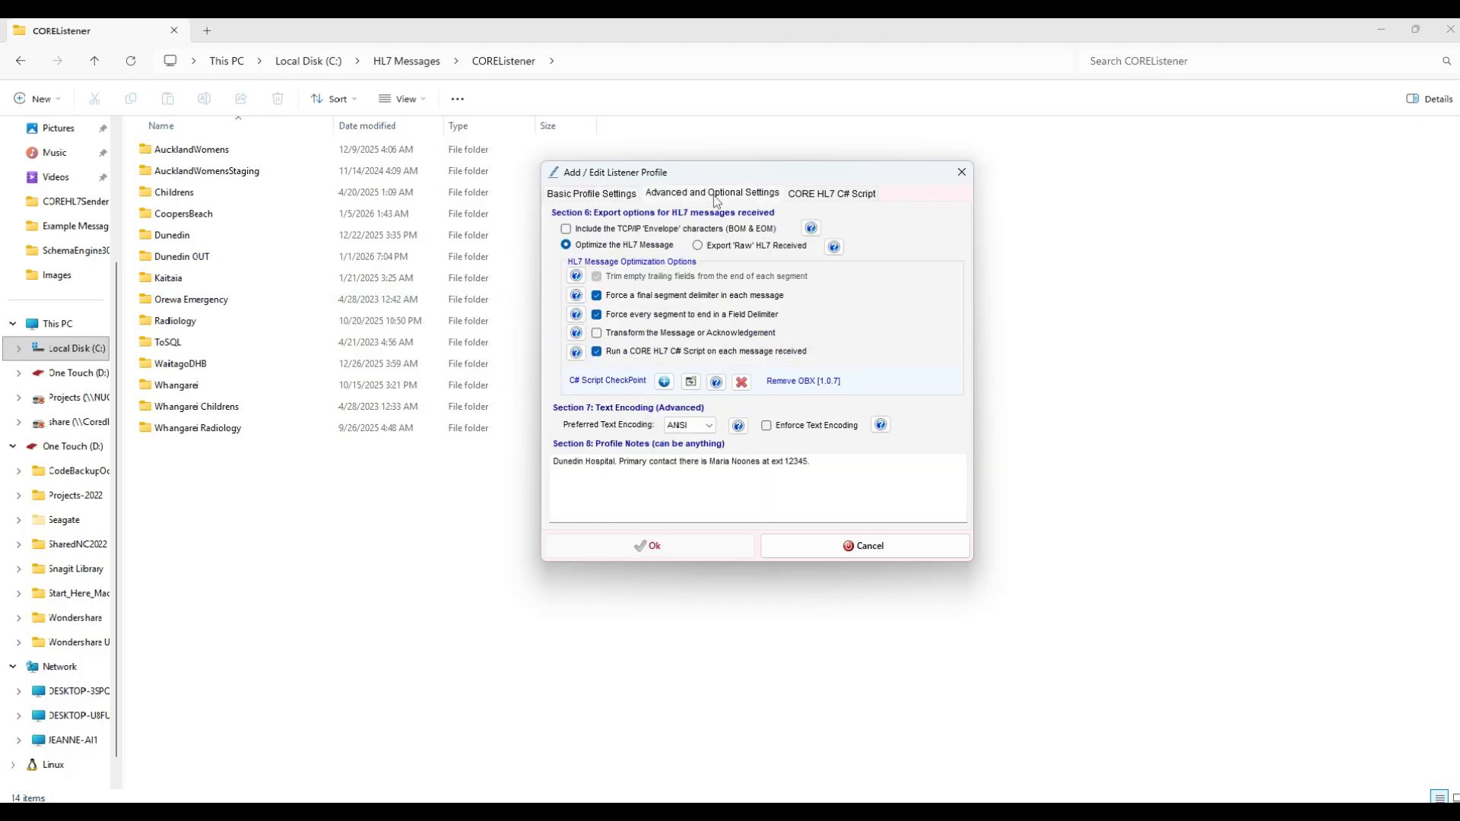
pyautogui.click(605, 199)
pyautogui.click(802, 353)
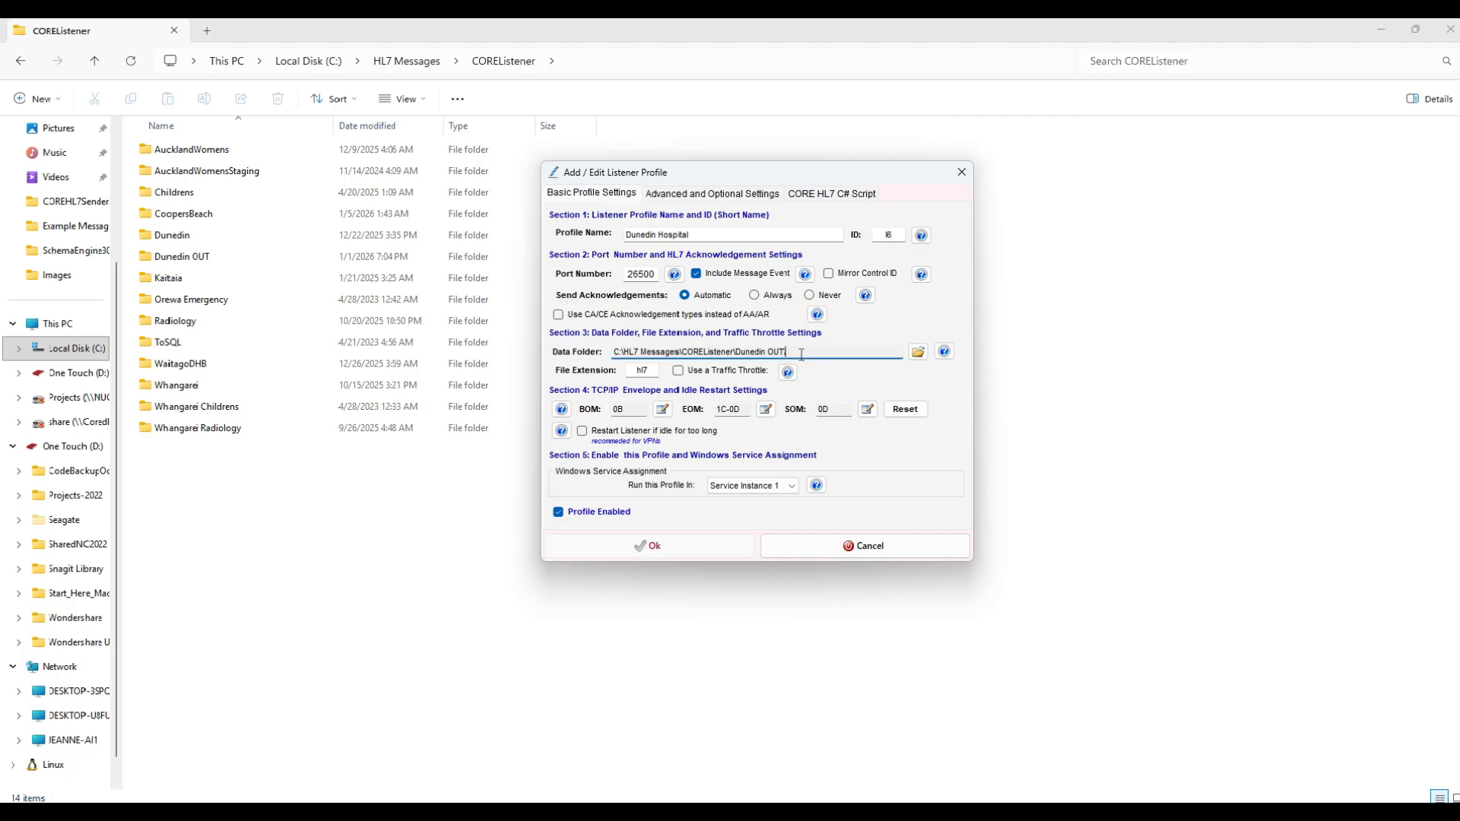
pyautogui.click(589, 517)
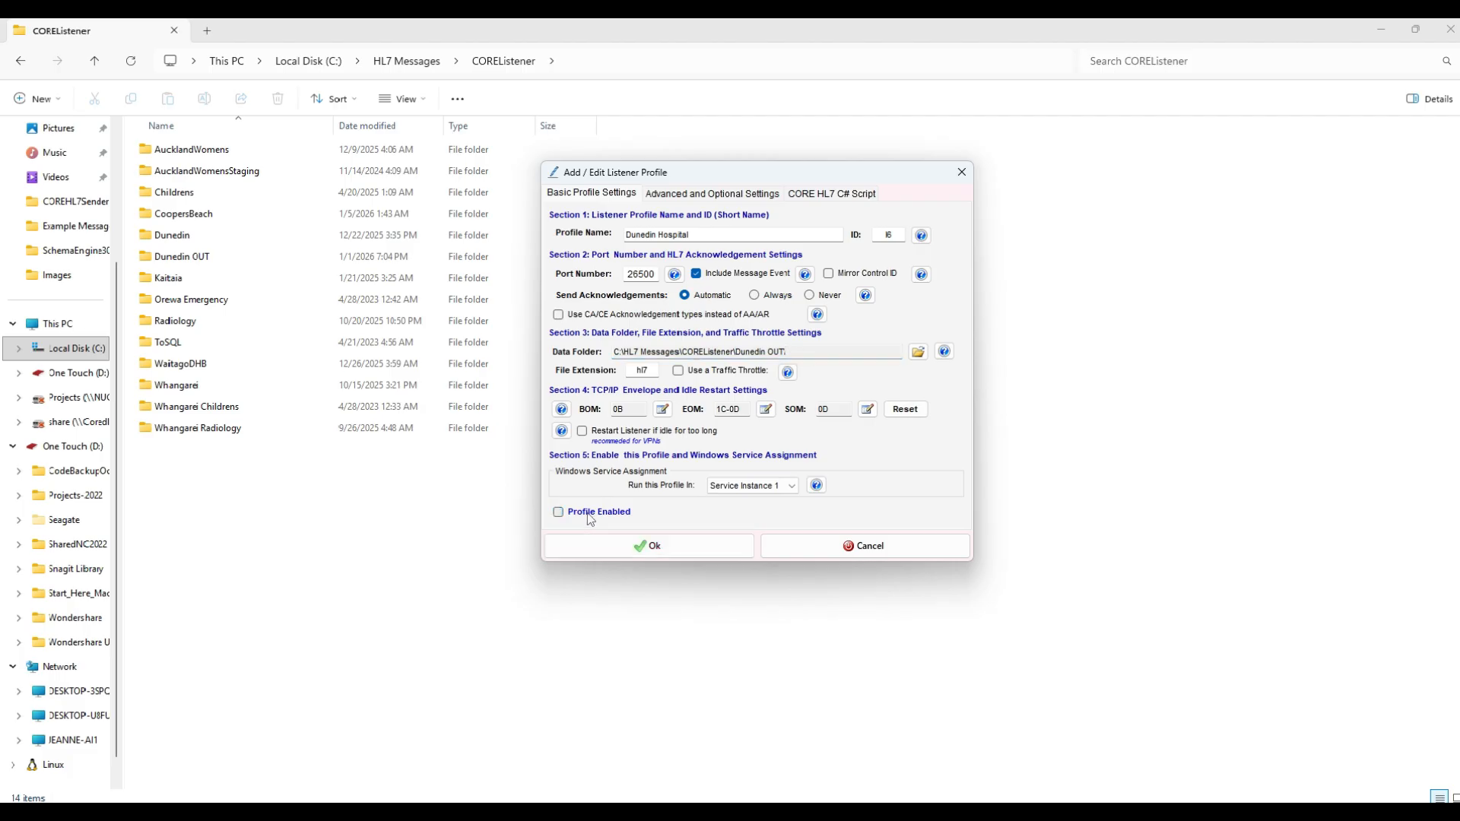
pyautogui.click(589, 517)
pyautogui.click(803, 544)
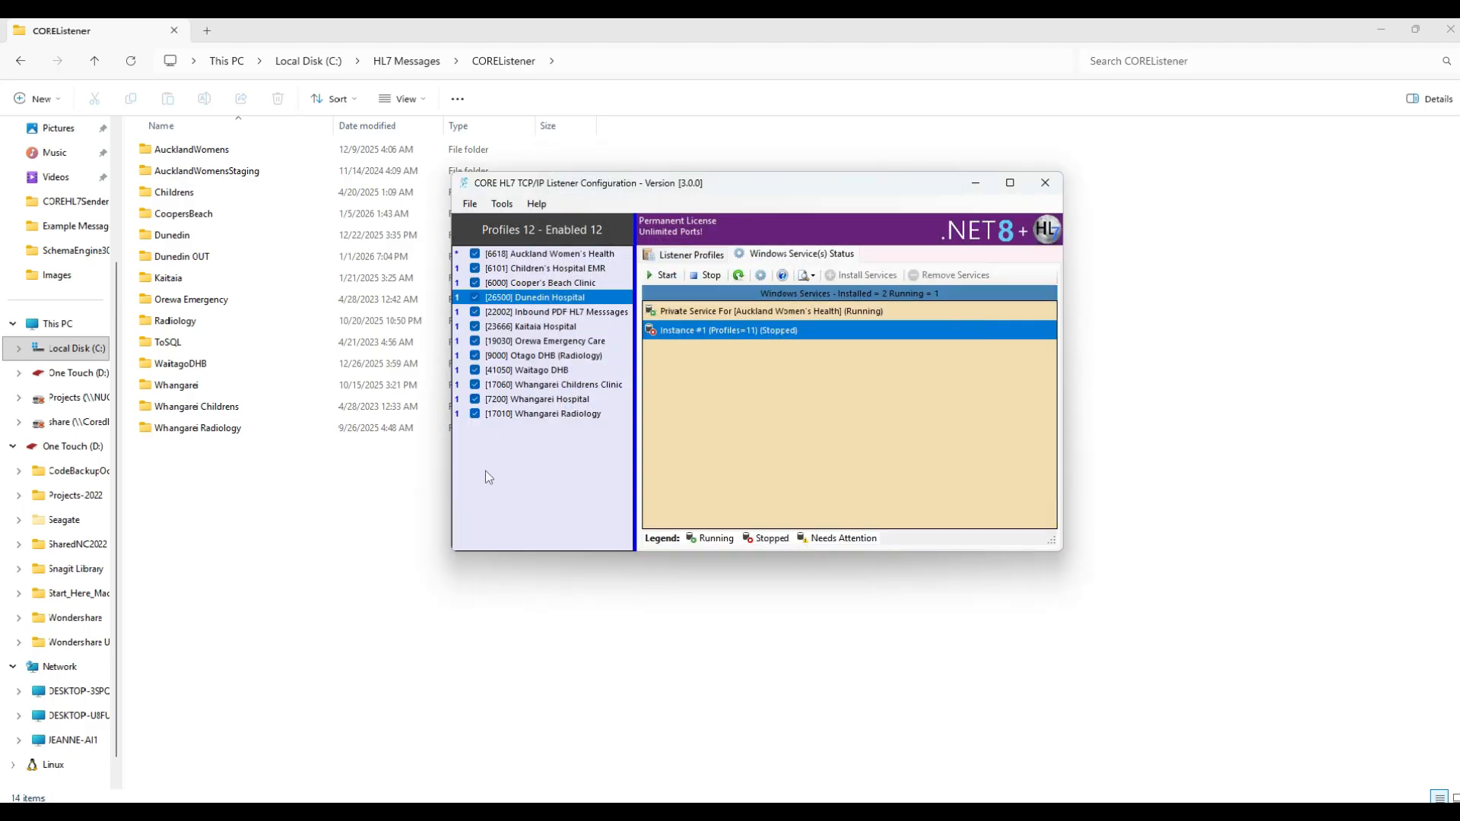
# Assign the Dunedin Hospital profile to run in a Private Service, save it, and start service Instance #1
pyautogui.doubleClick(539, 299)
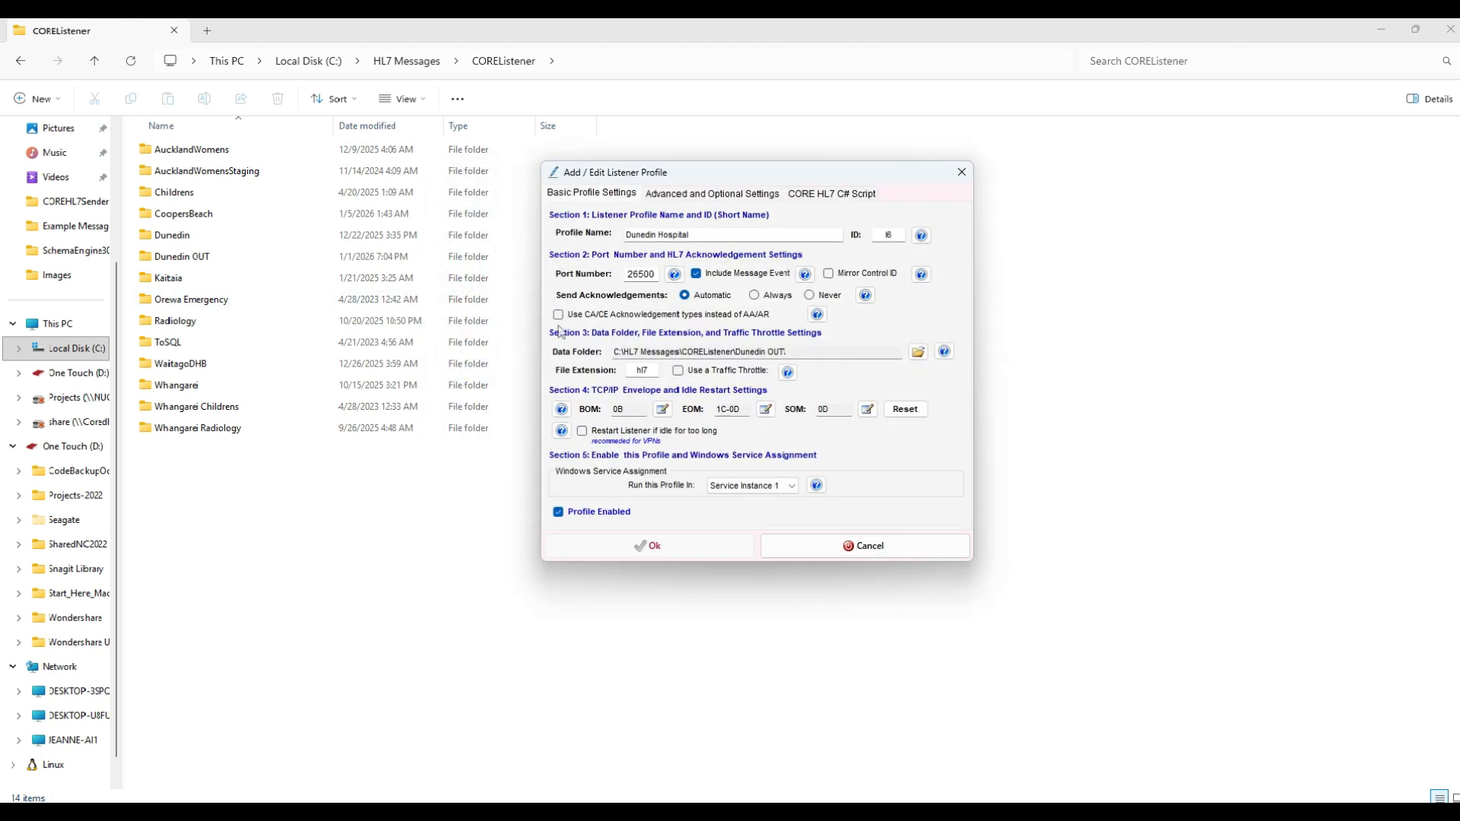
pyautogui.click(792, 487)
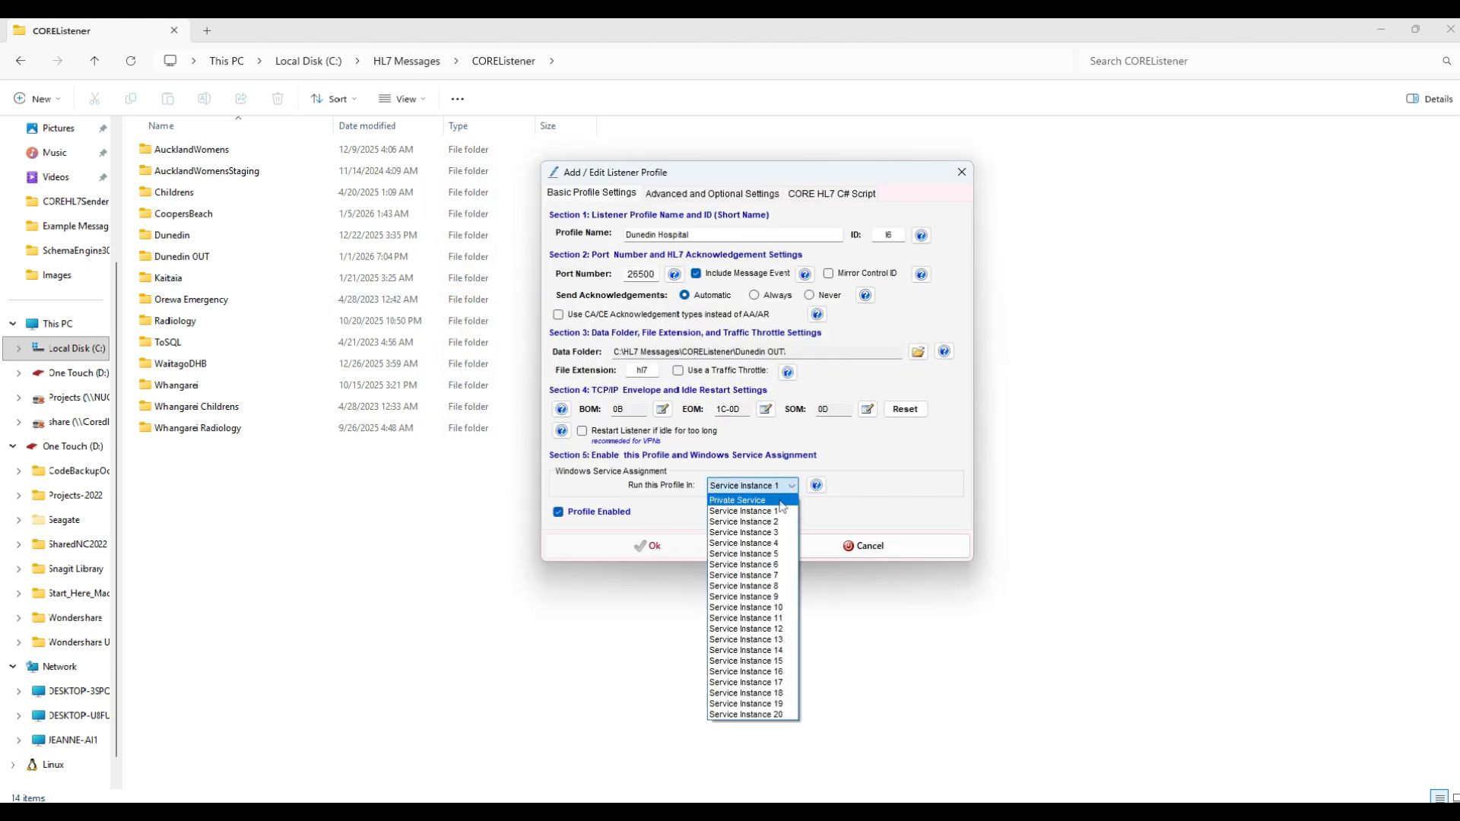
pyautogui.click(749, 500)
pyautogui.click(650, 545)
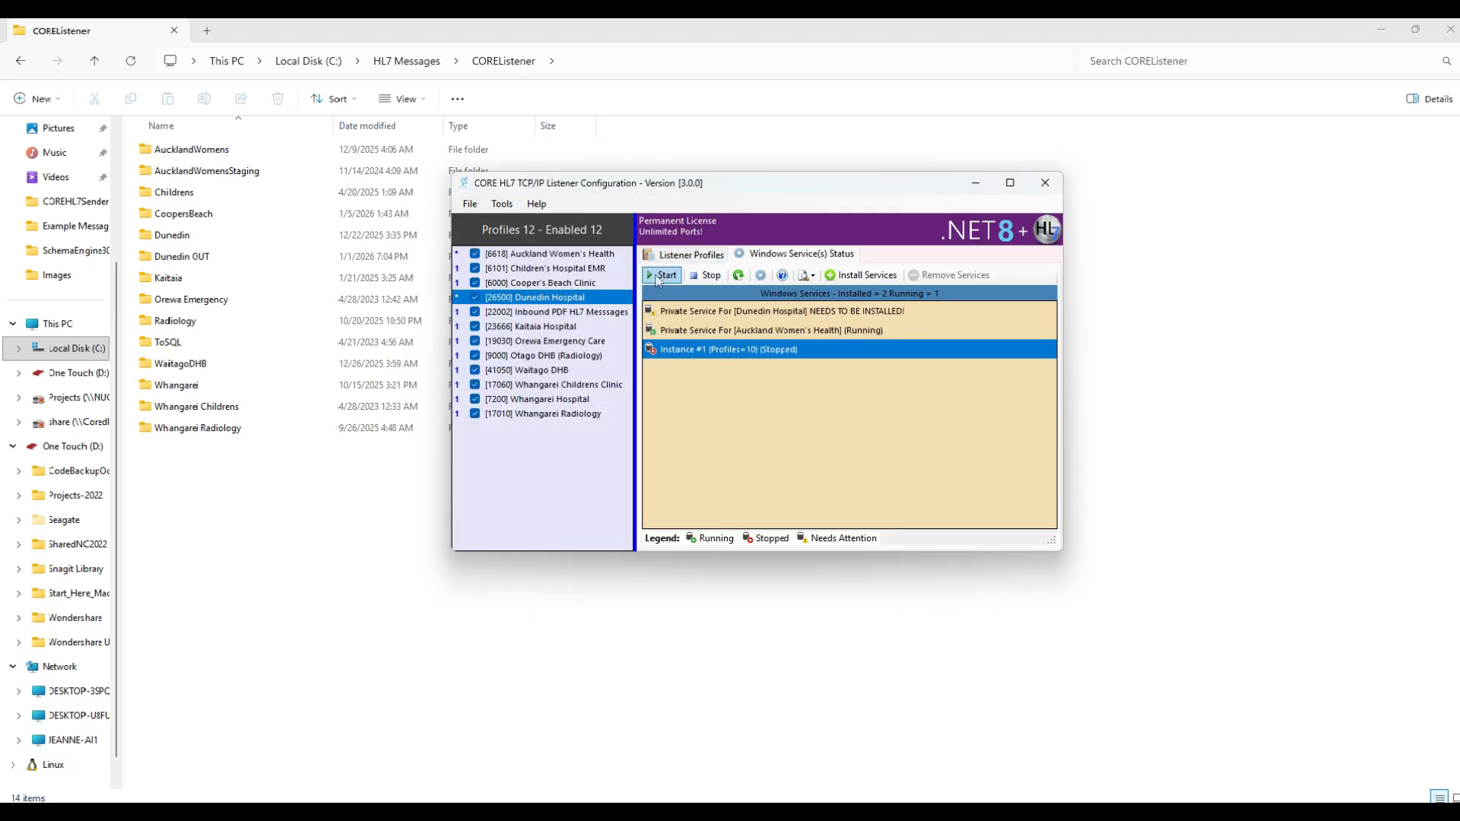
pyautogui.click(663, 275)
# Run the Dunedin Hospital profile in a local runtime window, starting, stopping and restarting its listener
pyautogui.click(686, 256)
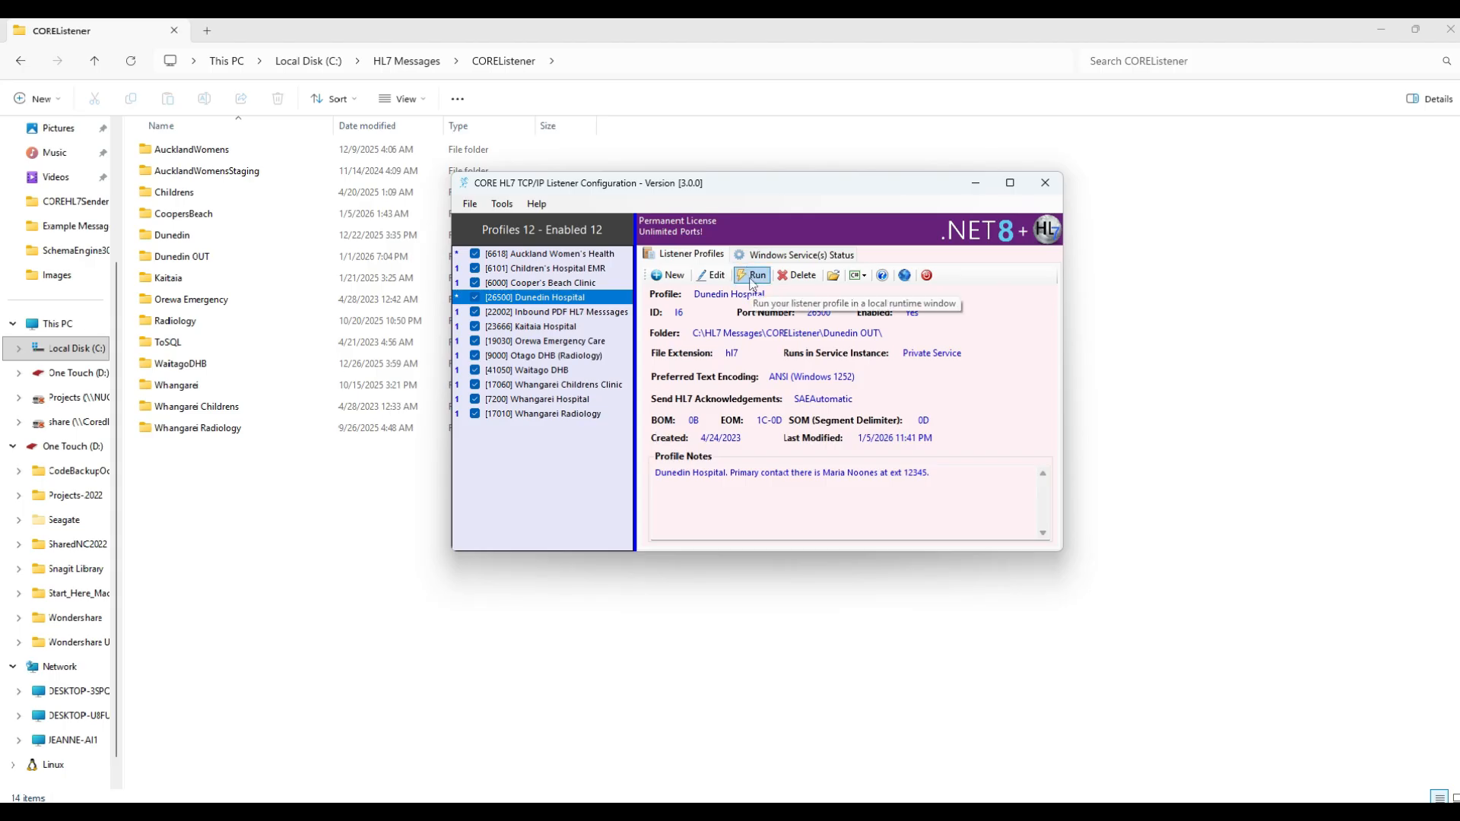
pyautogui.click(751, 276)
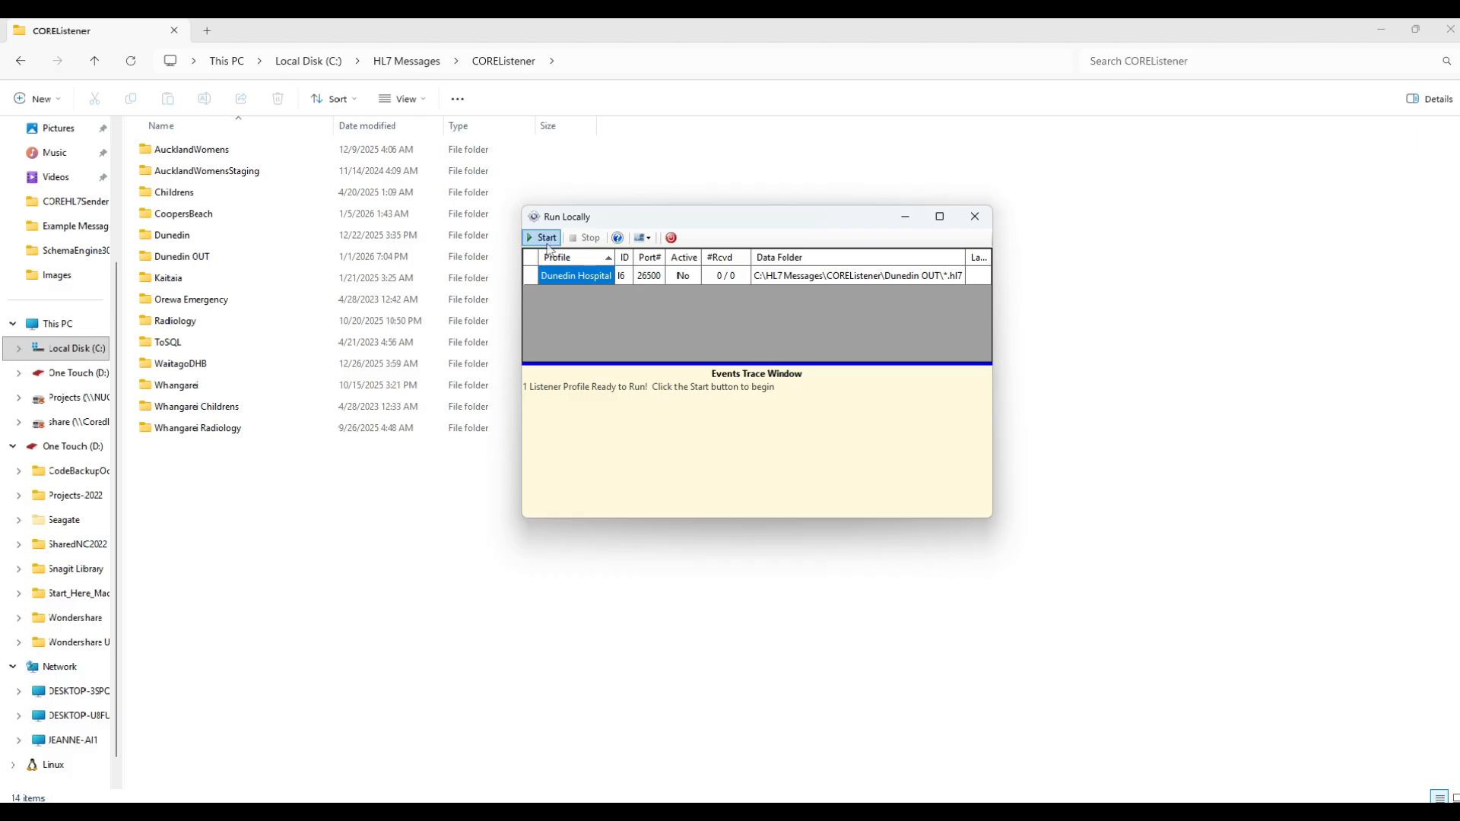
pyautogui.click(546, 240)
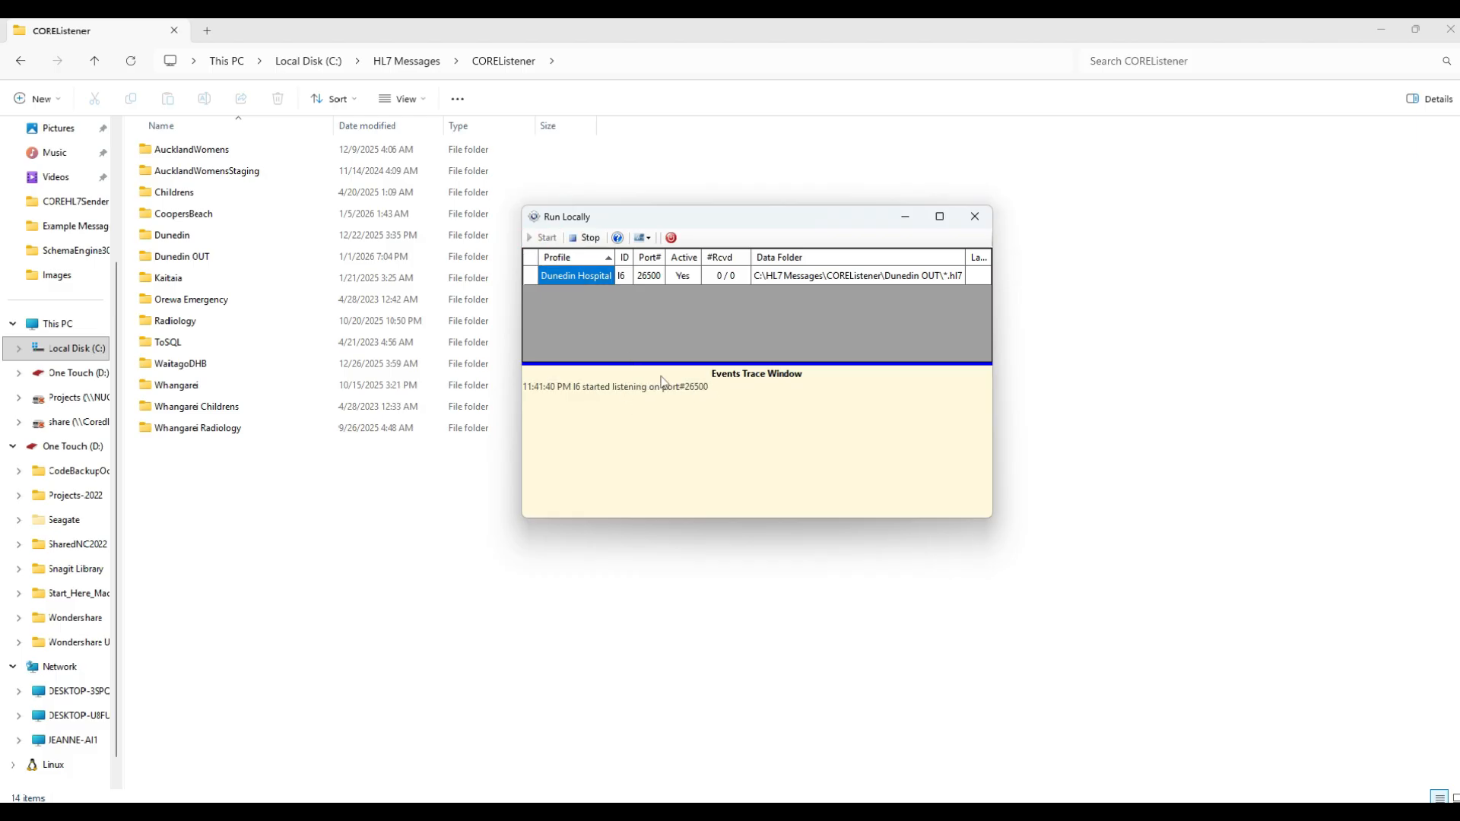
pyautogui.click(586, 238)
# Switch to the Ad Hoc HL7 Sender and test the connection to the locally running listener on port 26500
pyautogui.click(1026, 813)
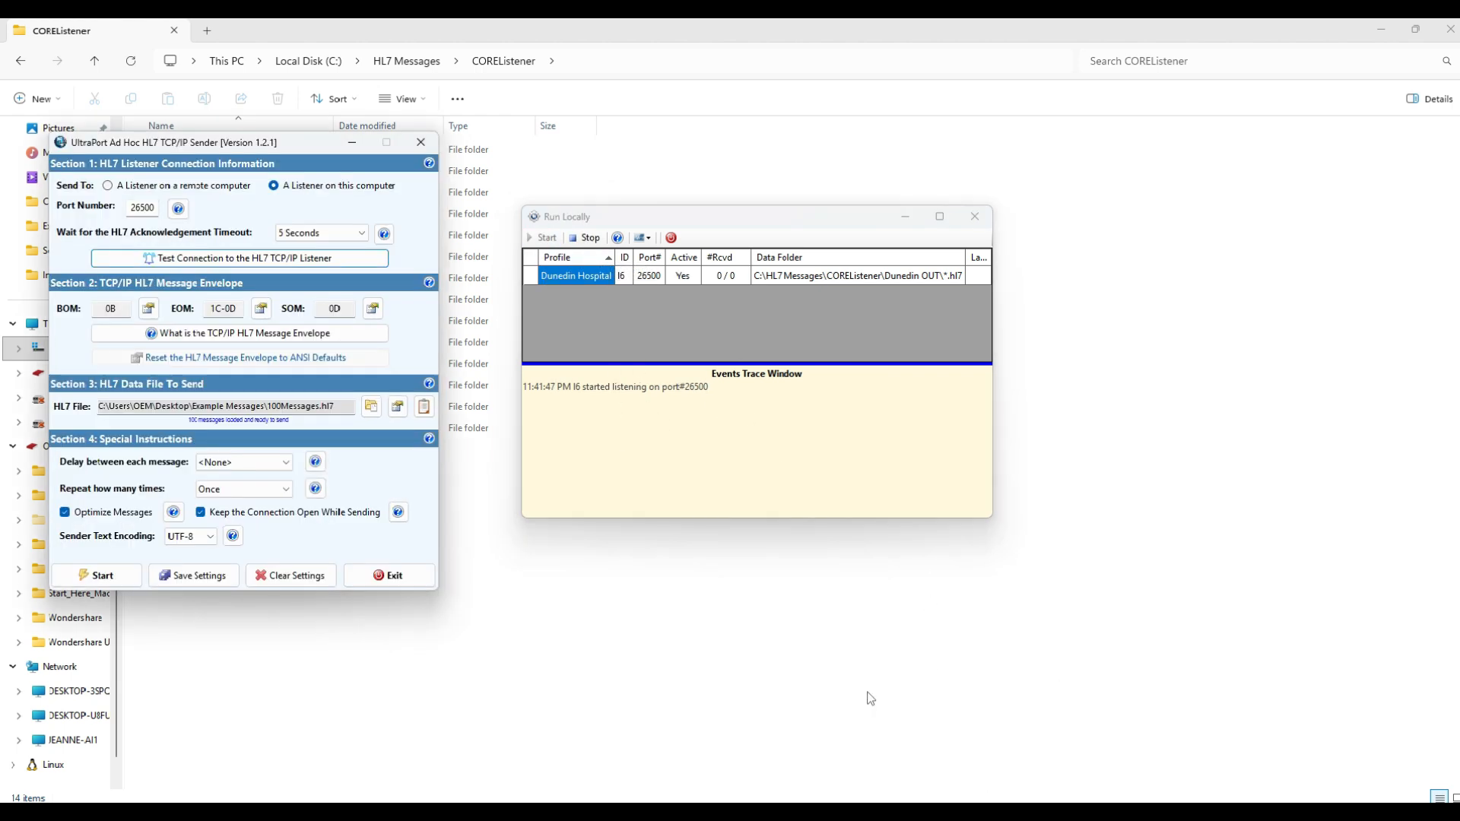
pyautogui.click(188, 259)
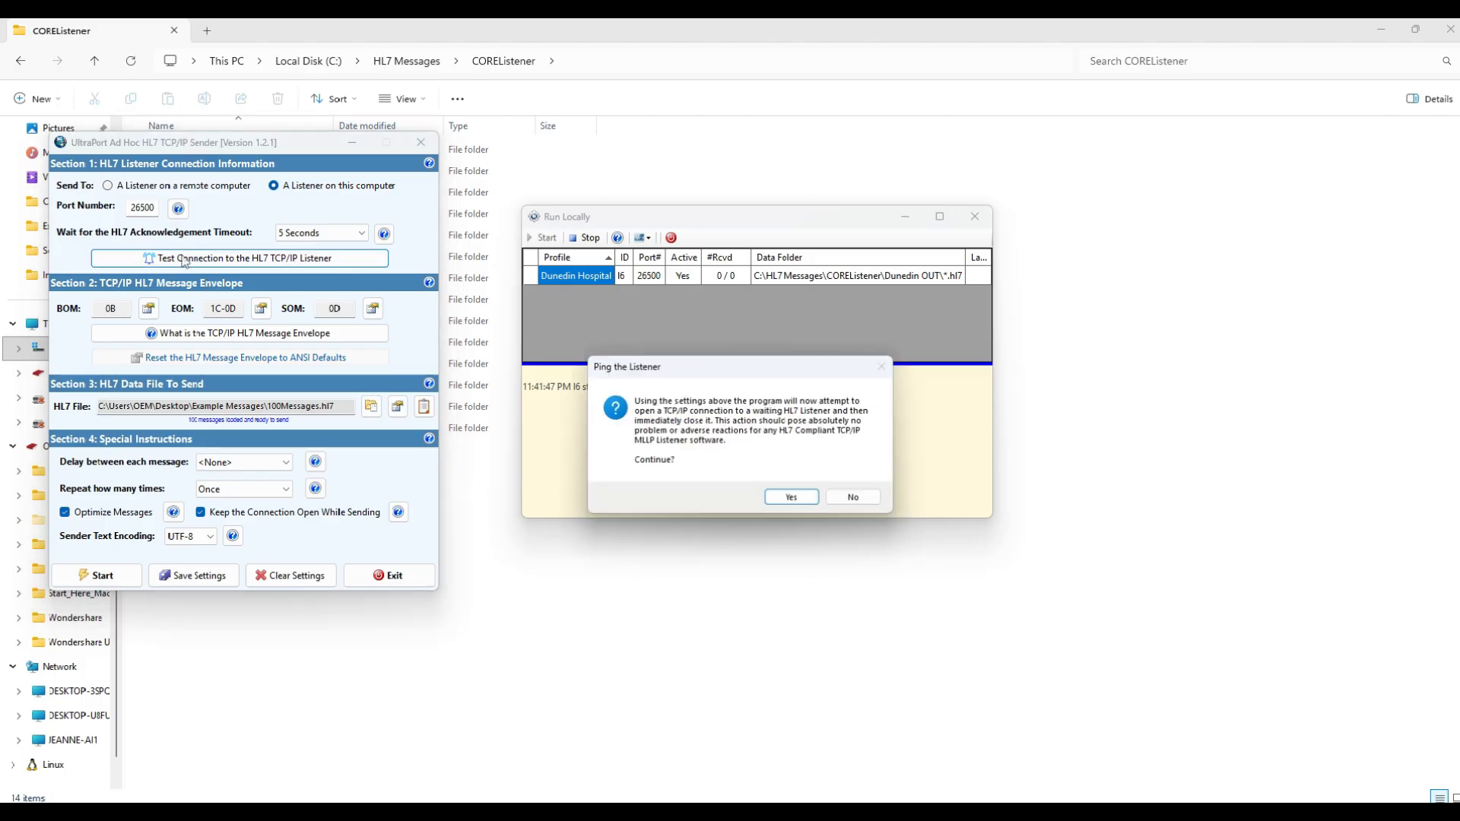
pyautogui.click(793, 498)
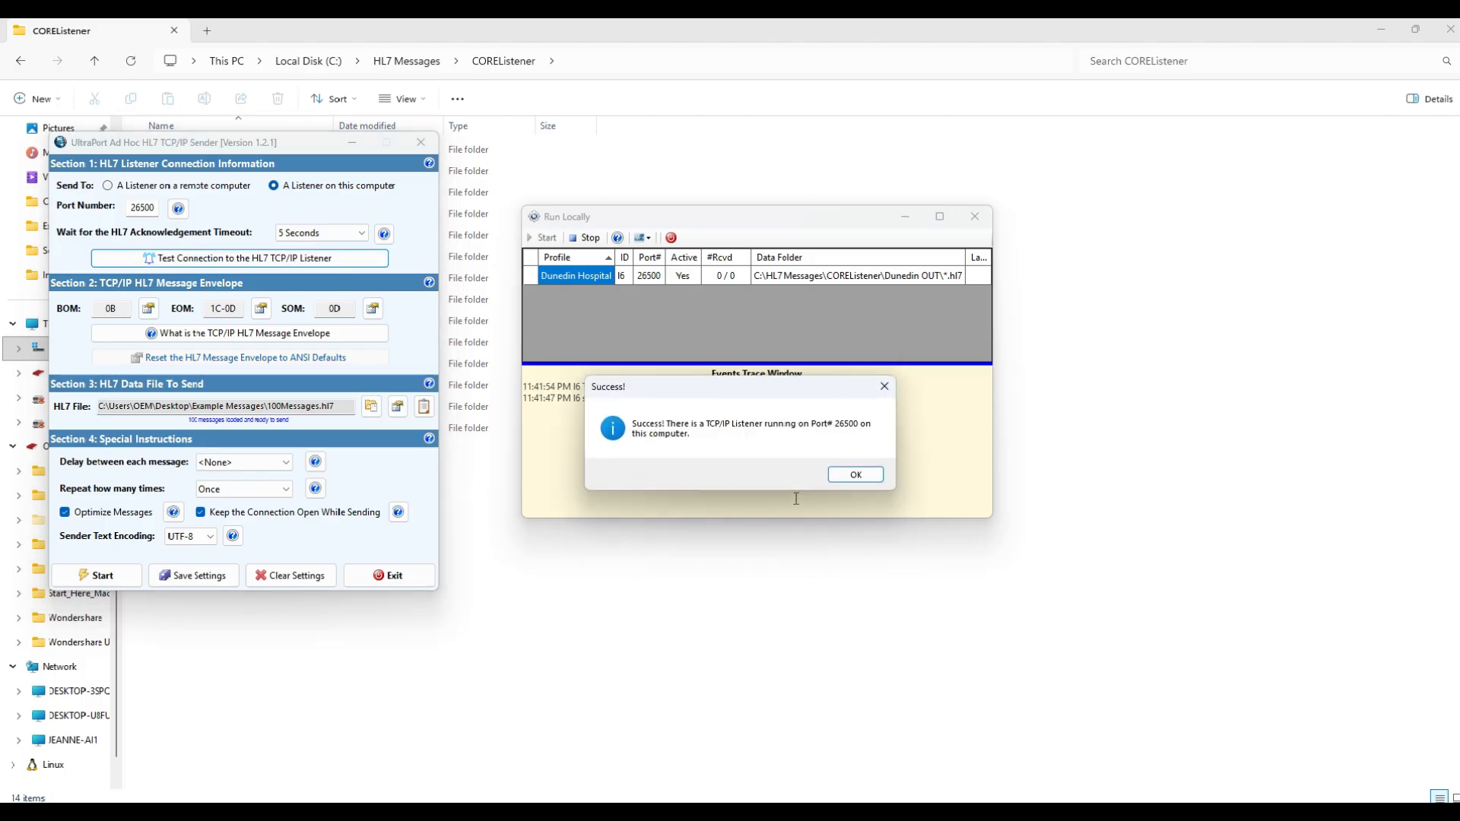
# Close the COREListener folder window, stop the locally running Dunedin Hospital listener and close its runtime window
pyautogui.click(864, 475)
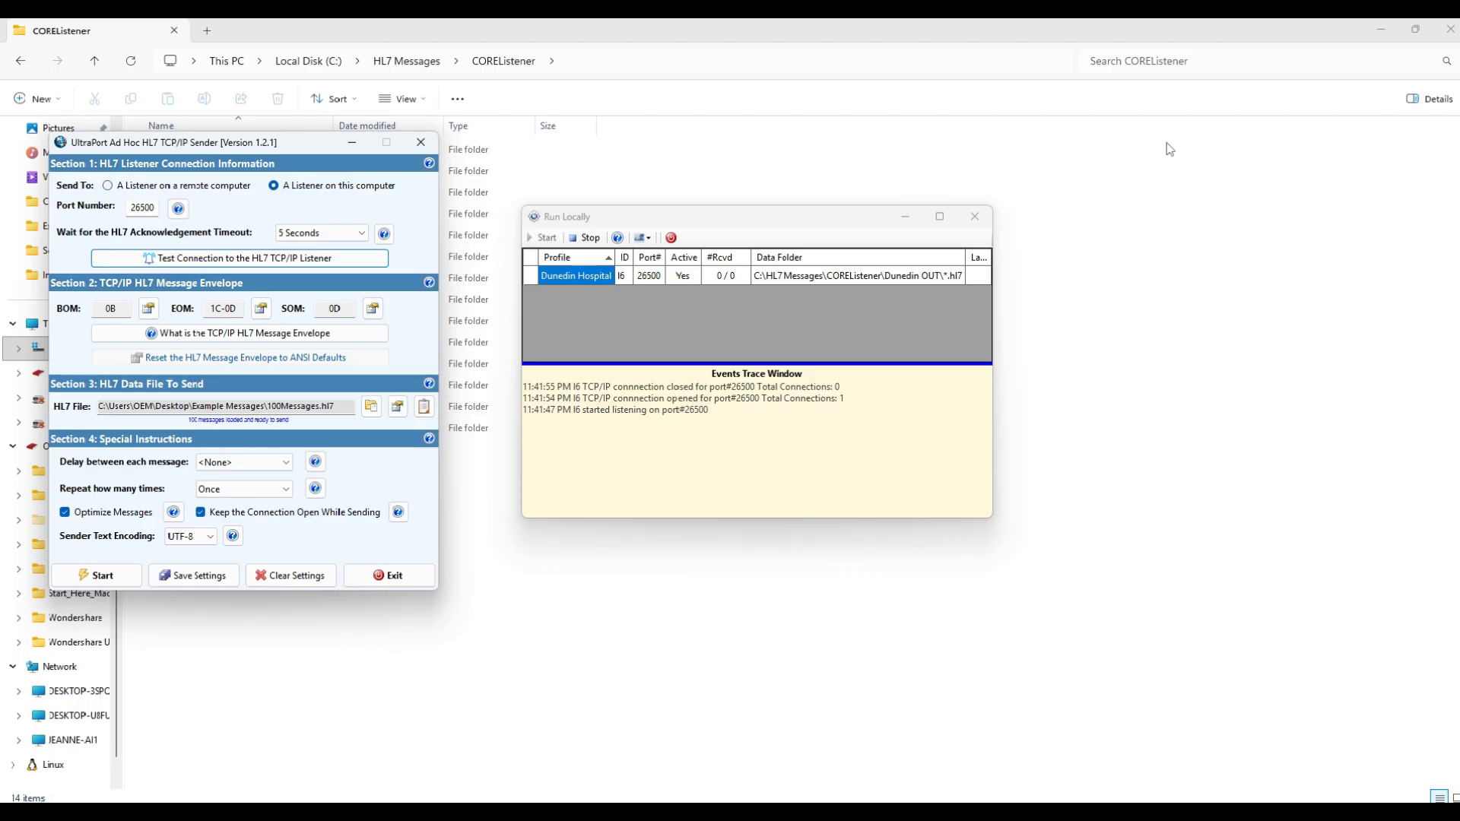
pyautogui.click(1450, 29)
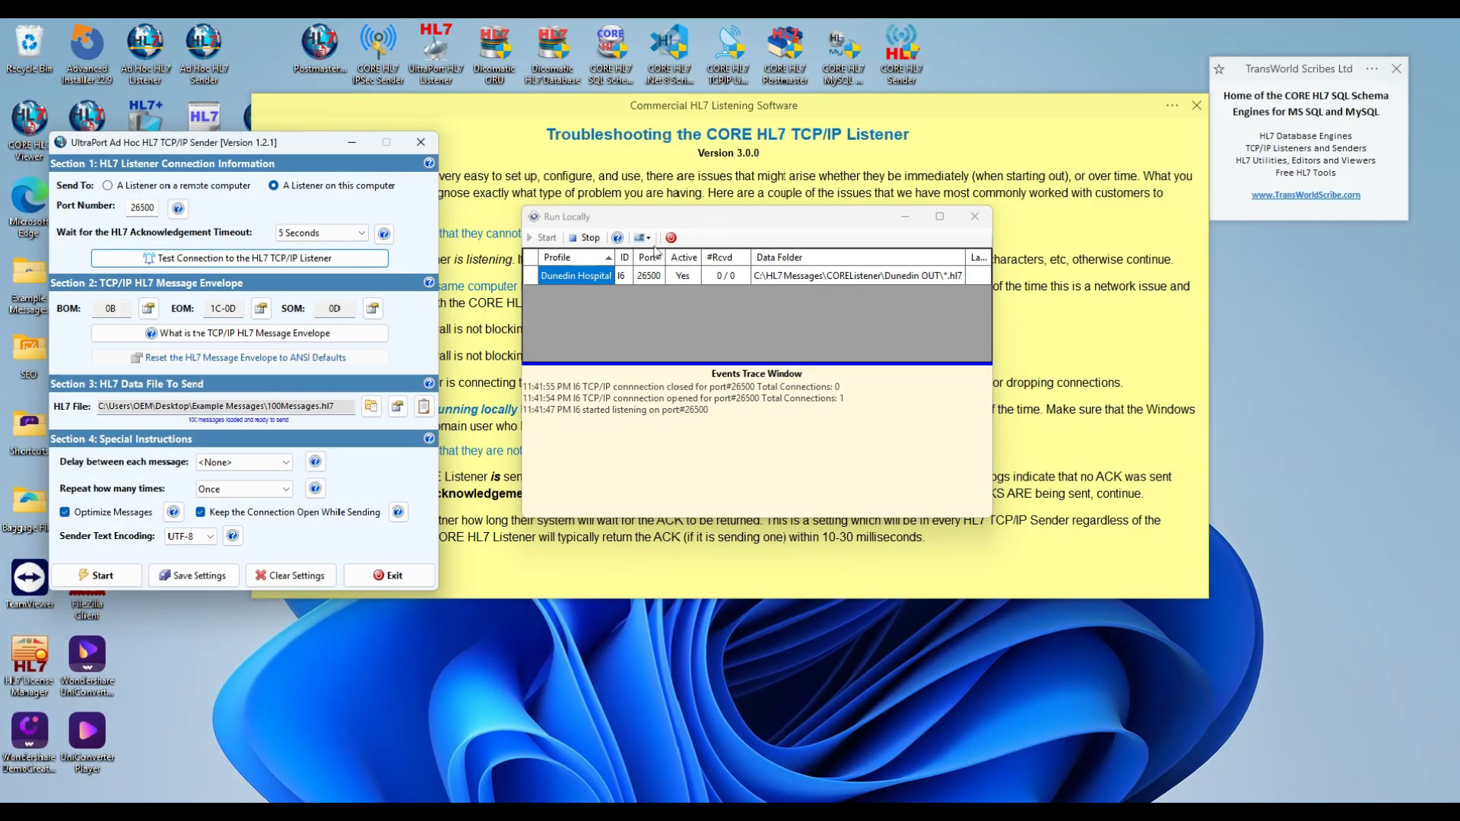
pyautogui.click(608, 257)
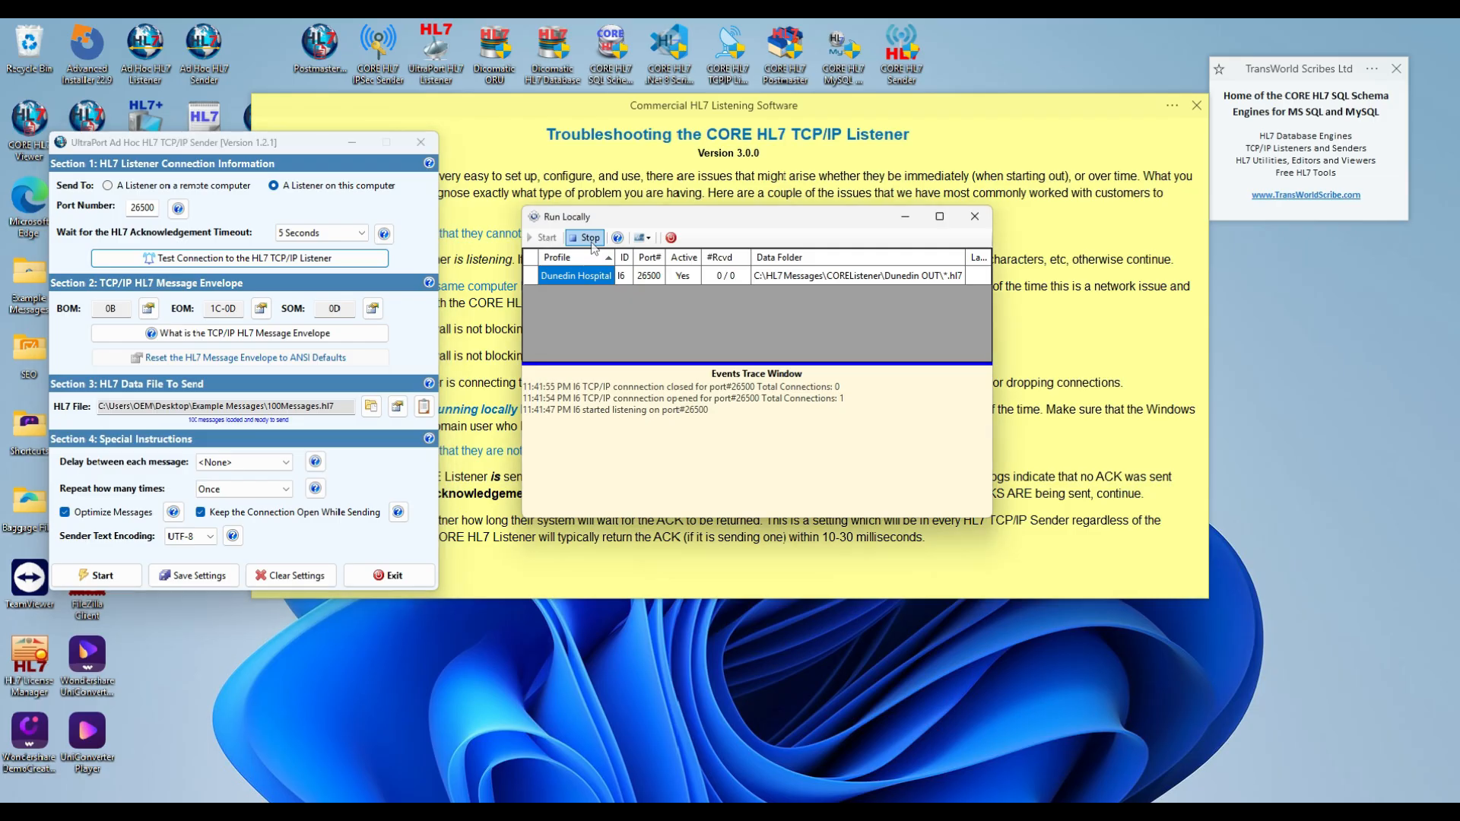
pyautogui.click(590, 238)
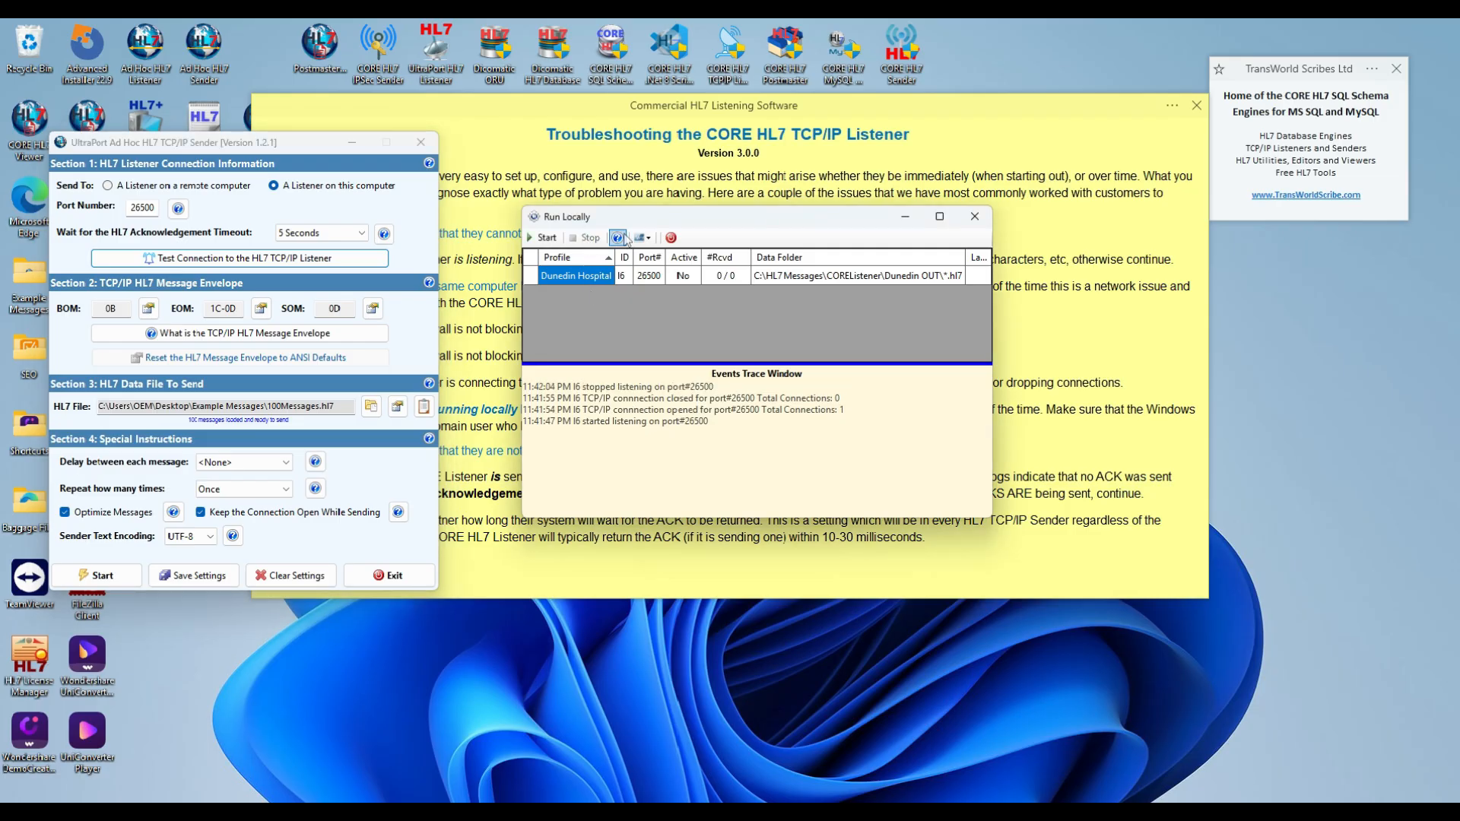
pyautogui.click(670, 237)
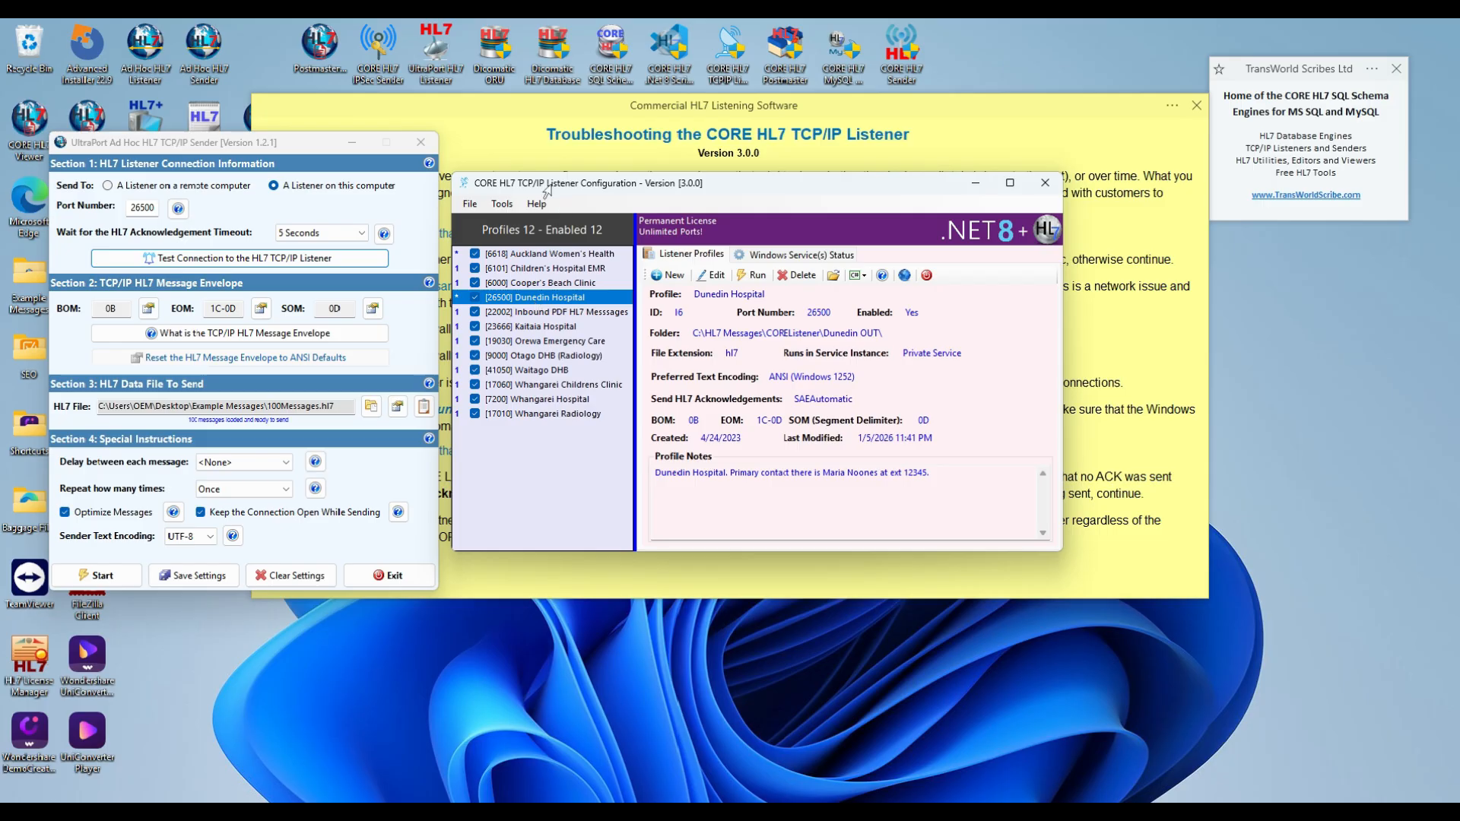
# Reopen the Dunedin Hospital profile and save it with Private Service as its Windows service assignment
pyautogui.click(524, 124)
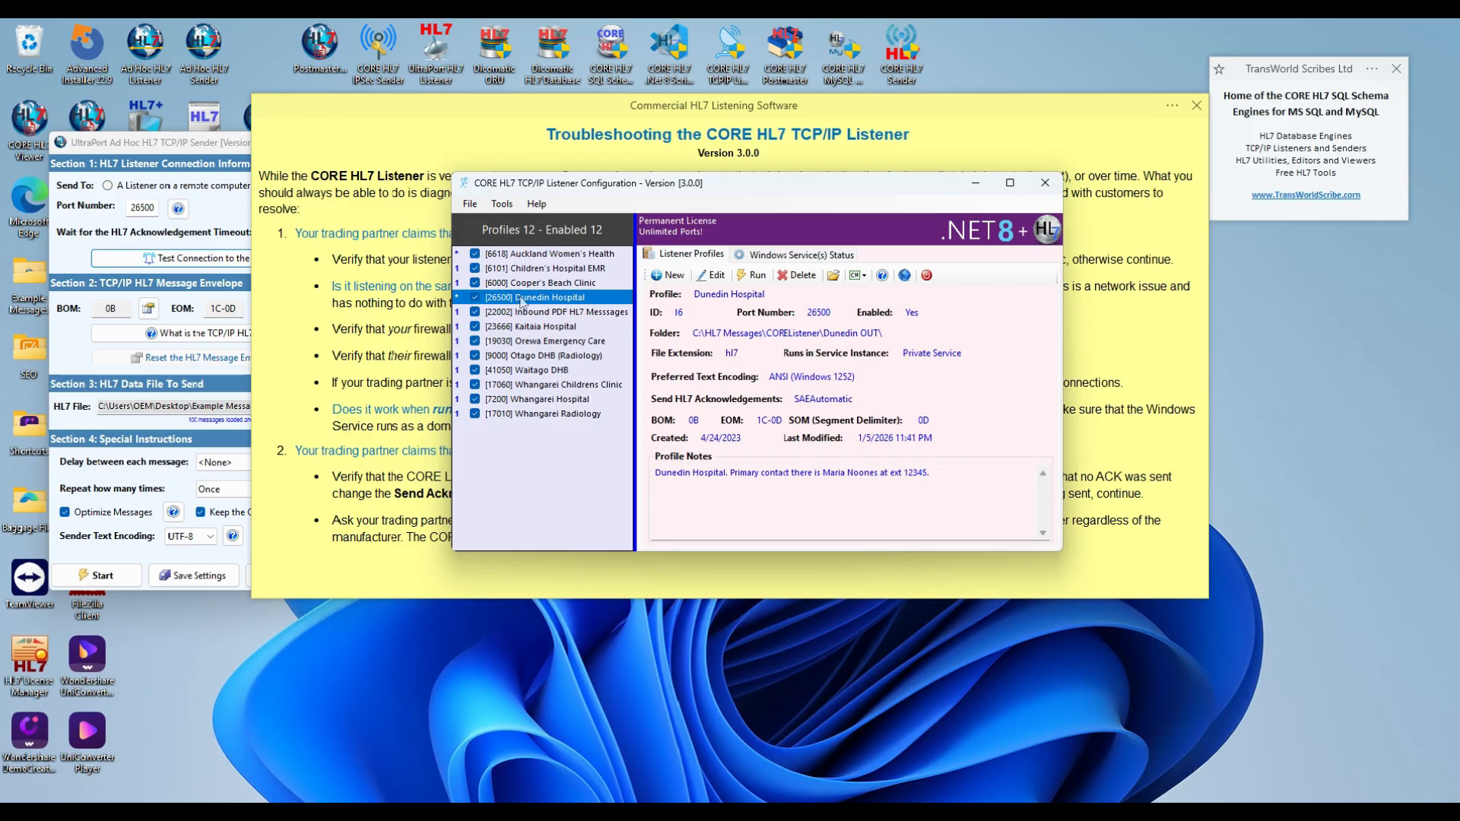
pyautogui.doubleClick(522, 302)
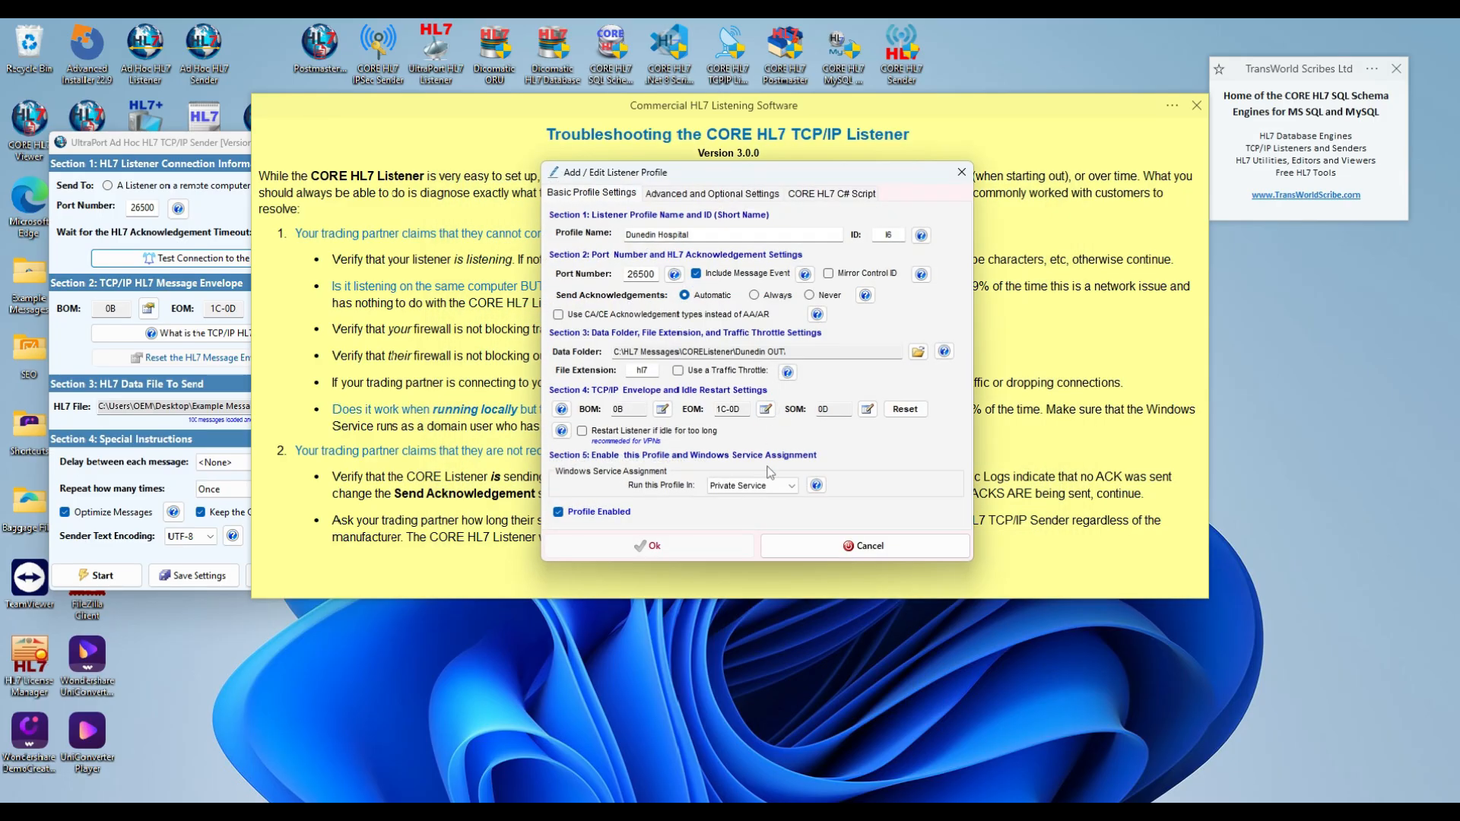
pyautogui.click(766, 487)
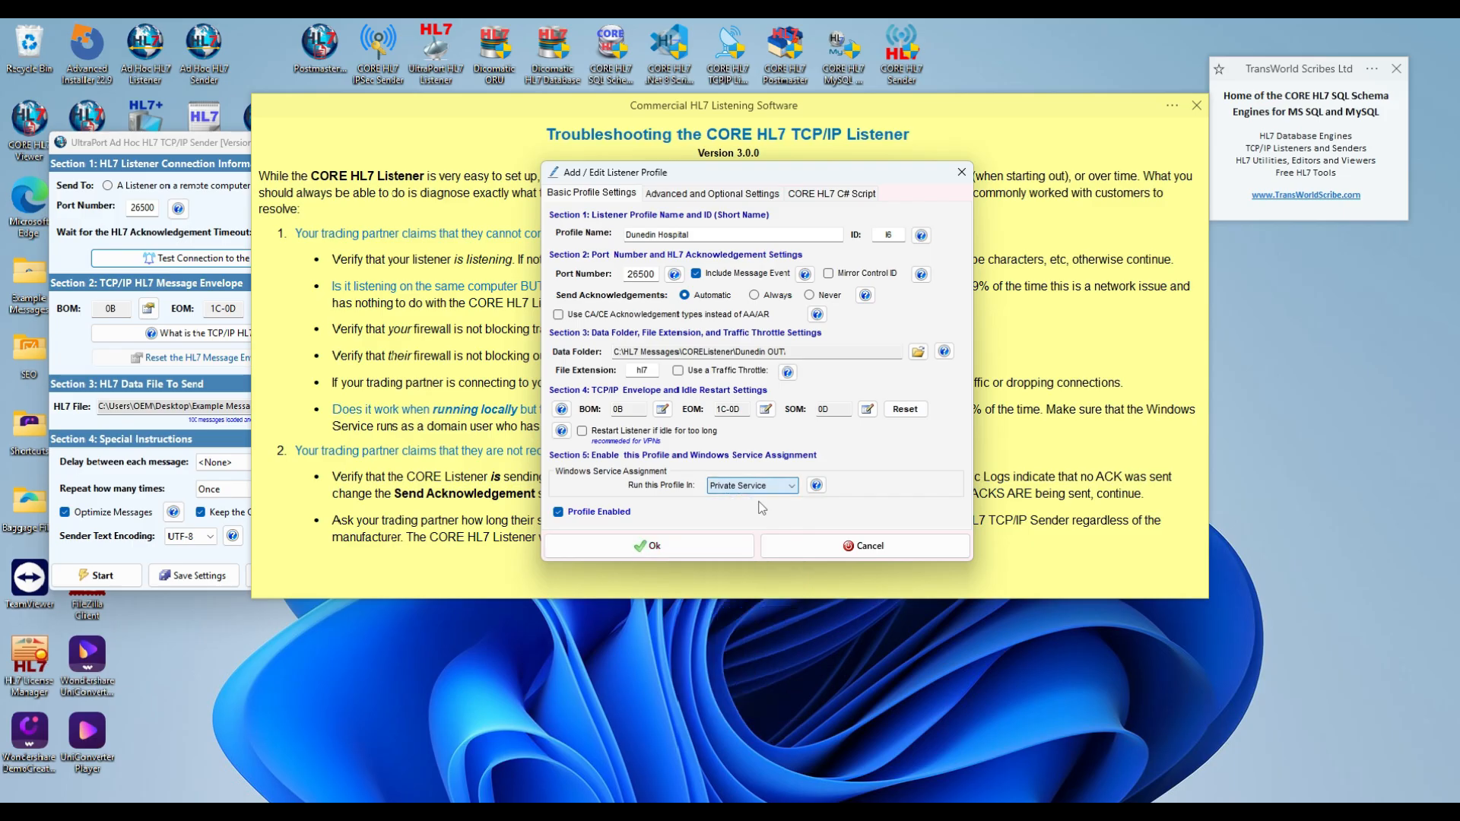
pyautogui.click(763, 500)
pyautogui.click(692, 545)
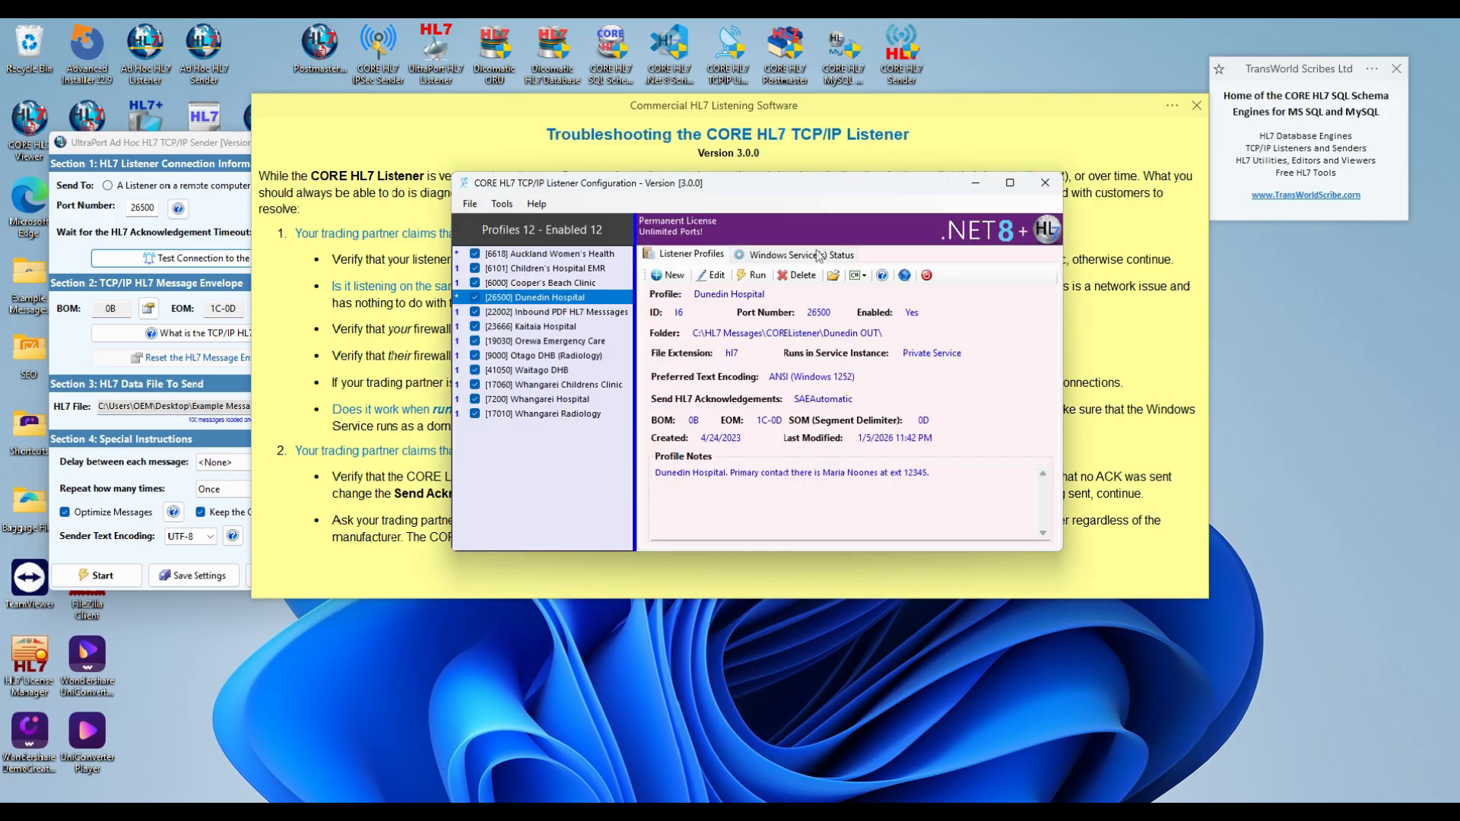
# Install the private Windows service for the Dunedin Hospital profile and start it
pyautogui.click(809, 257)
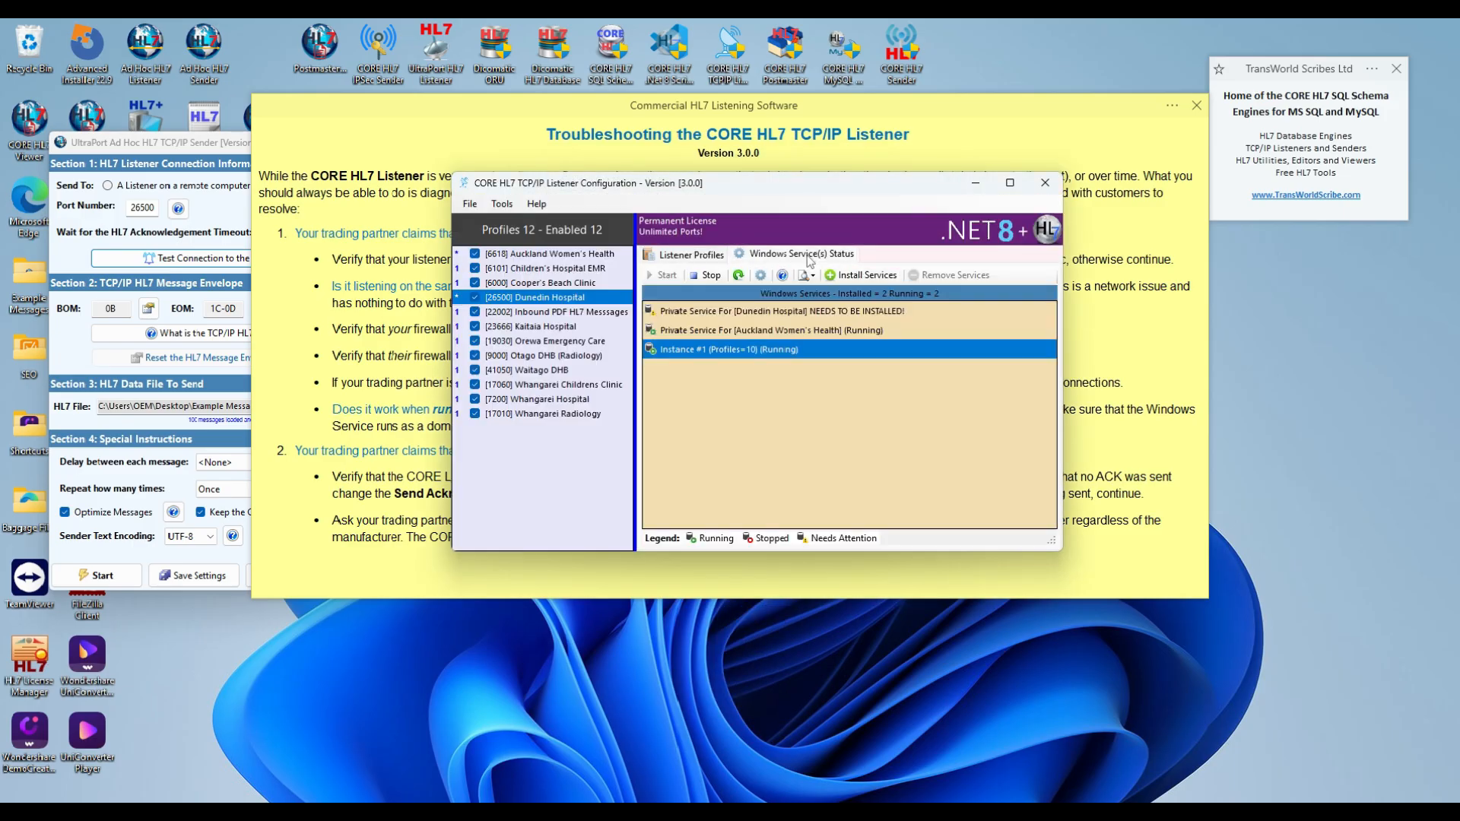
pyautogui.rightClick(690, 313)
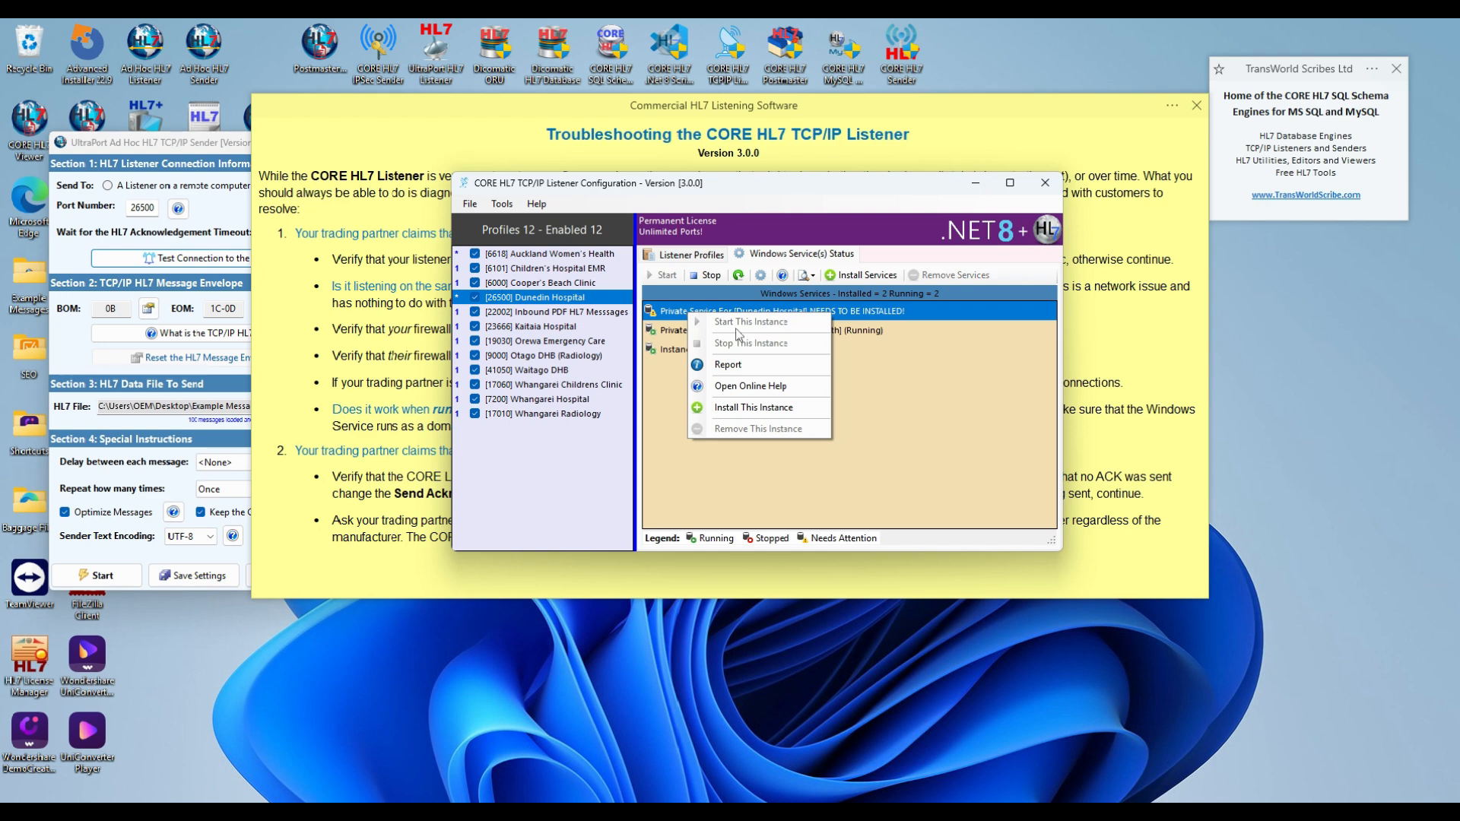
pyautogui.click(731, 407)
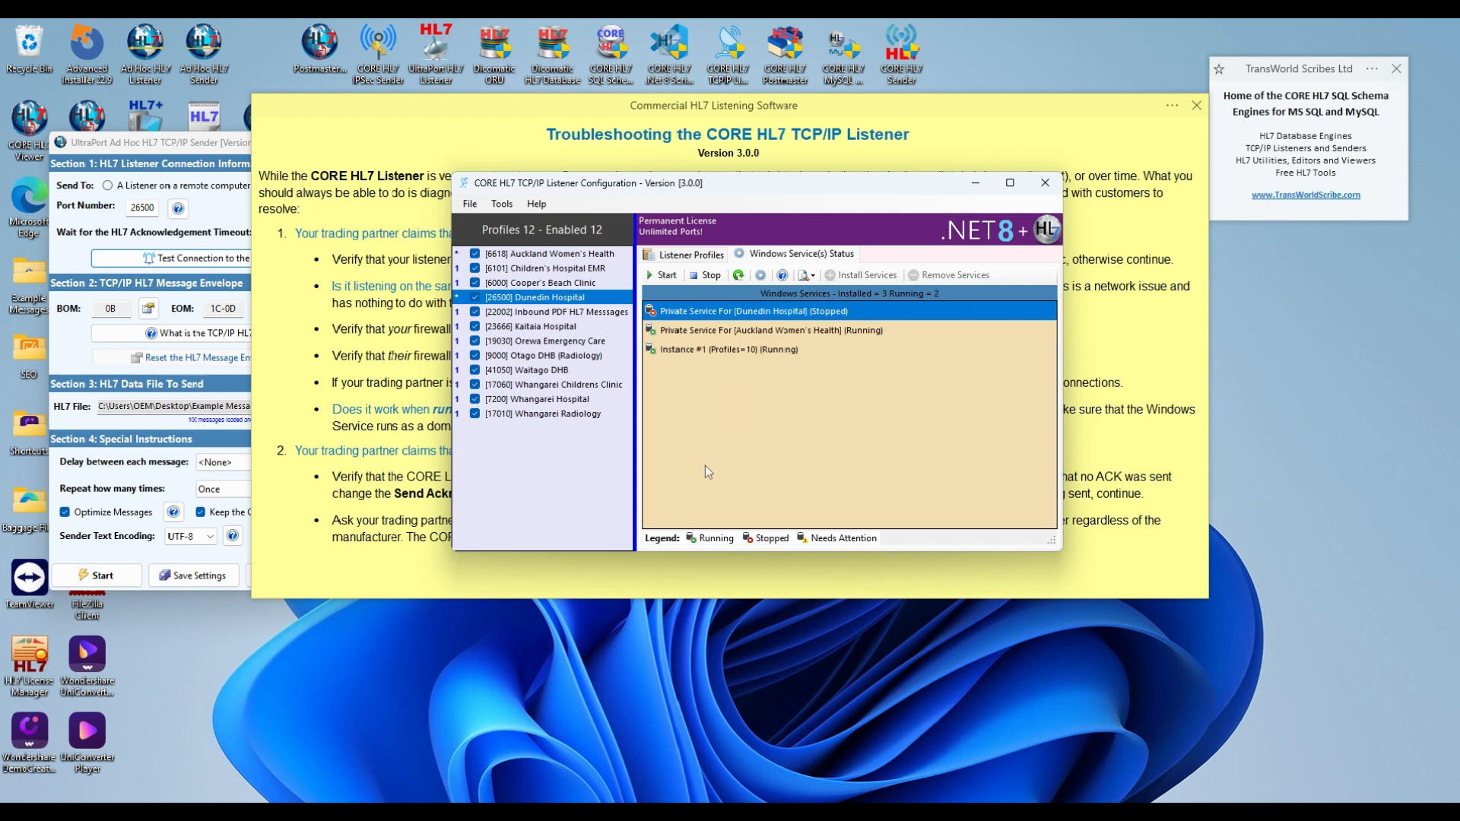
pyautogui.click(661, 275)
# Test the connection to the Dunedin Hospital private service on port 26500 from the Ad Hoc HL7 Sender
pyautogui.click(185, 158)
pyautogui.click(201, 259)
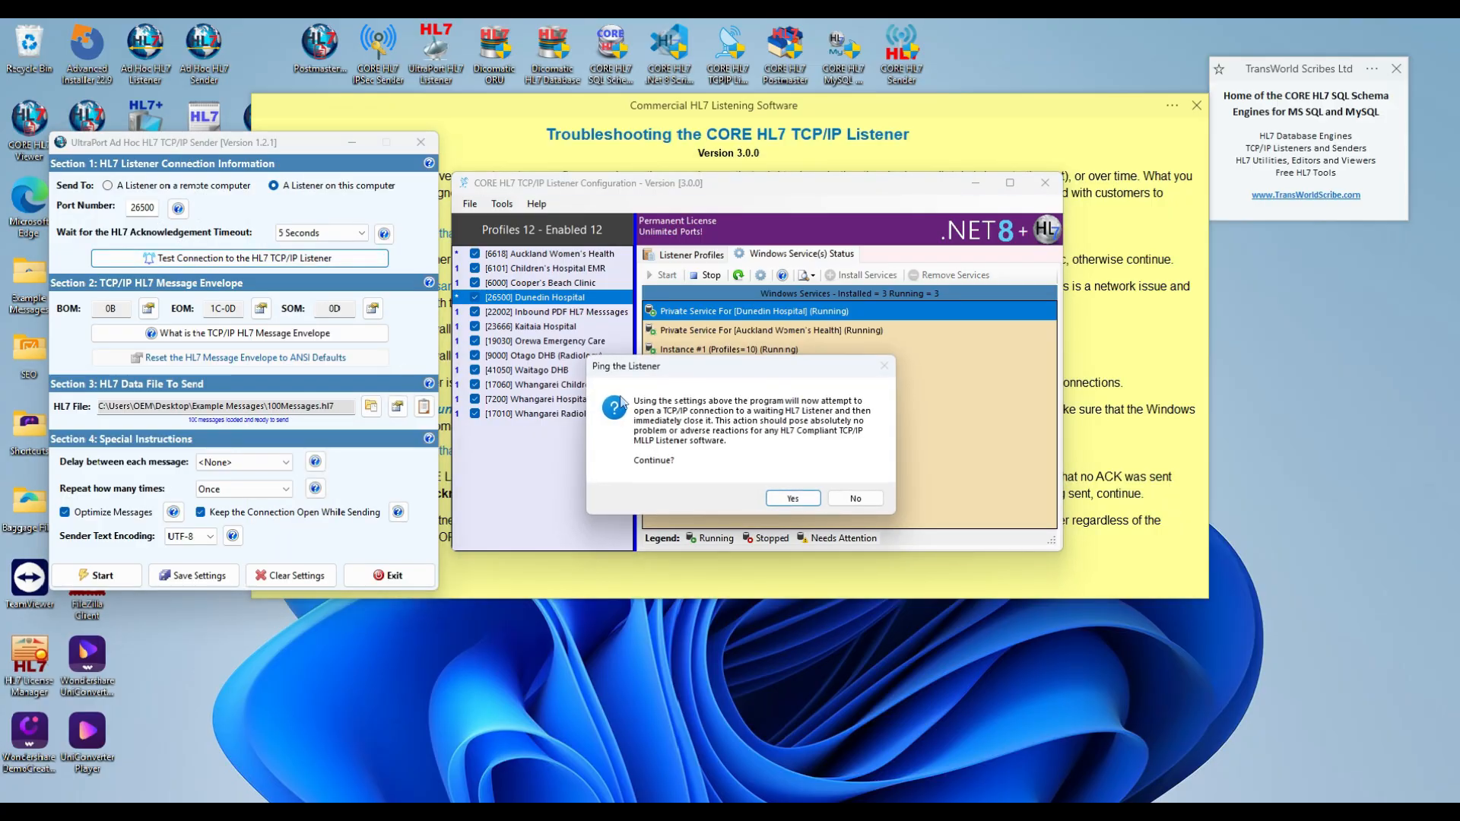
pyautogui.click(797, 499)
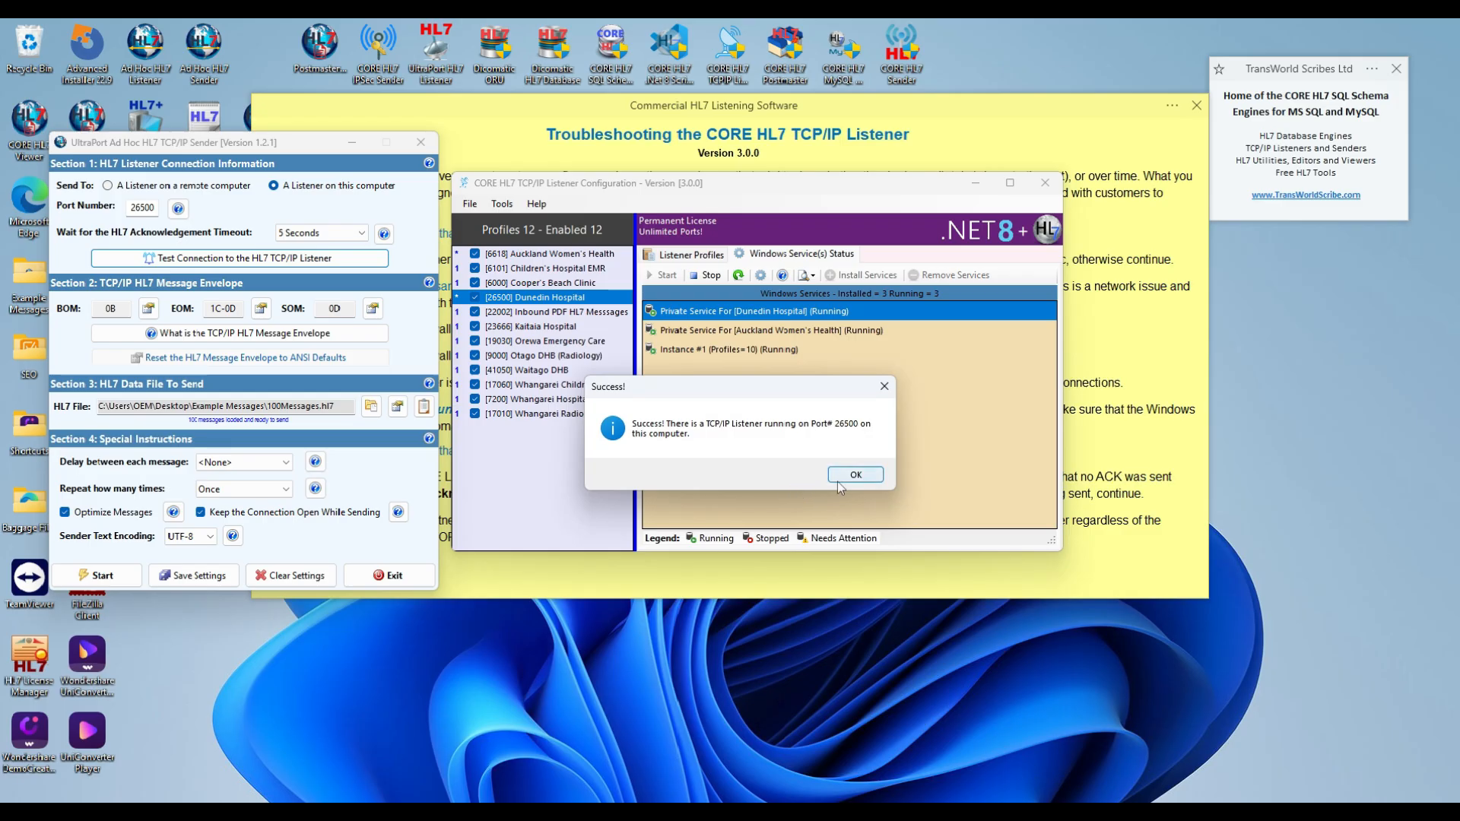
pyautogui.click(839, 476)
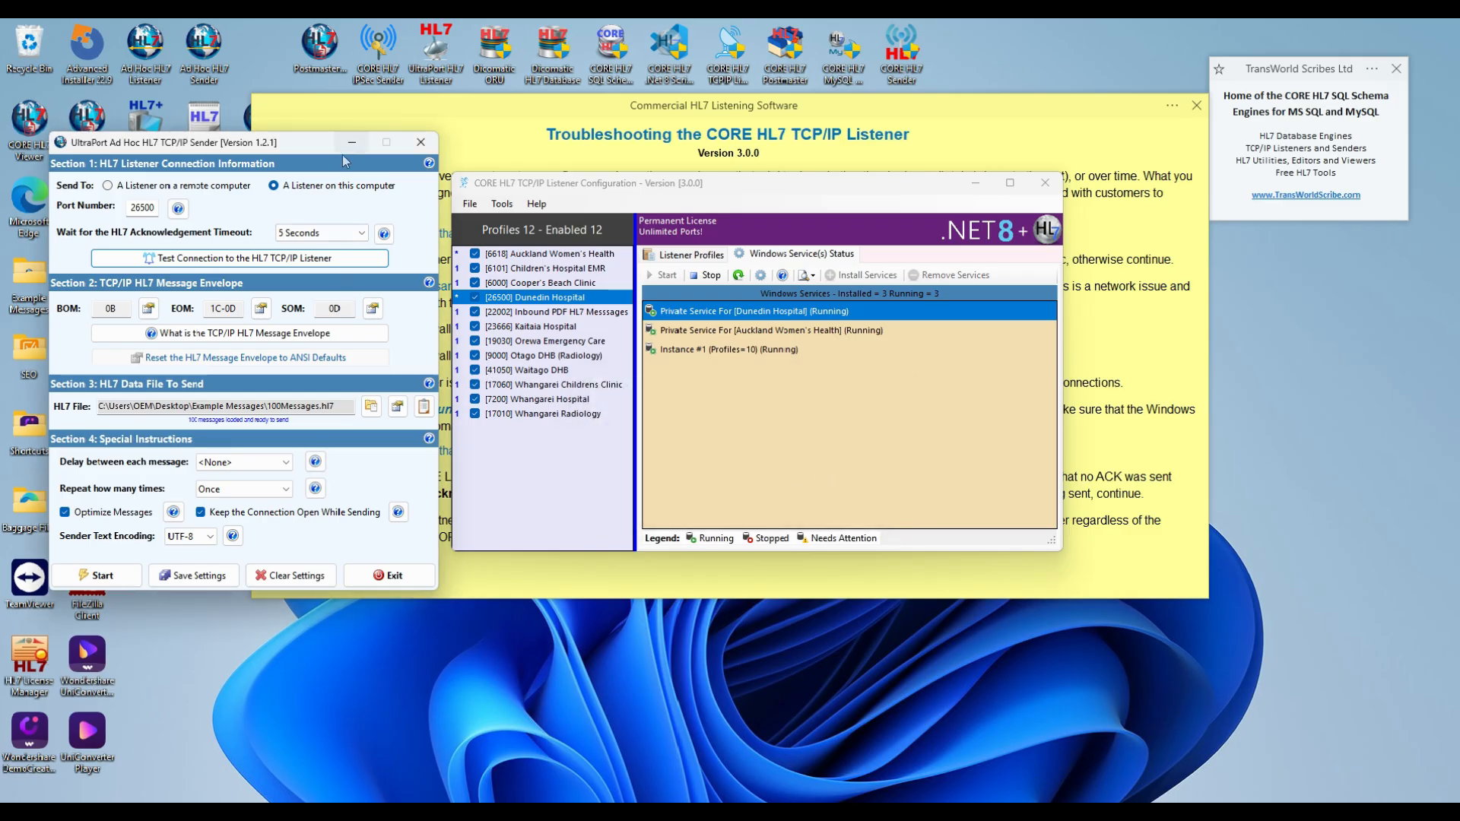
# Return to the listener profile details and read the troubleshooting note's advice on firewalls, VPN and remote connection problems
pyautogui.click(711, 253)
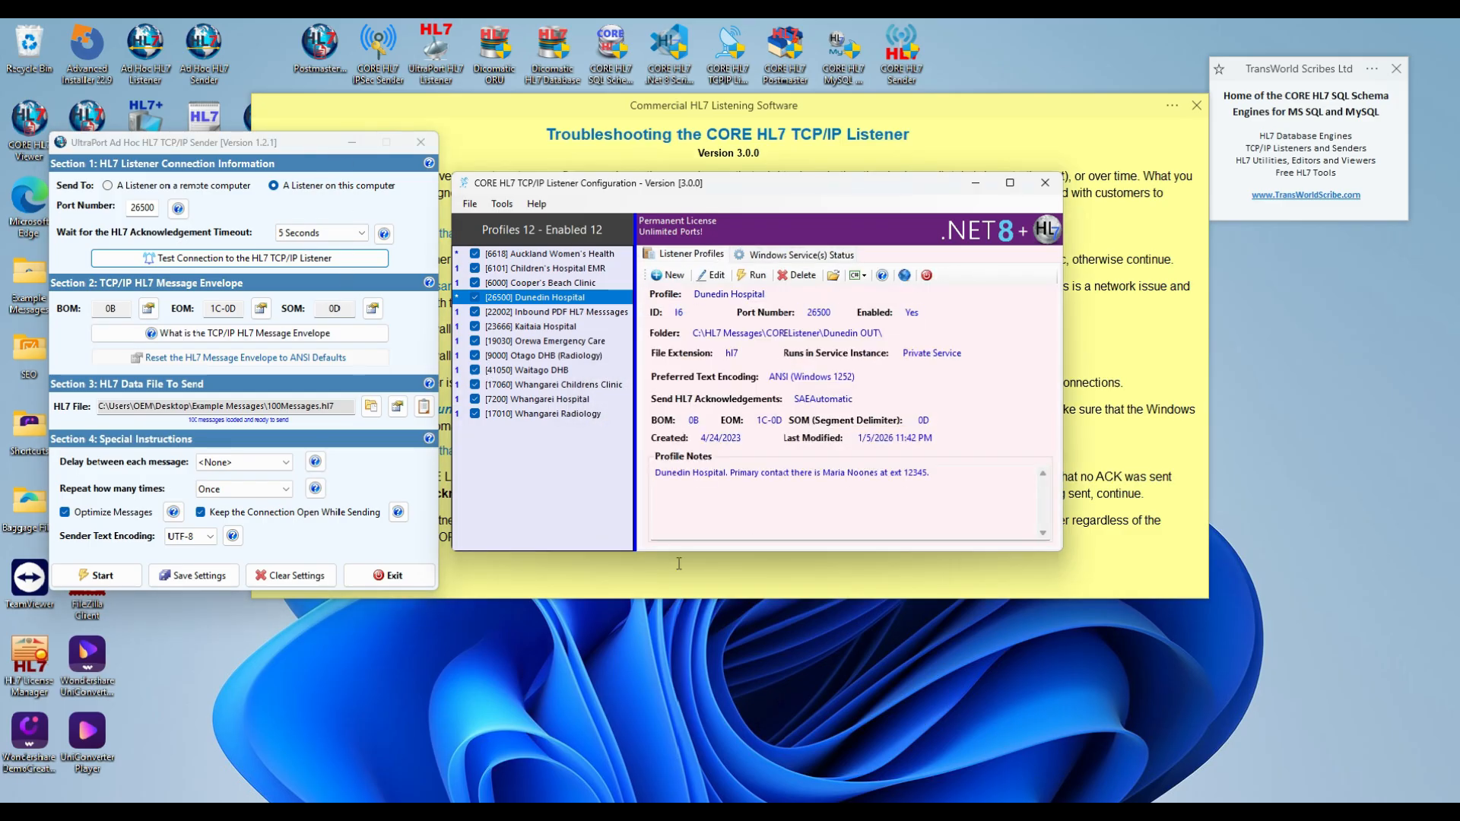
pyautogui.click(534, 117)
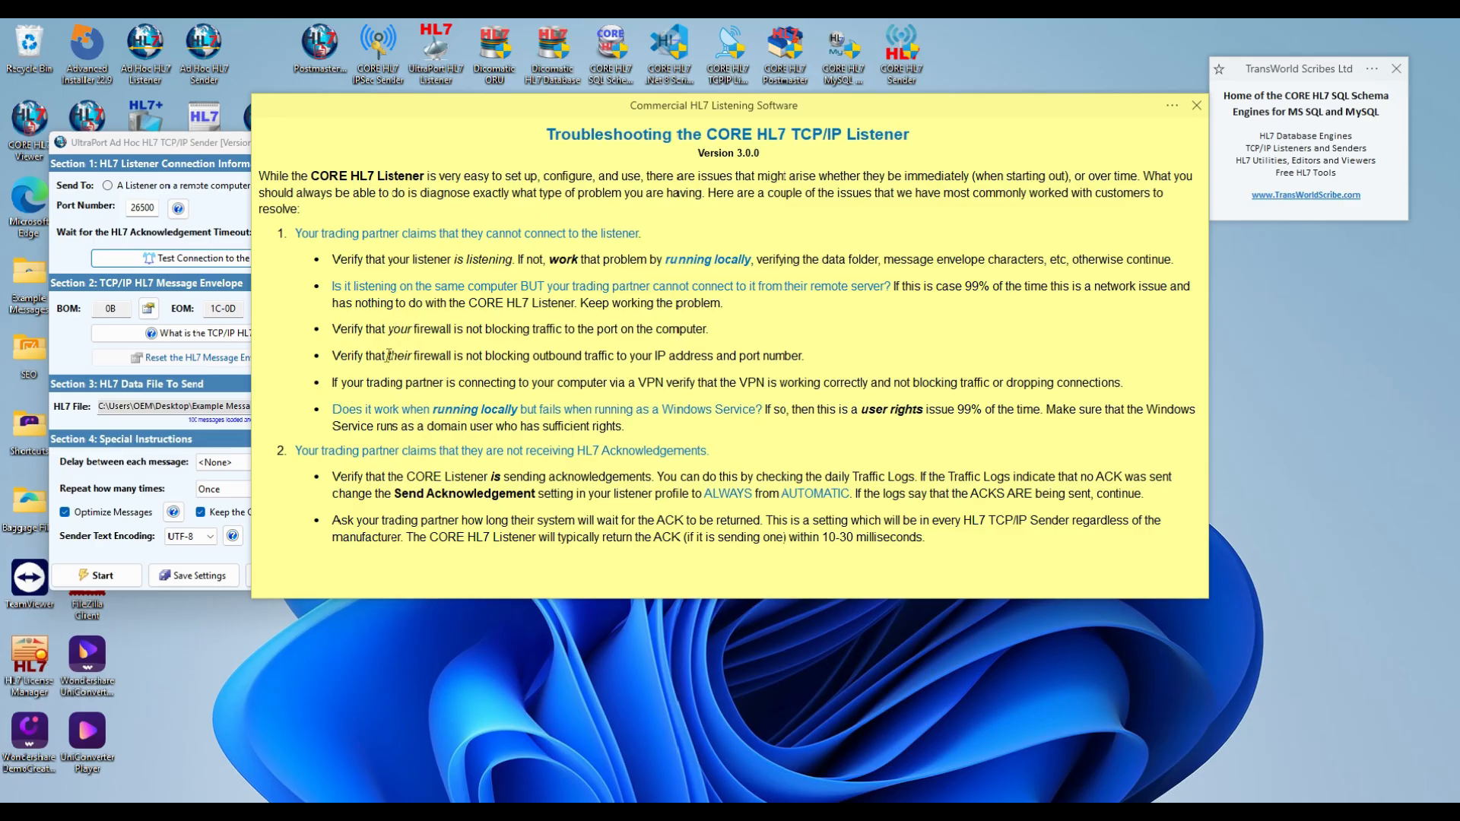
pyautogui.moveTo(388, 356); pyautogui.dragTo(415, 356)
pyautogui.click(590, 351)
pyautogui.click(147, 147)
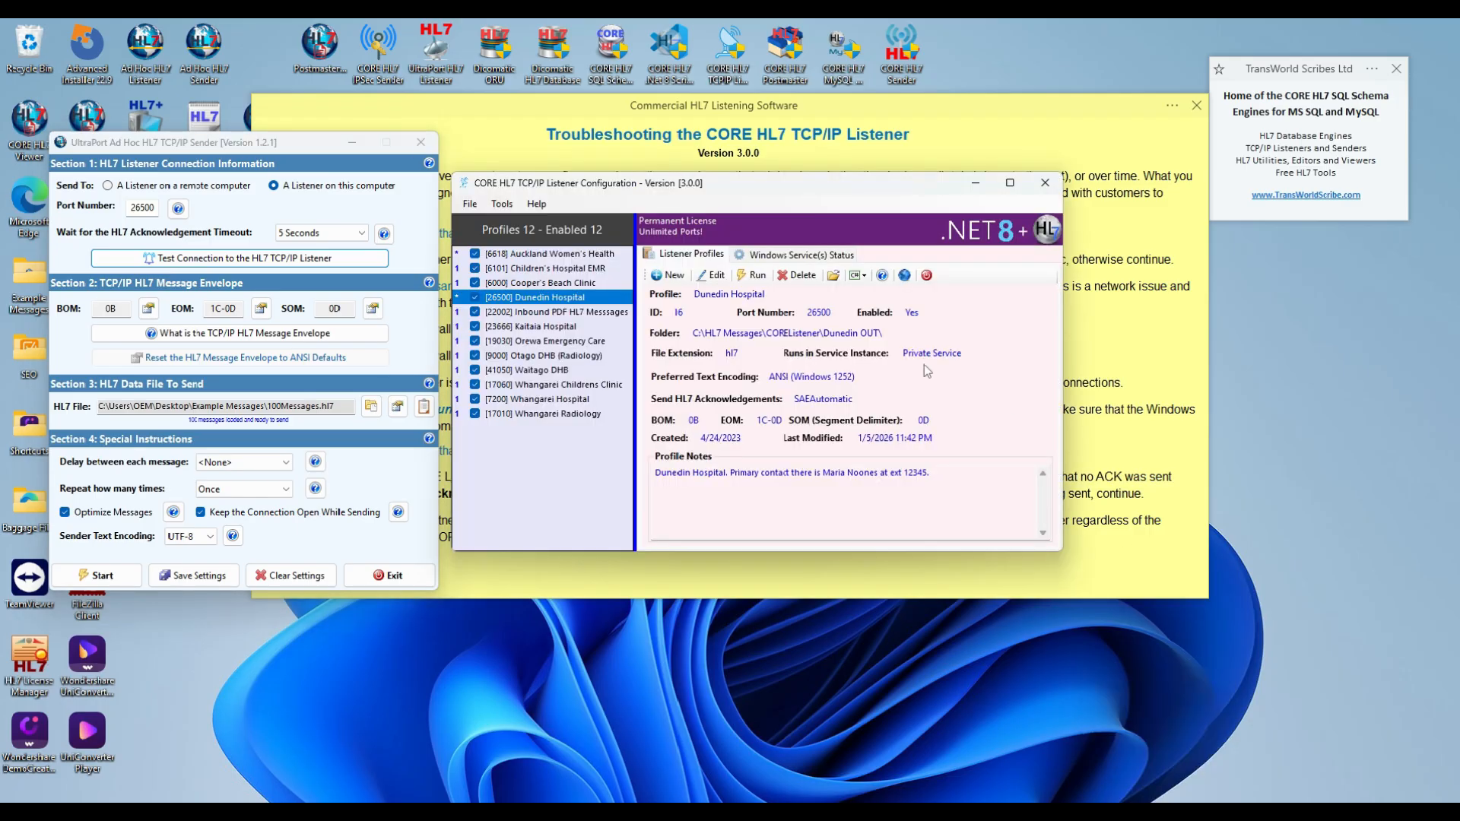
# Stop the Dunedin Hospital private service and run the profile locally with its listener started
pyautogui.click(778, 258)
pyautogui.rightClick(718, 314)
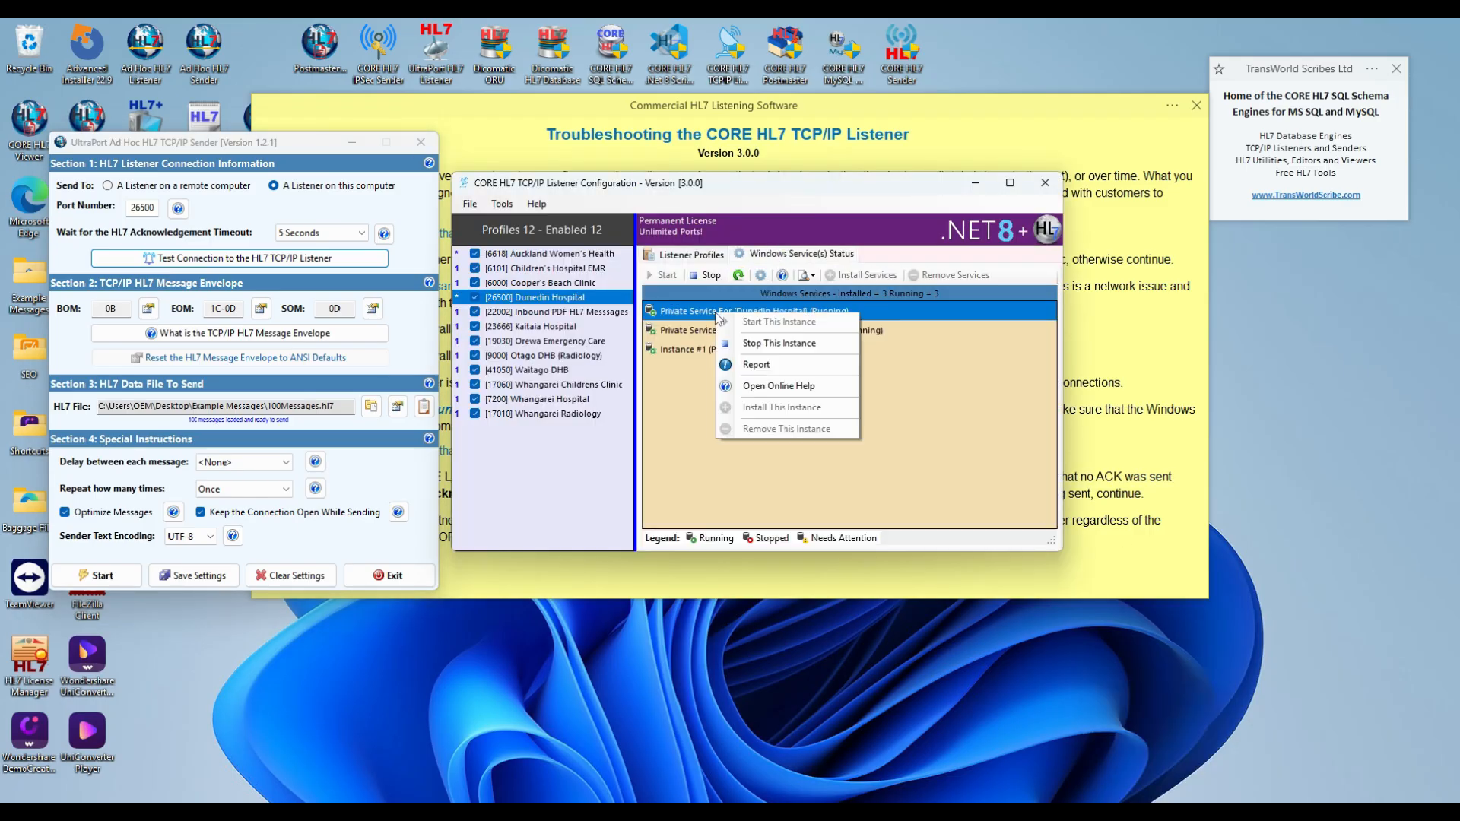
pyautogui.click(757, 346)
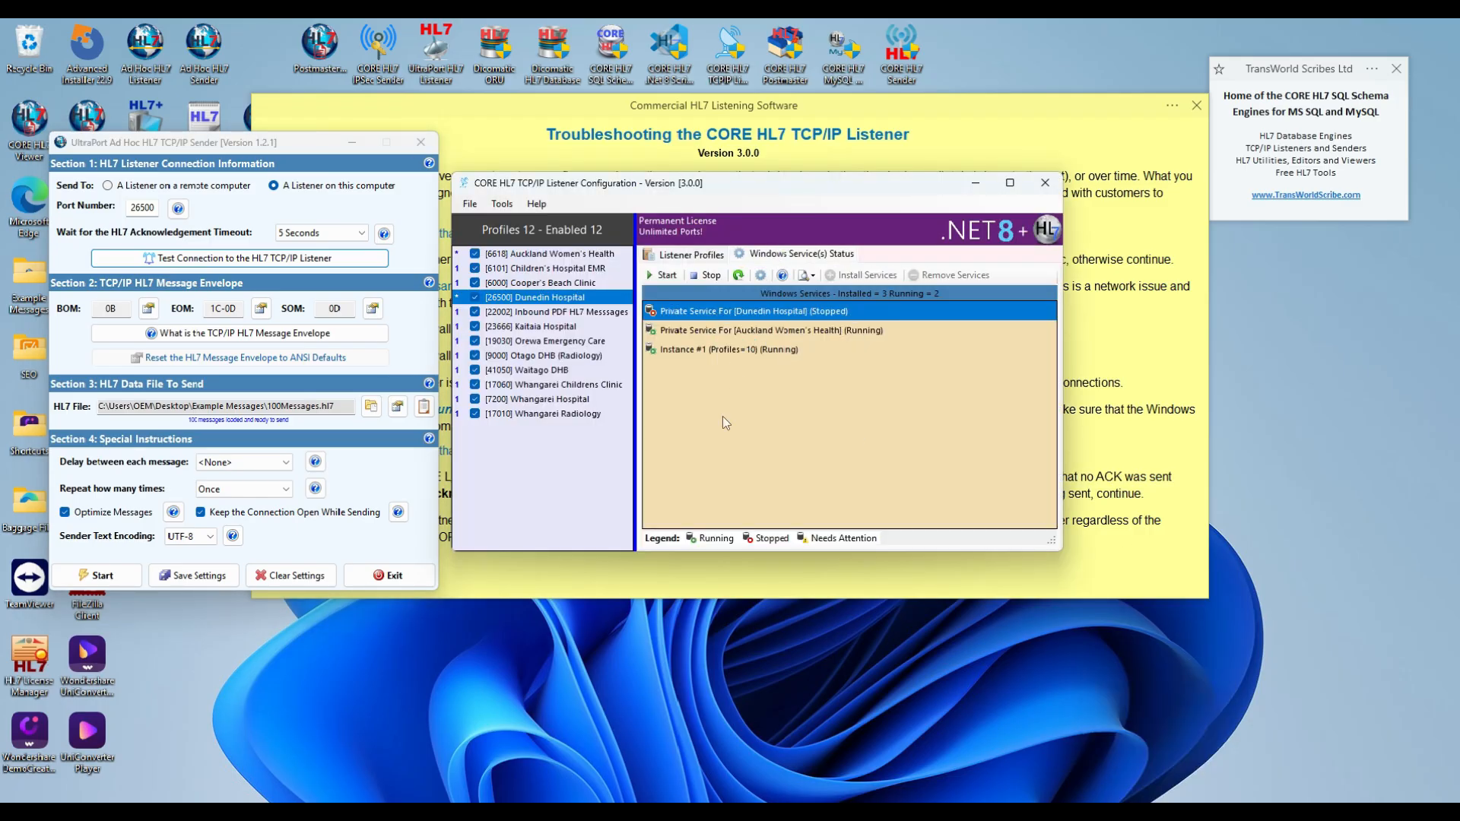
pyautogui.click(689, 255)
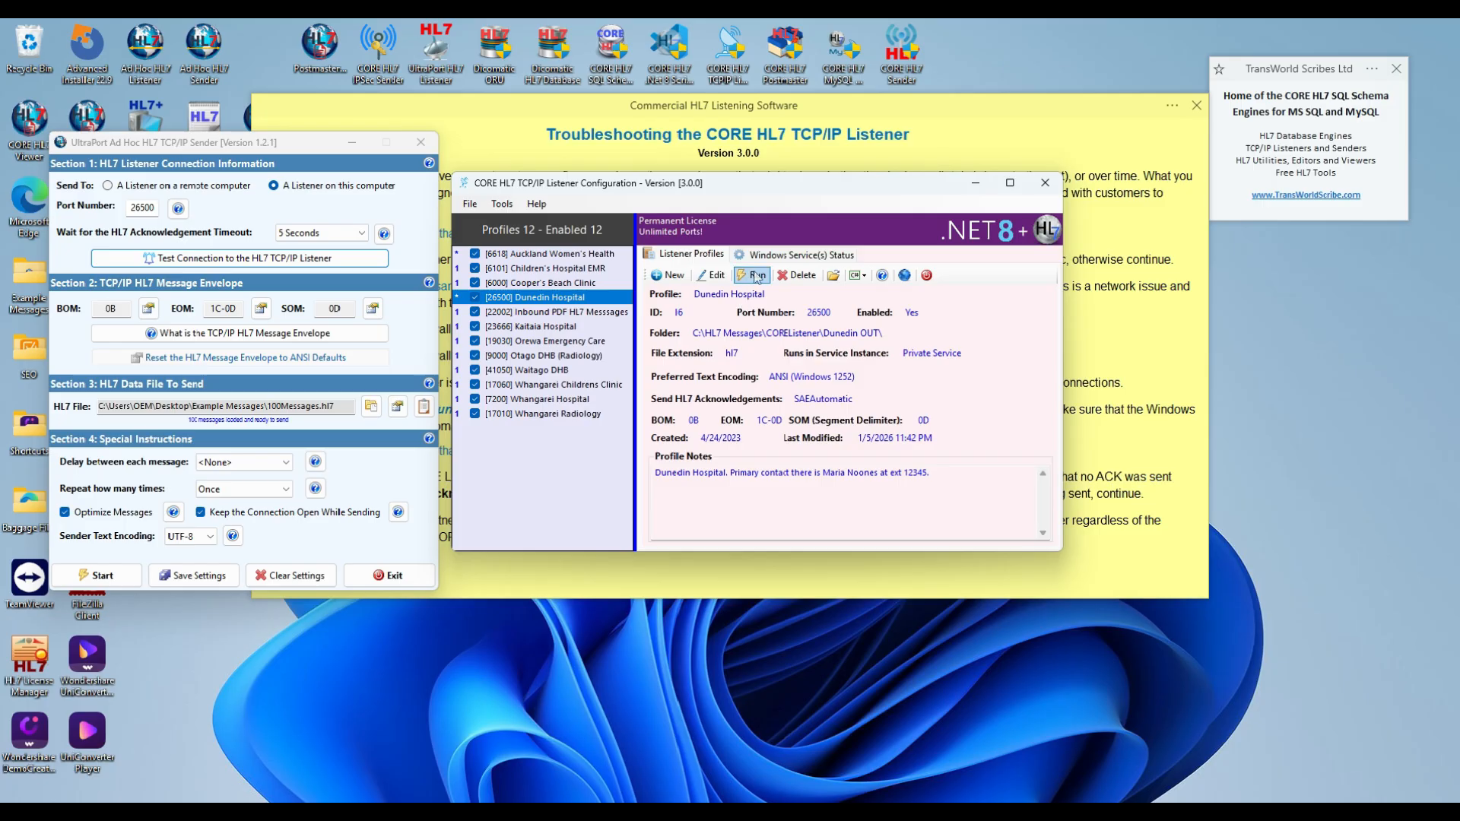
pyautogui.click(756, 277)
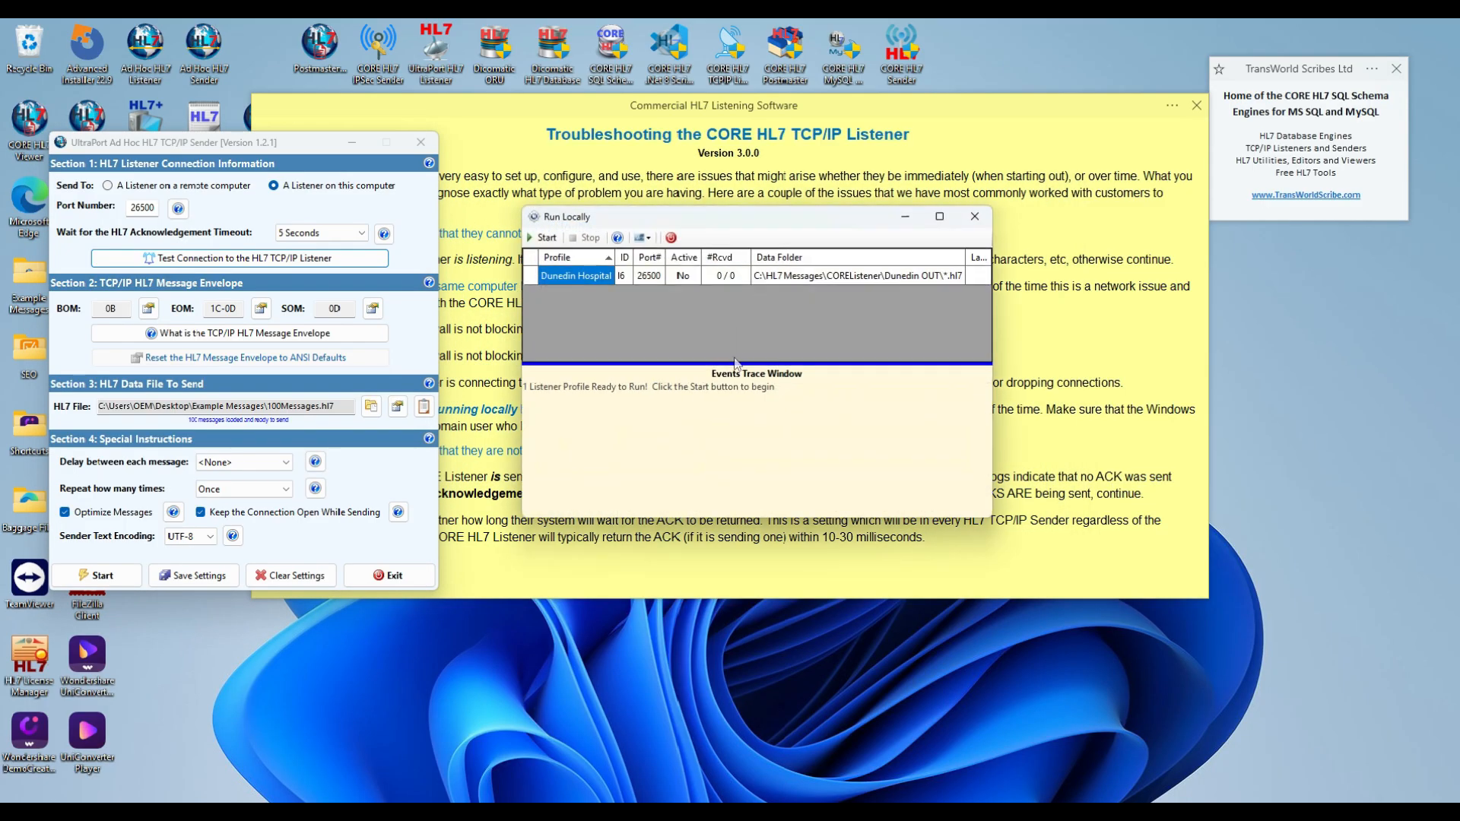
pyautogui.click(542, 237)
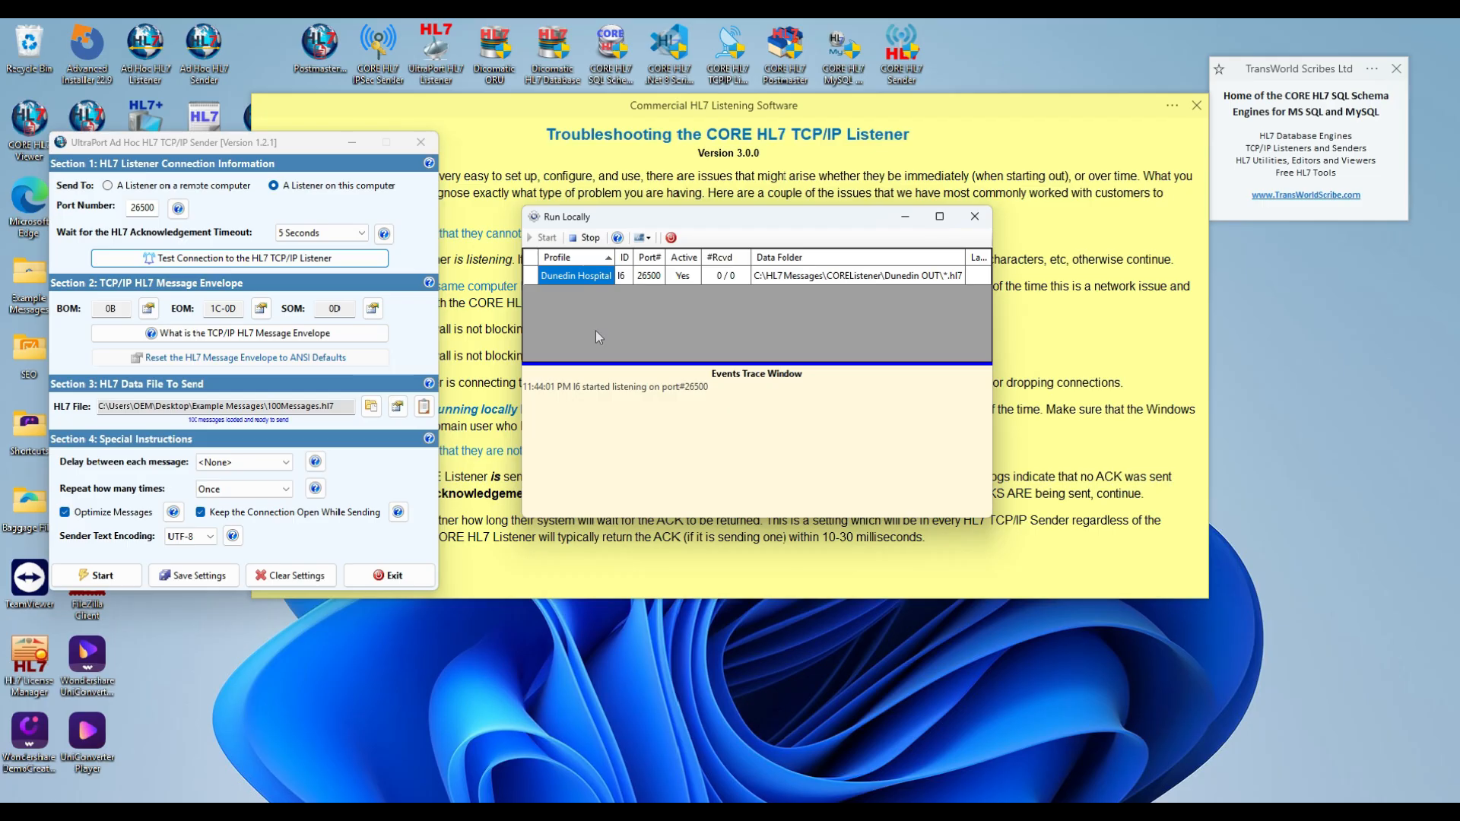
# Test the sender's connection to the locally running Dunedin Hospital listener on port 26500 again
pyautogui.click(240, 258)
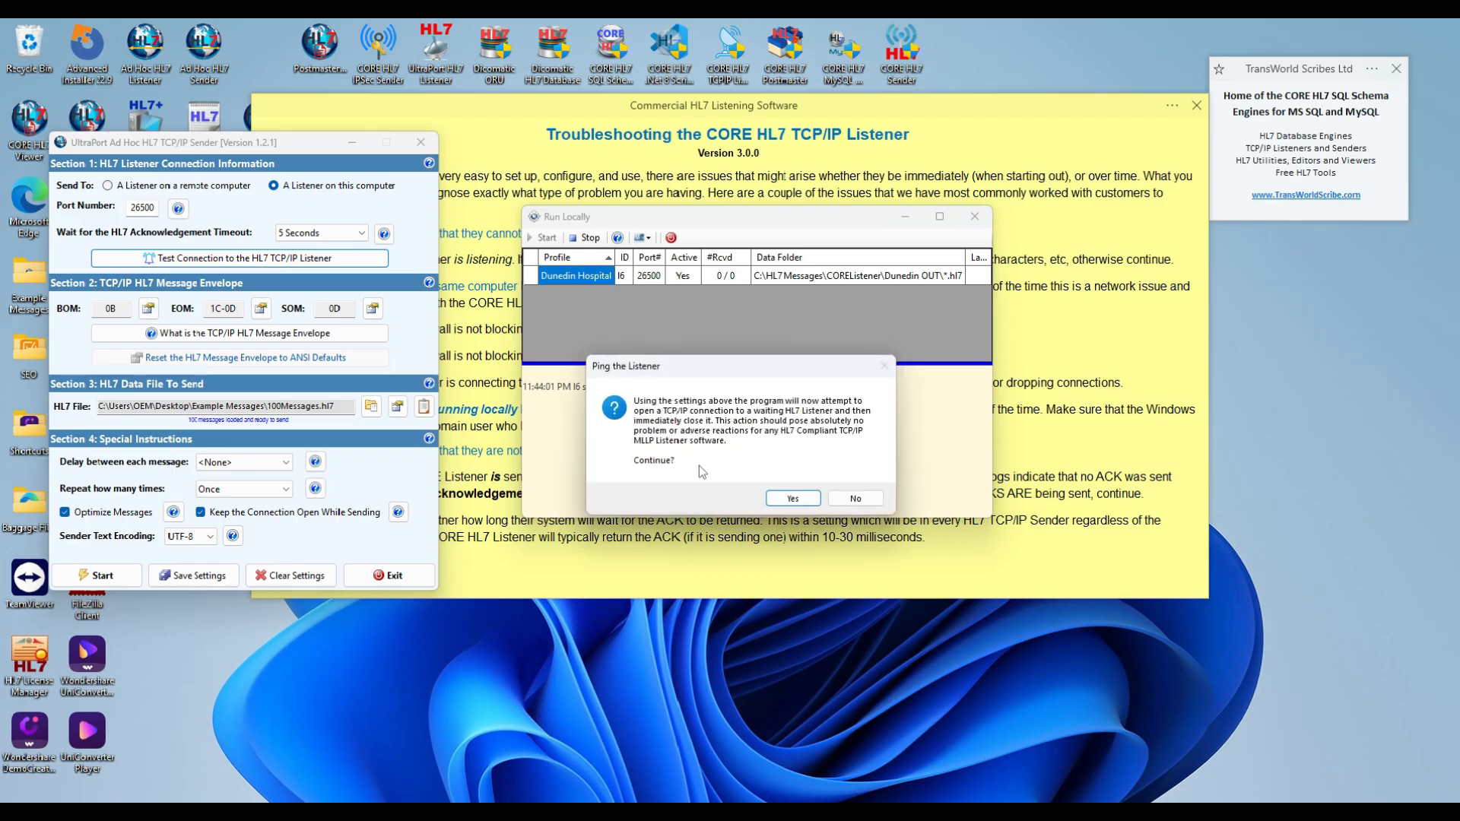
pyautogui.click(792, 498)
pyautogui.click(851, 476)
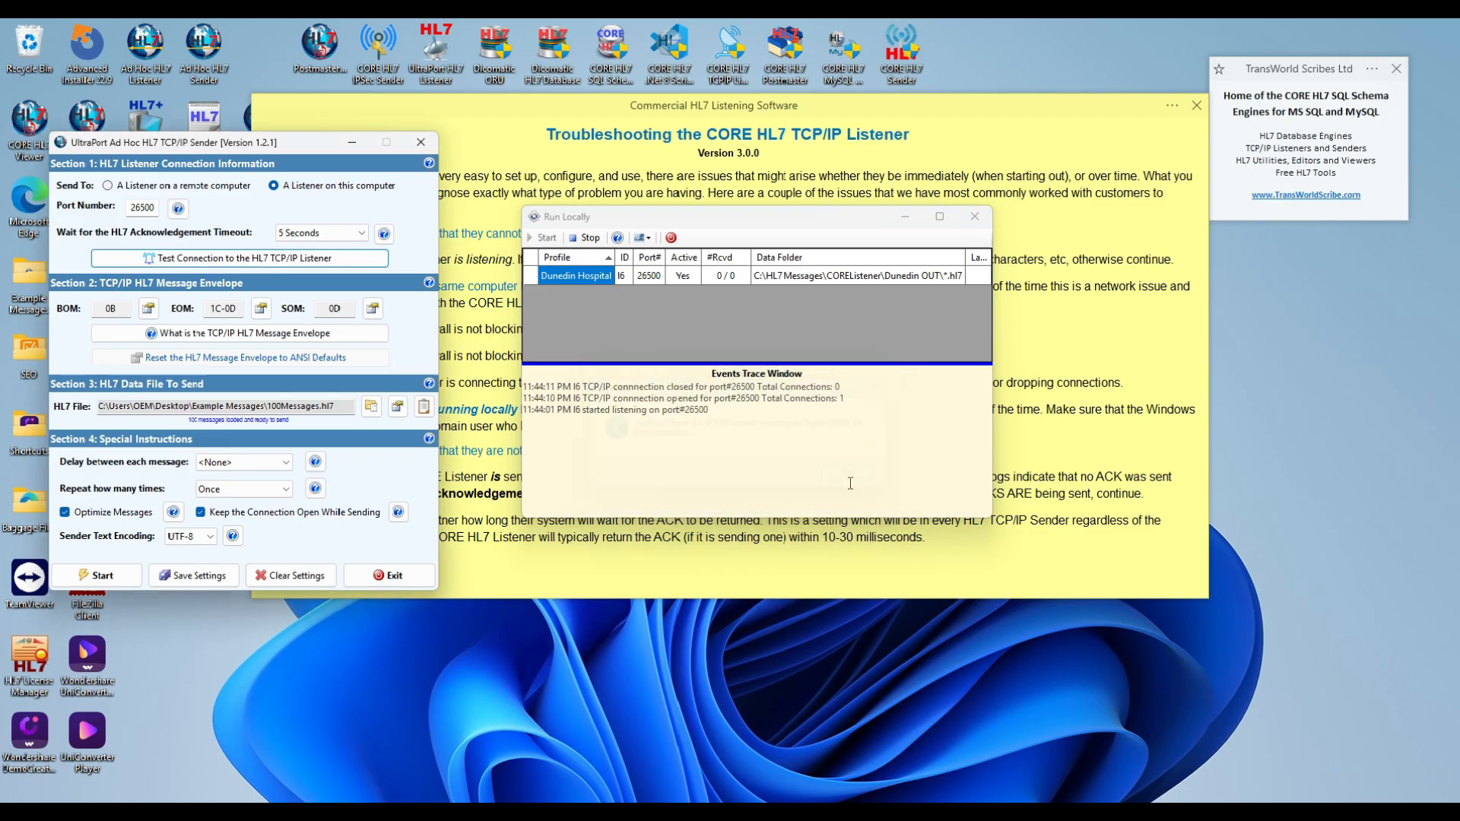
# Stop and close the local Dunedin Hospital run, and start its private Windows service again
pyautogui.click(591, 238)
pyautogui.click(671, 239)
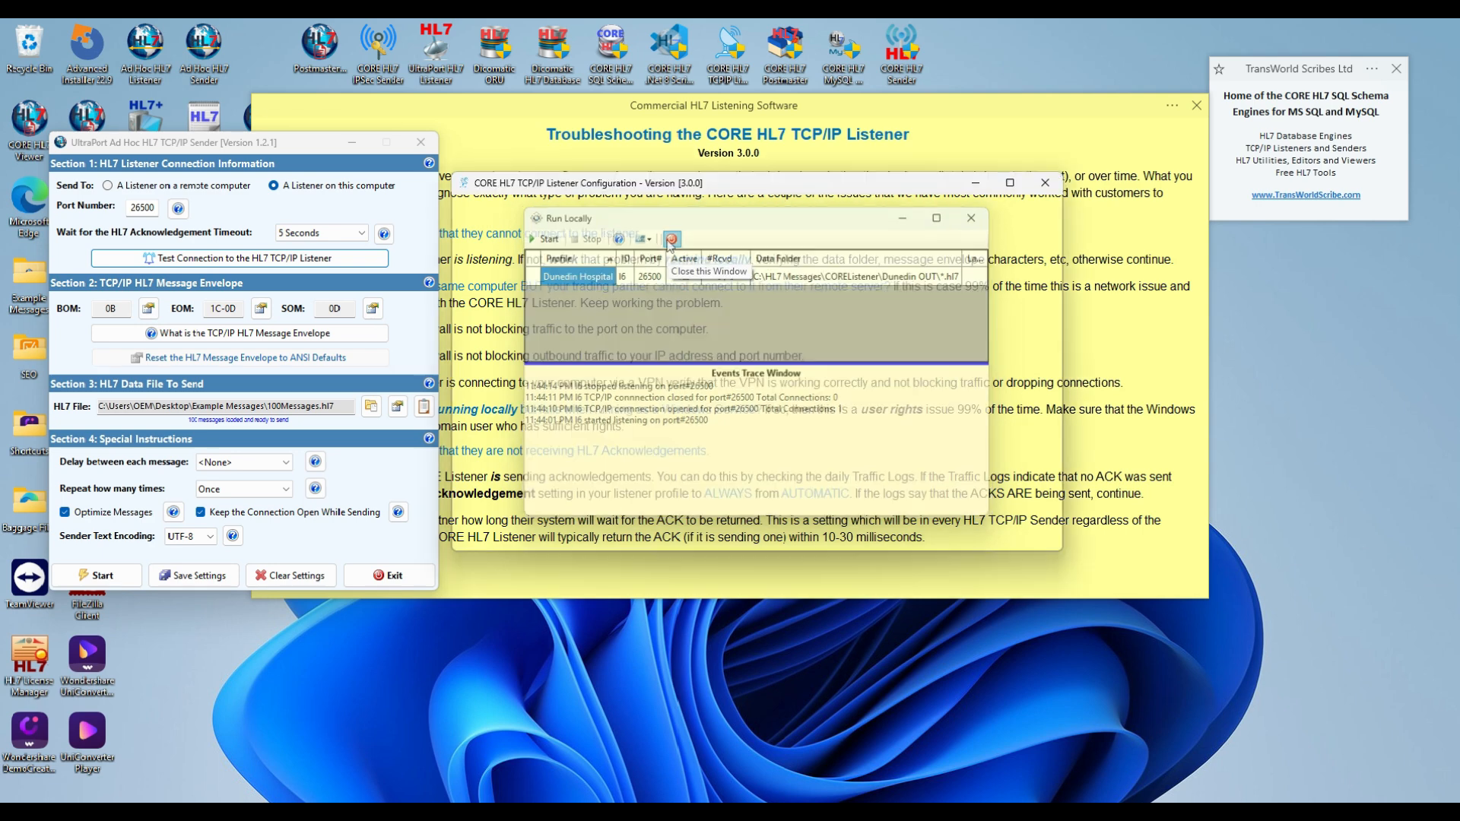
pyautogui.click(783, 256)
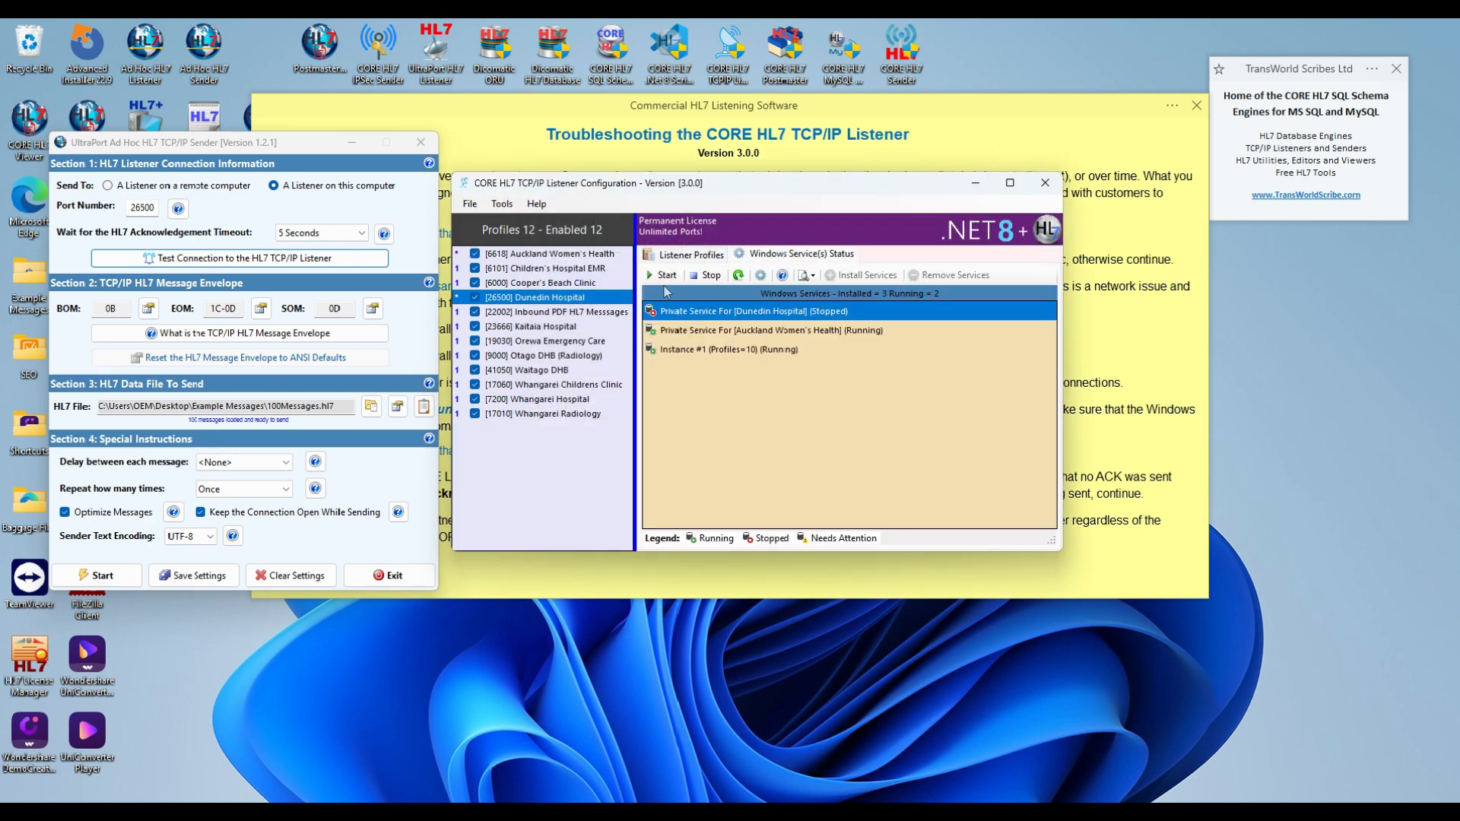
pyautogui.rightClick(670, 305)
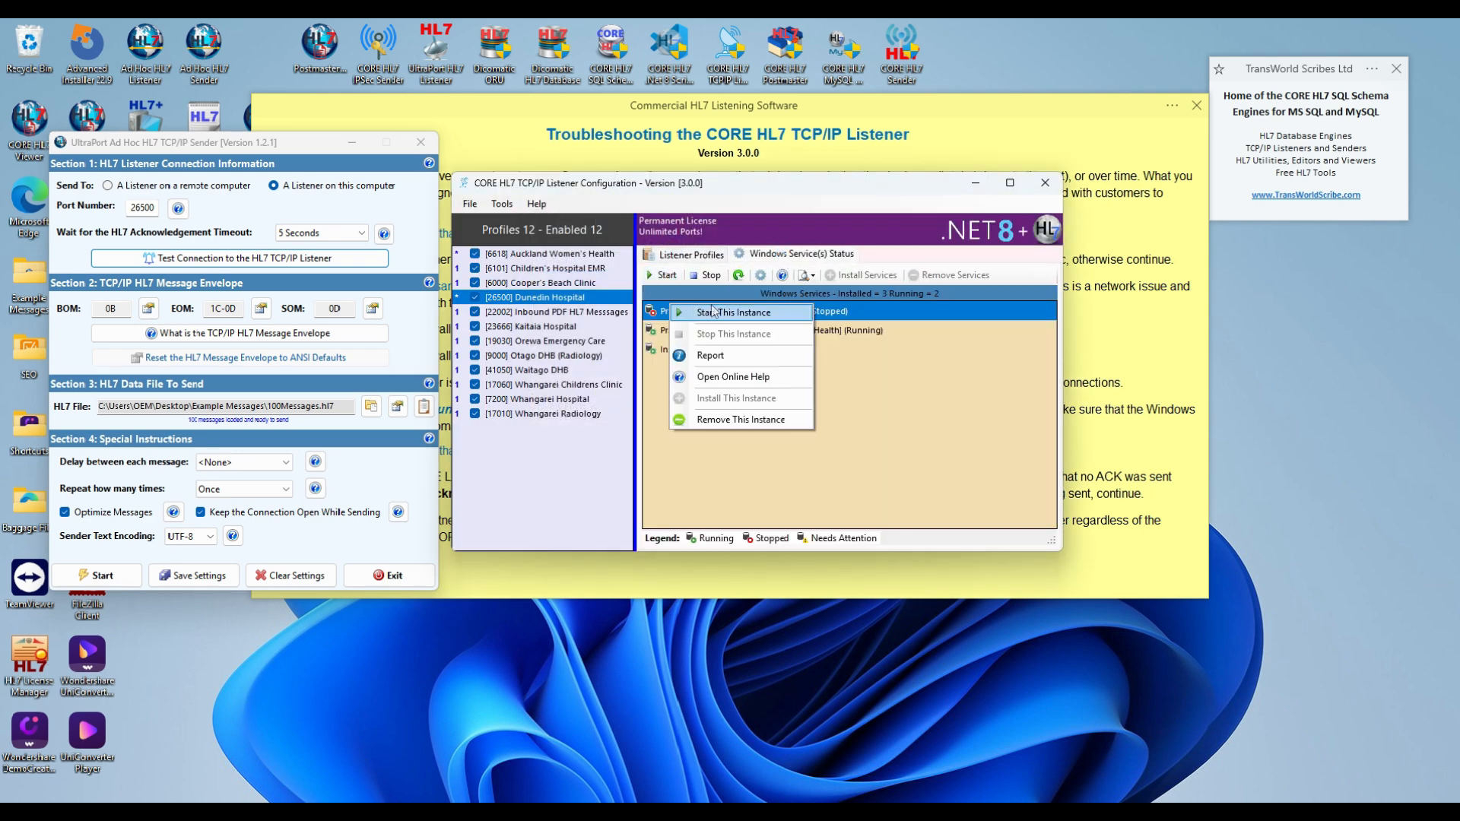
pyautogui.click(713, 312)
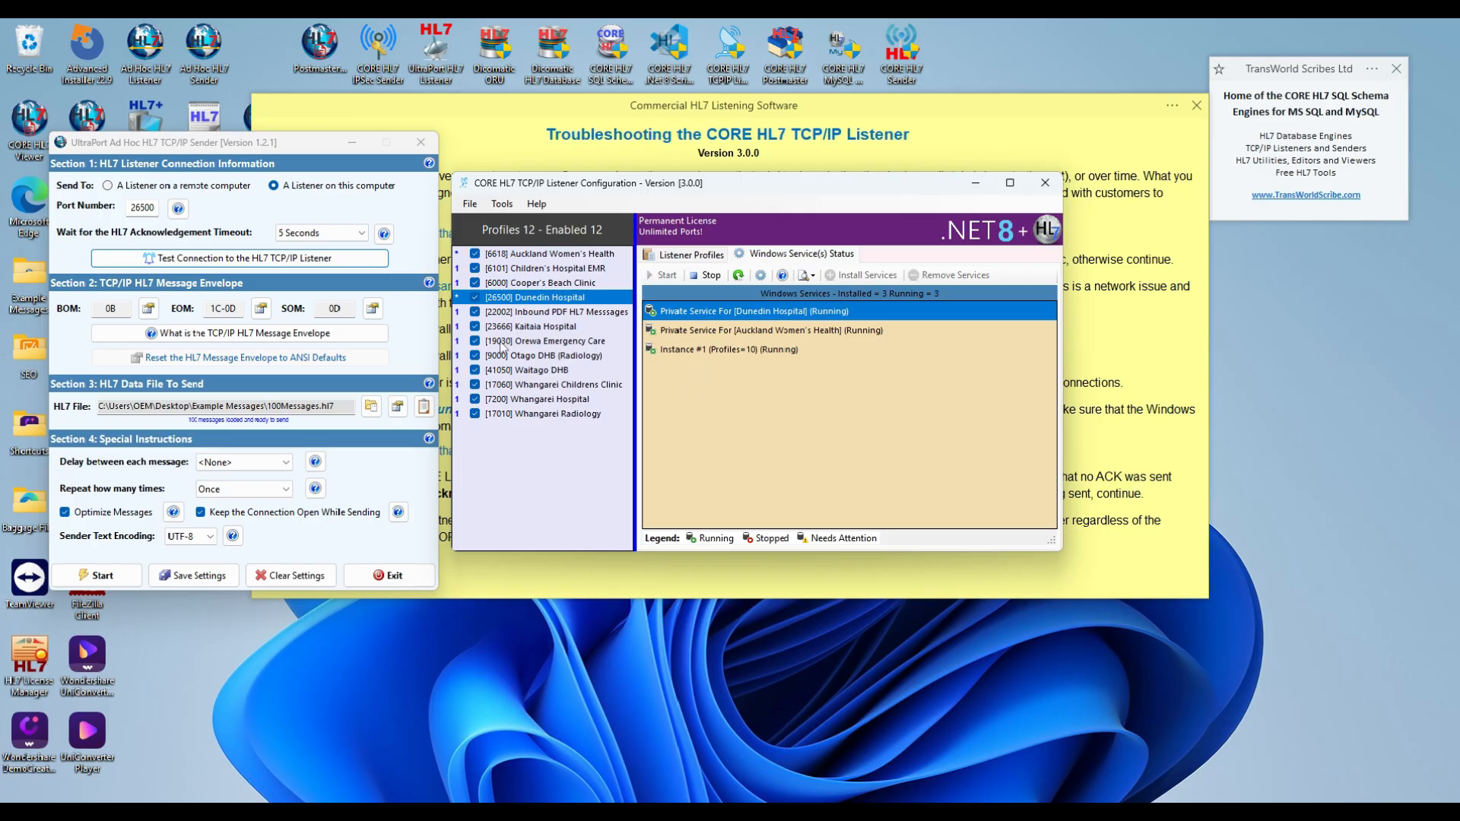
# Open the Dunedin Hospital private service report, examine the service logon account, and return to the profile's data folder details
pyautogui.rightClick(695, 319)
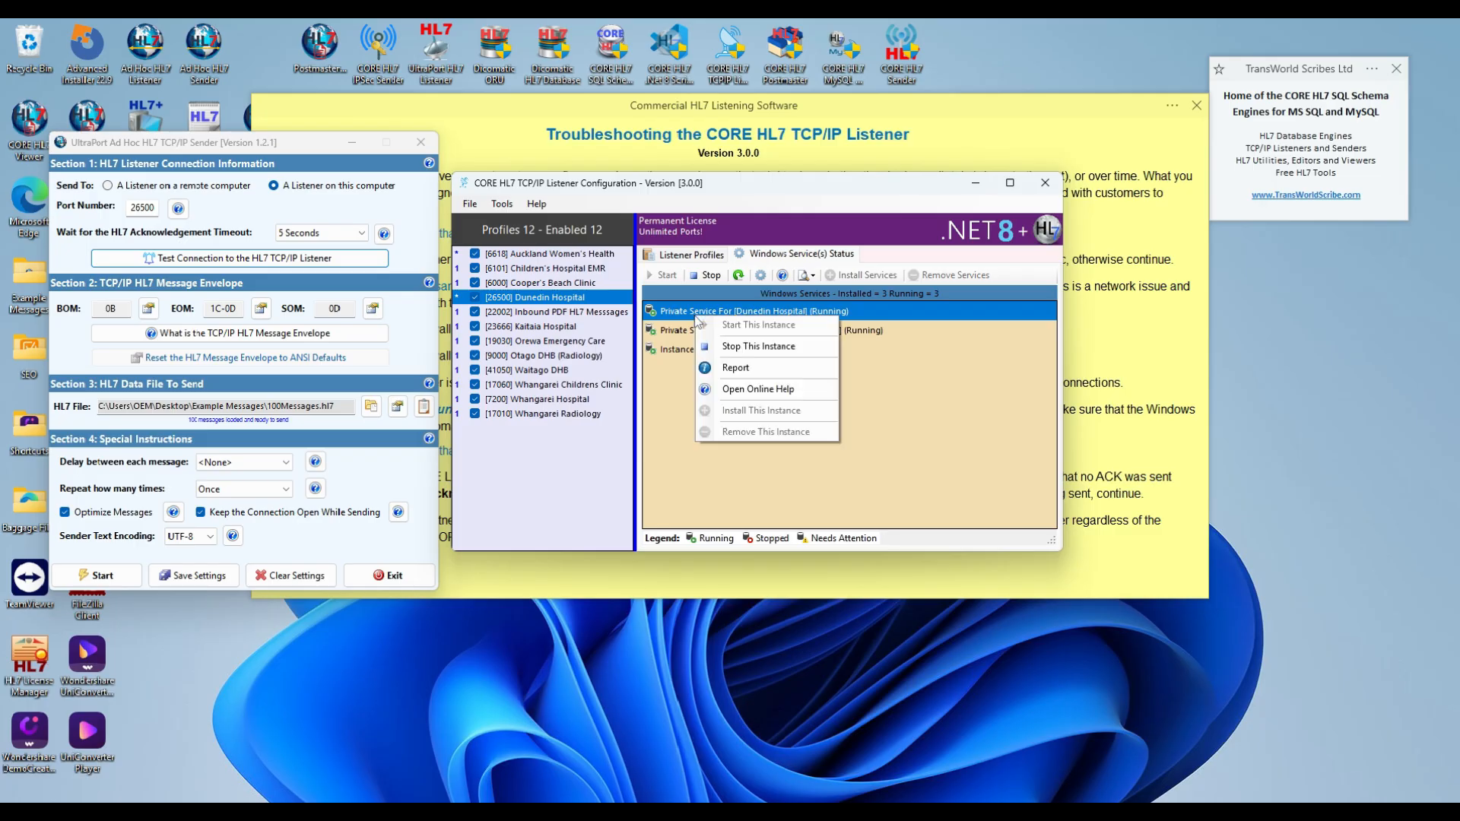
pyautogui.click(730, 365)
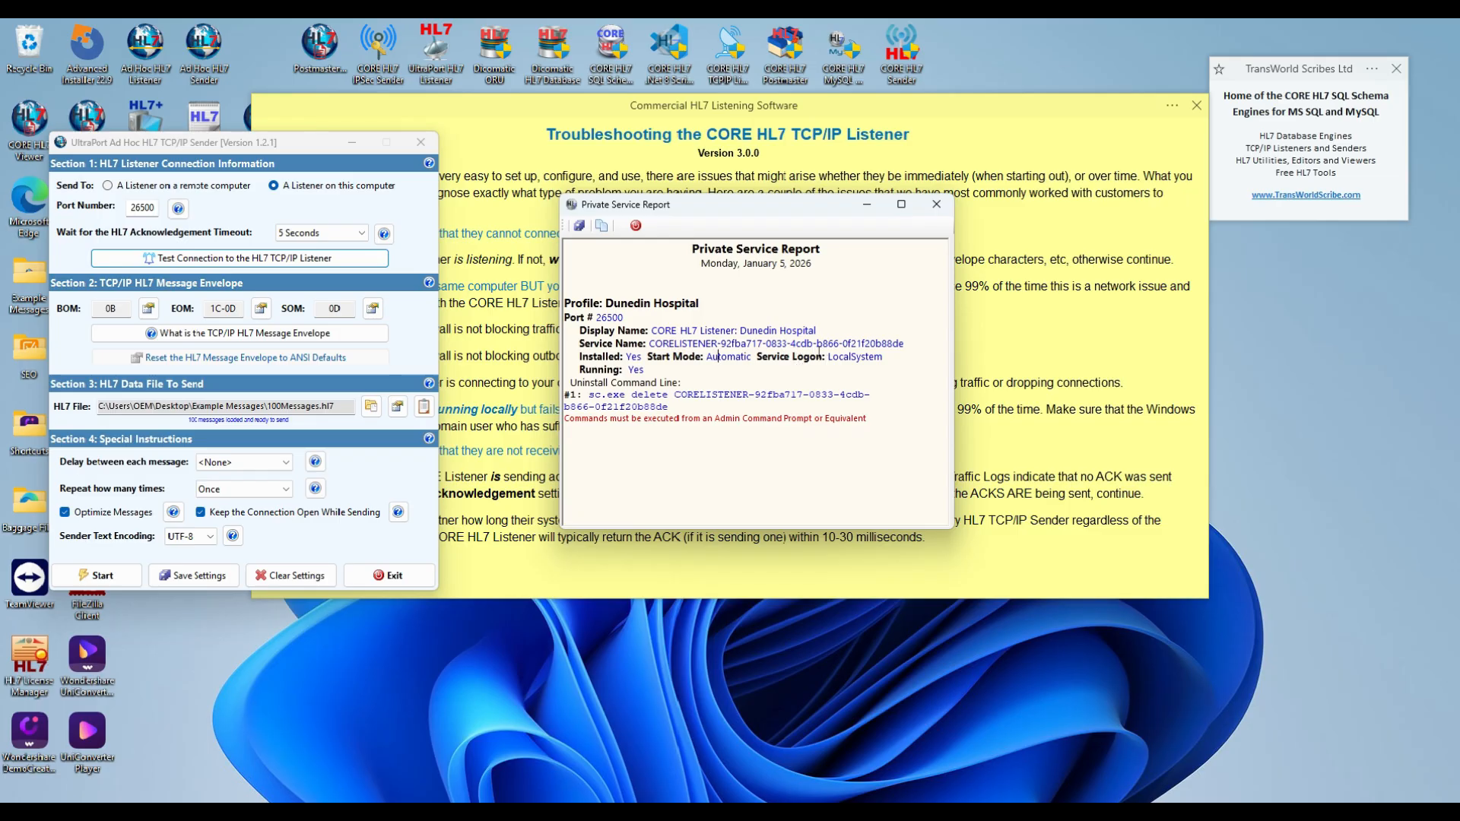
pyautogui.moveTo(829, 356); pyautogui.dragTo(884, 358)
pyautogui.click(636, 226)
pyautogui.click(689, 254)
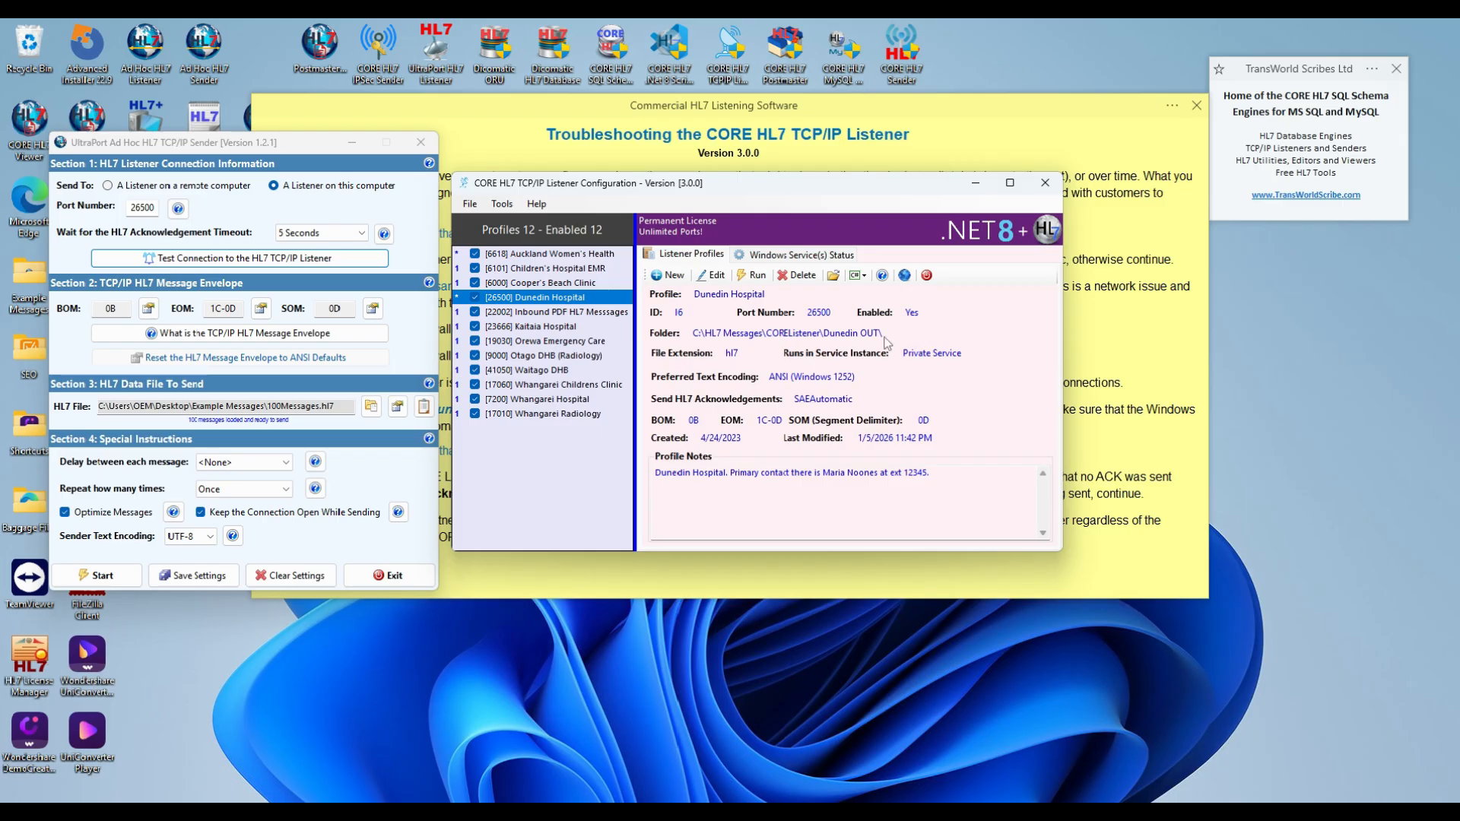
# Open the Windows Services console and show the properties of the CORE HL7 Listener: Dunedin Hospital service
pyautogui.click(804, 260)
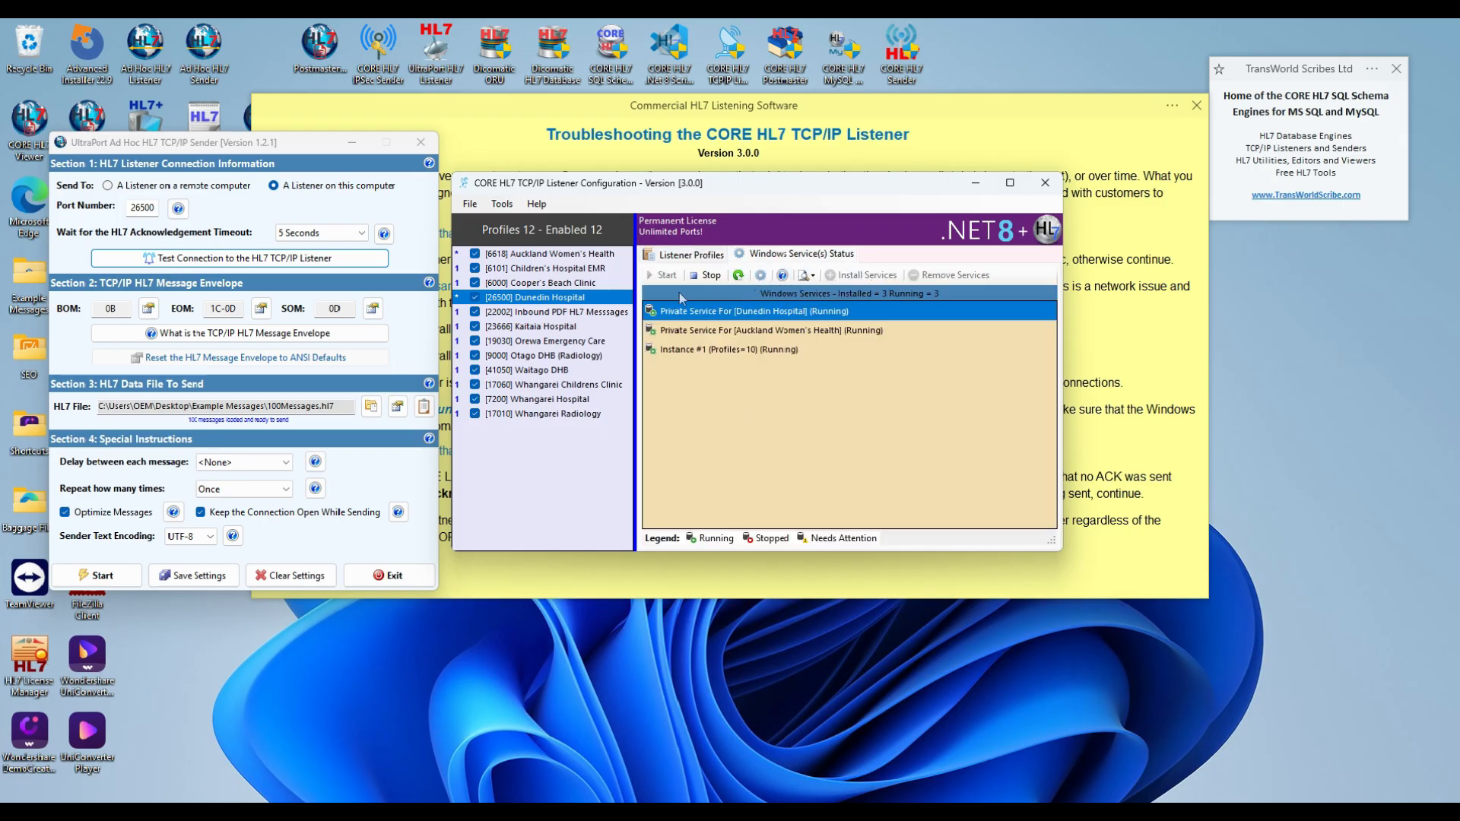
pyautogui.click(760, 276)
pyautogui.scroll(-10, 474, 310)
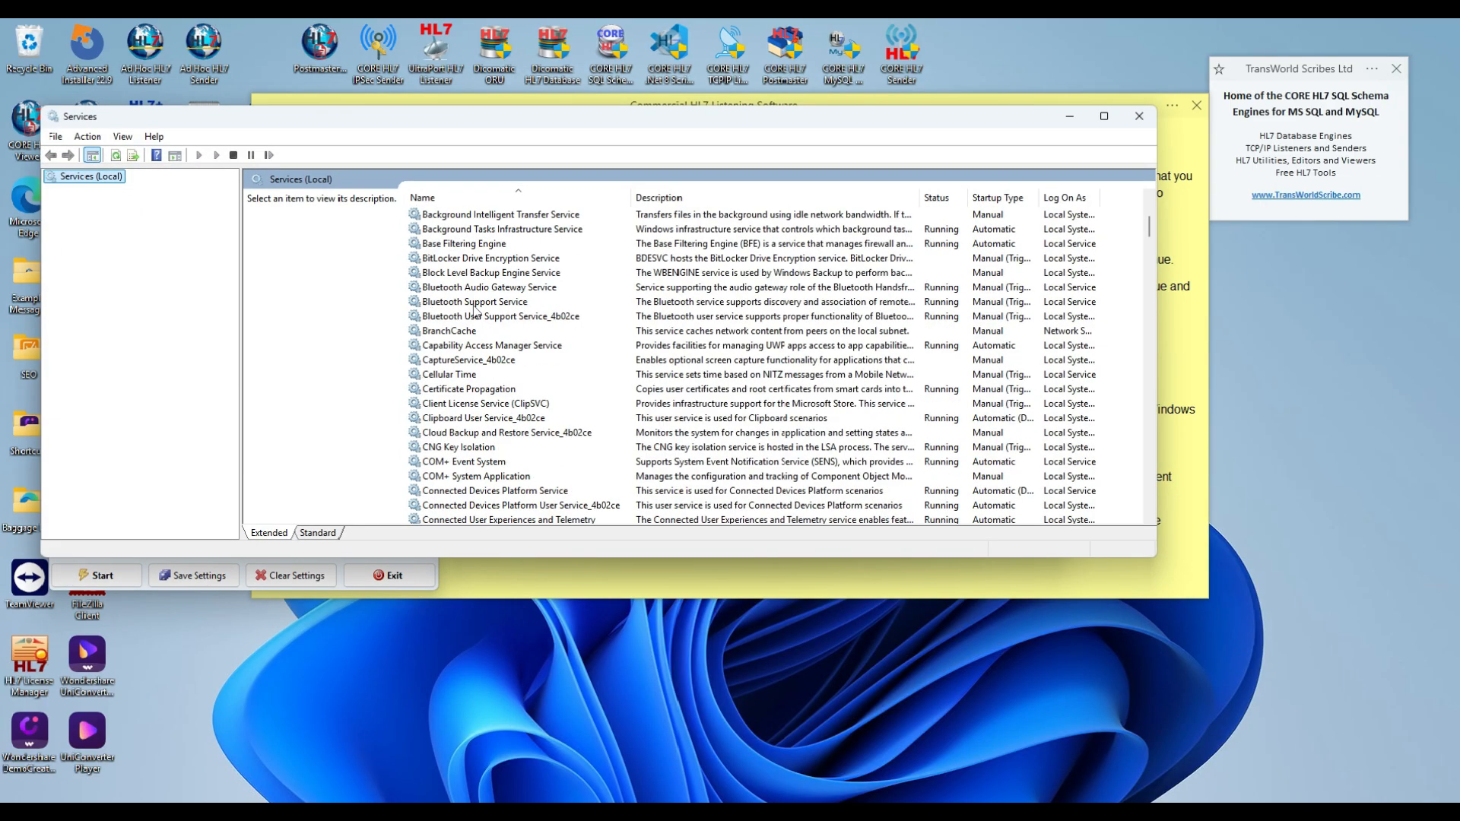
pyautogui.click(491, 360)
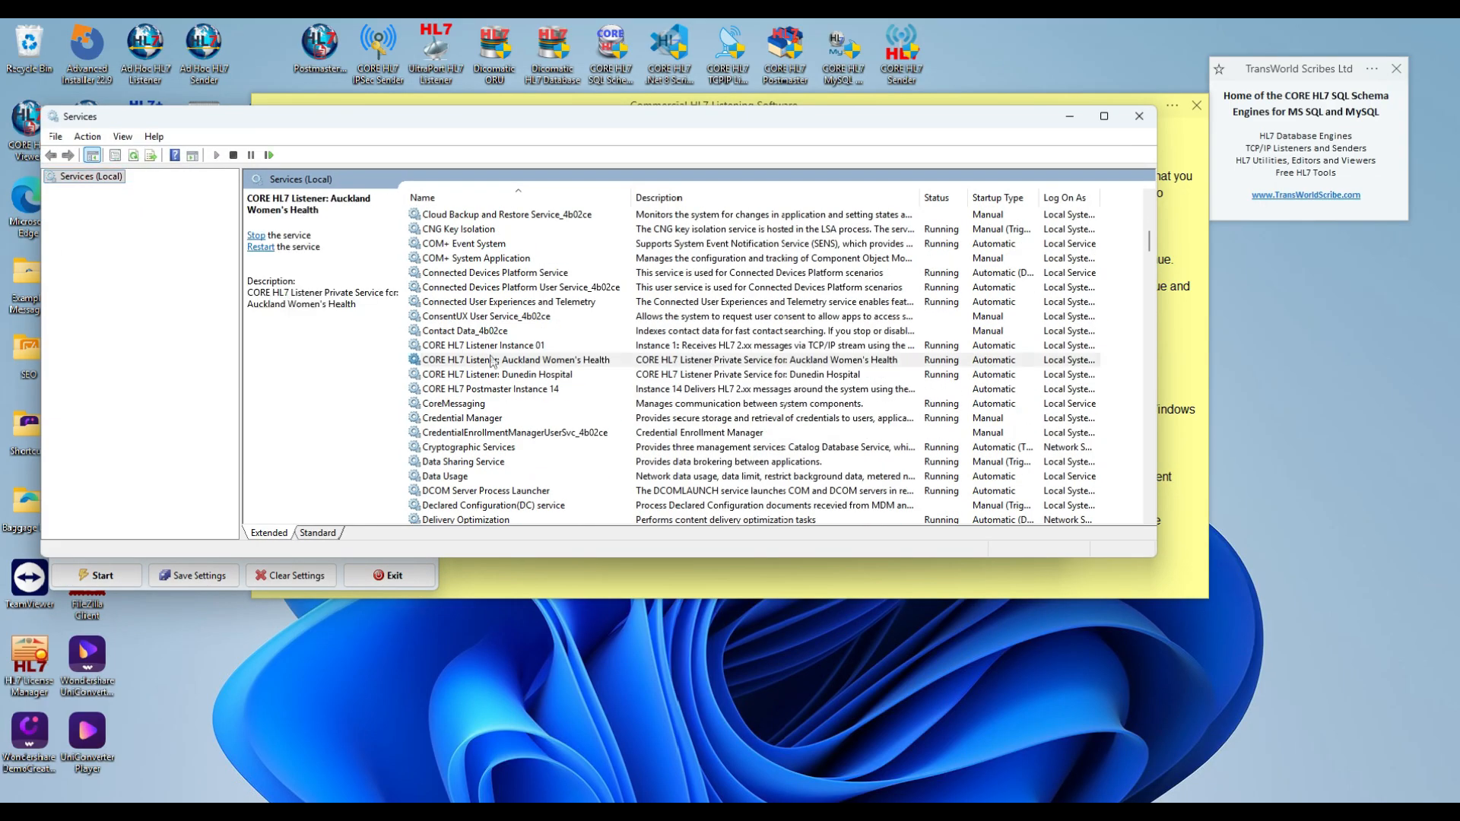
pyautogui.click(495, 376)
pyautogui.rightClick(495, 381)
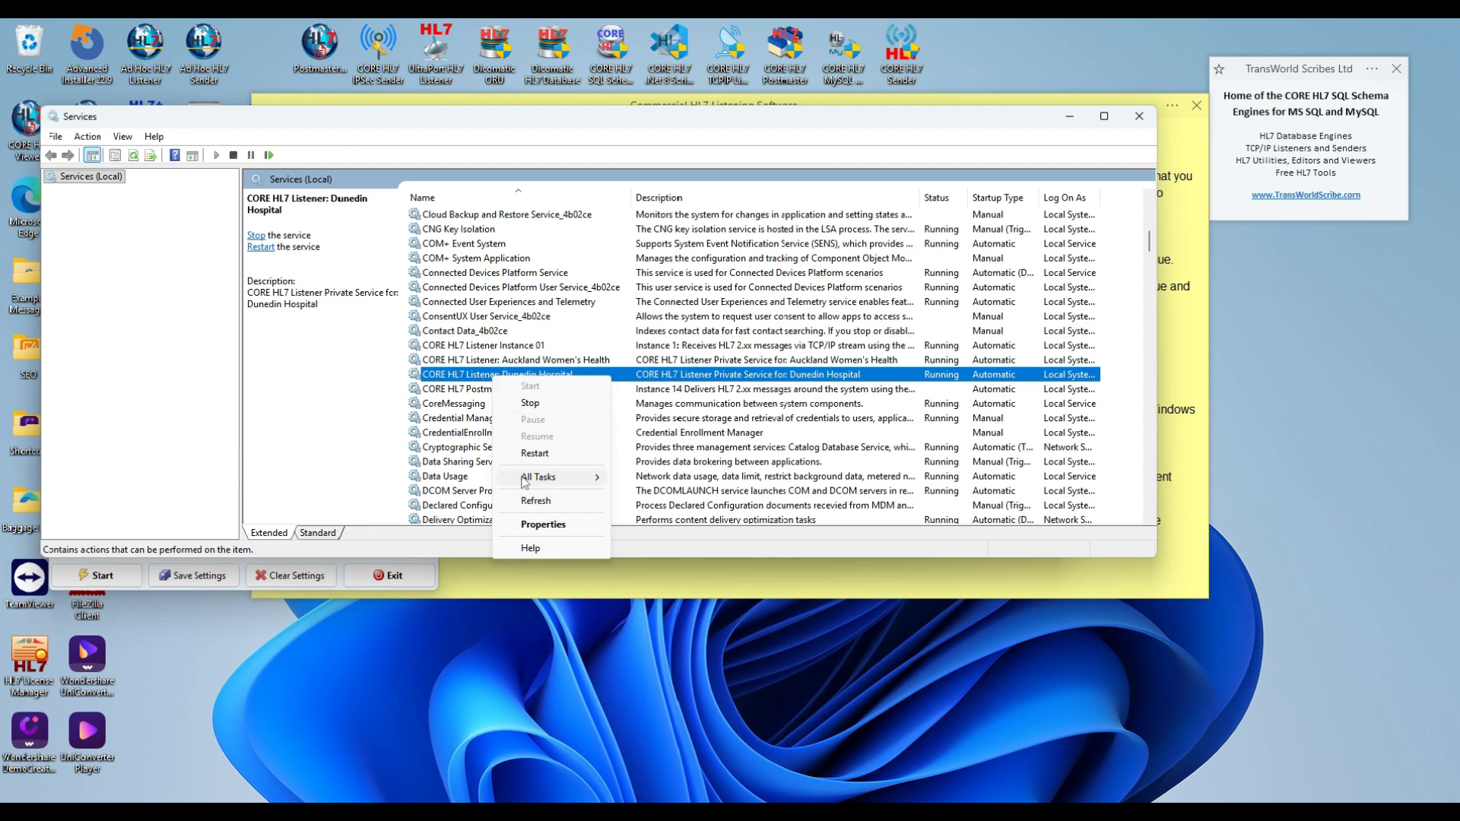
pyautogui.click(541, 532)
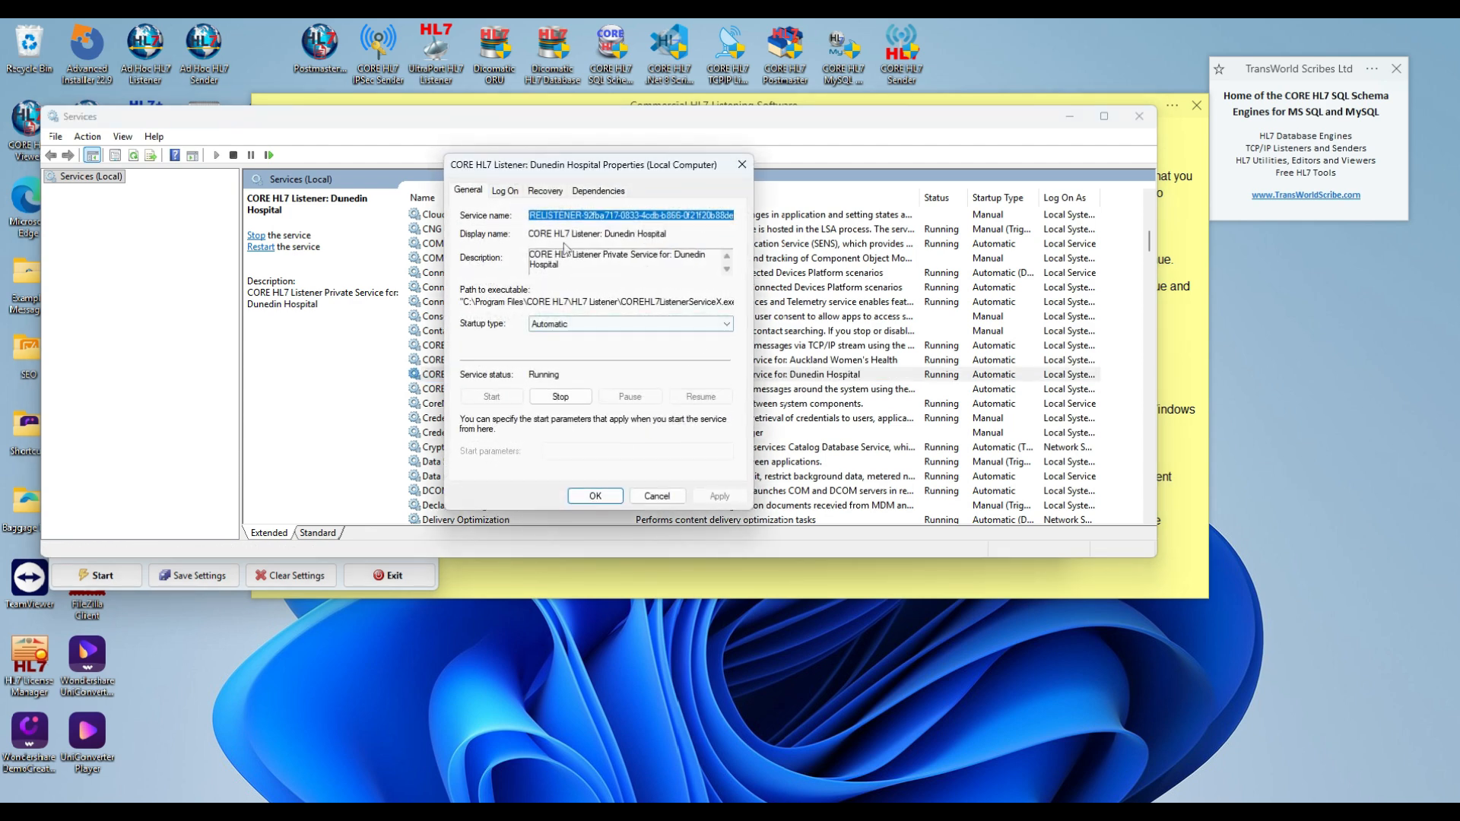
# Examine the Dunedin Hospital service's log-on options, including the specific-account choice, and close the Services console without saving changes
pyautogui.click(506, 195)
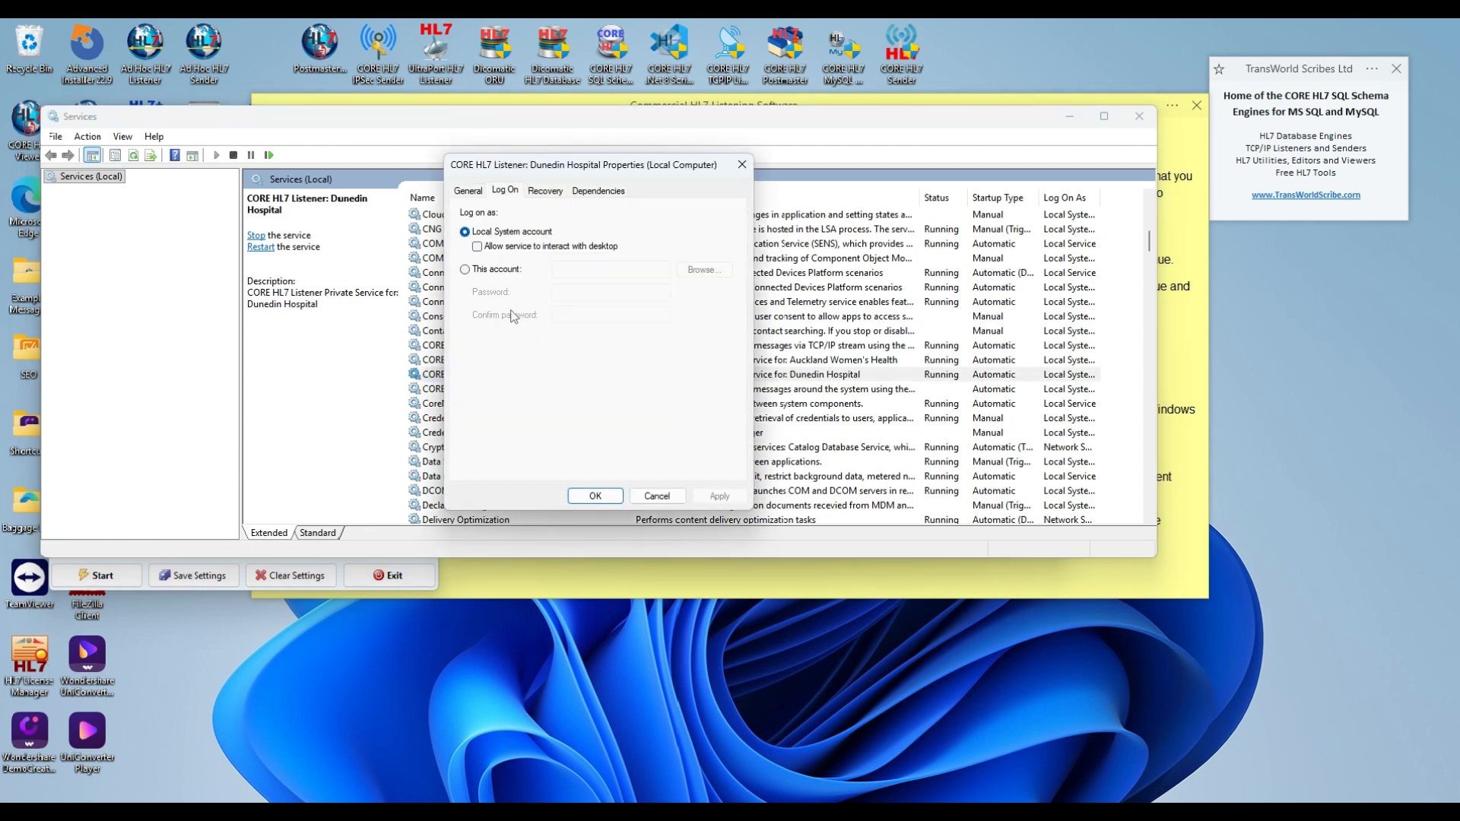
pyautogui.click(464, 269)
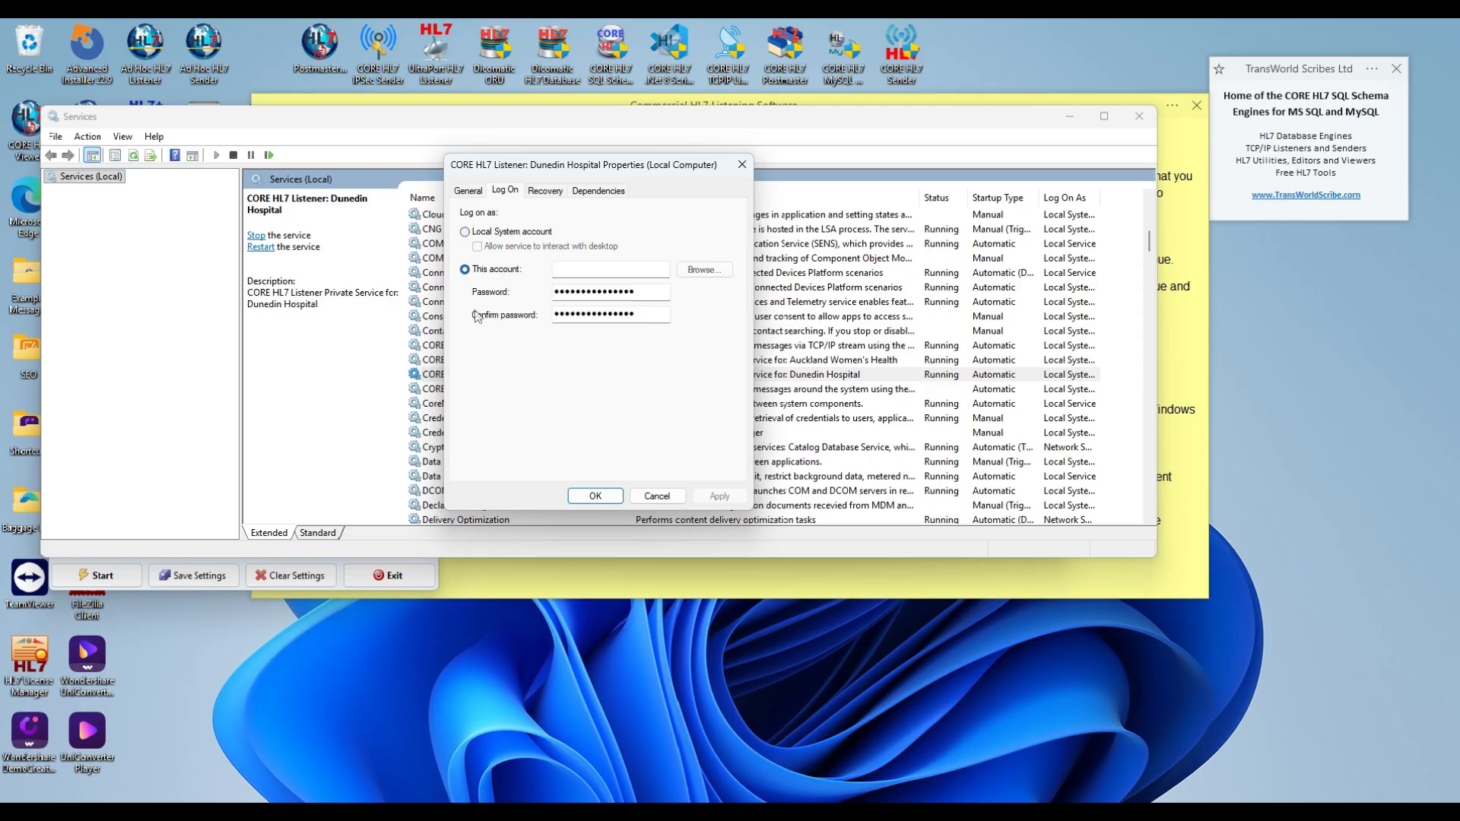
pyautogui.click(656, 496)
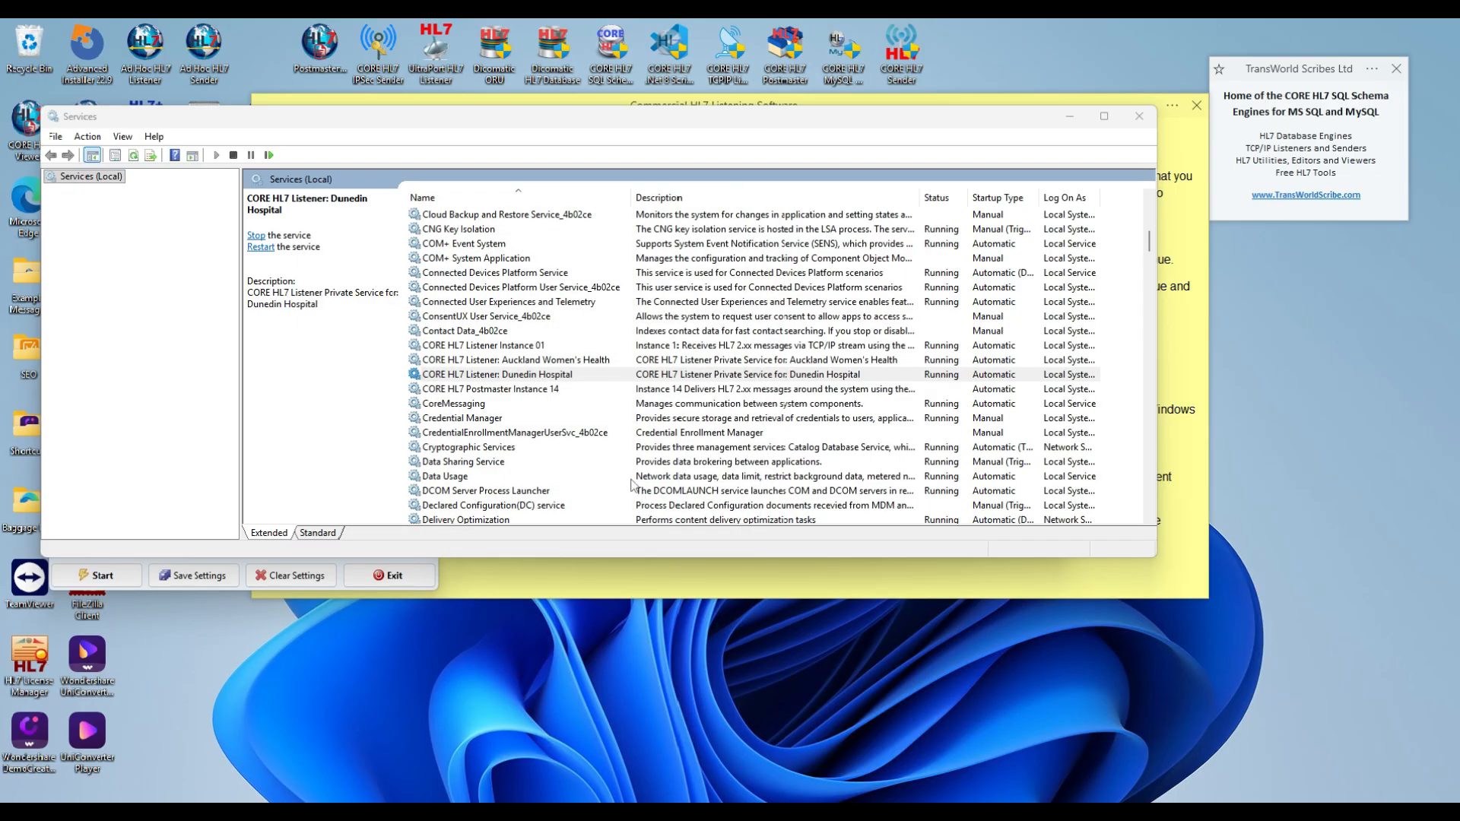
pyautogui.click(1137, 119)
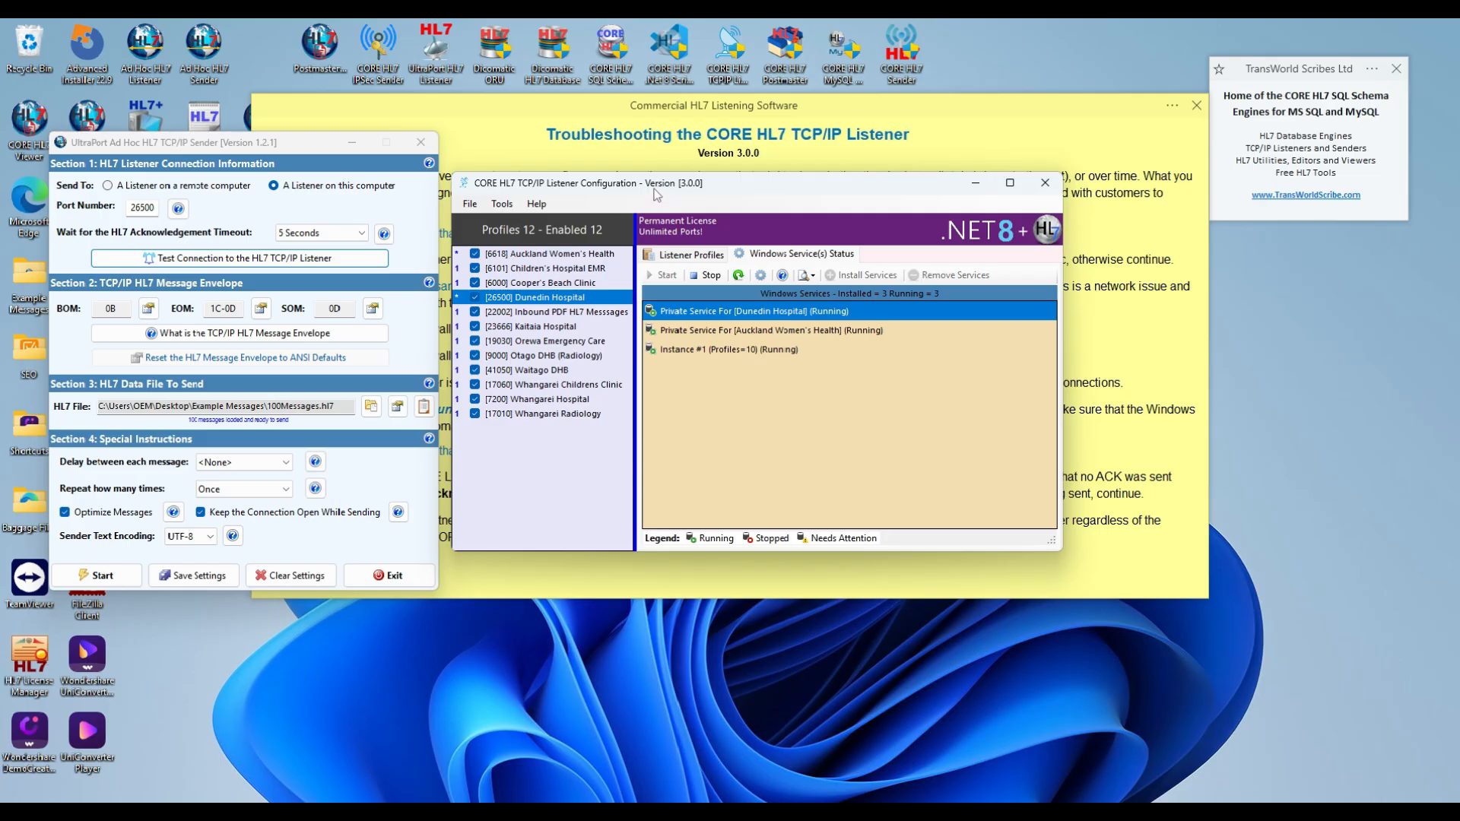
# Review the troubleshooting note's point about listeners that run locally but fail as a Windows service
pyautogui.click(587, 106)
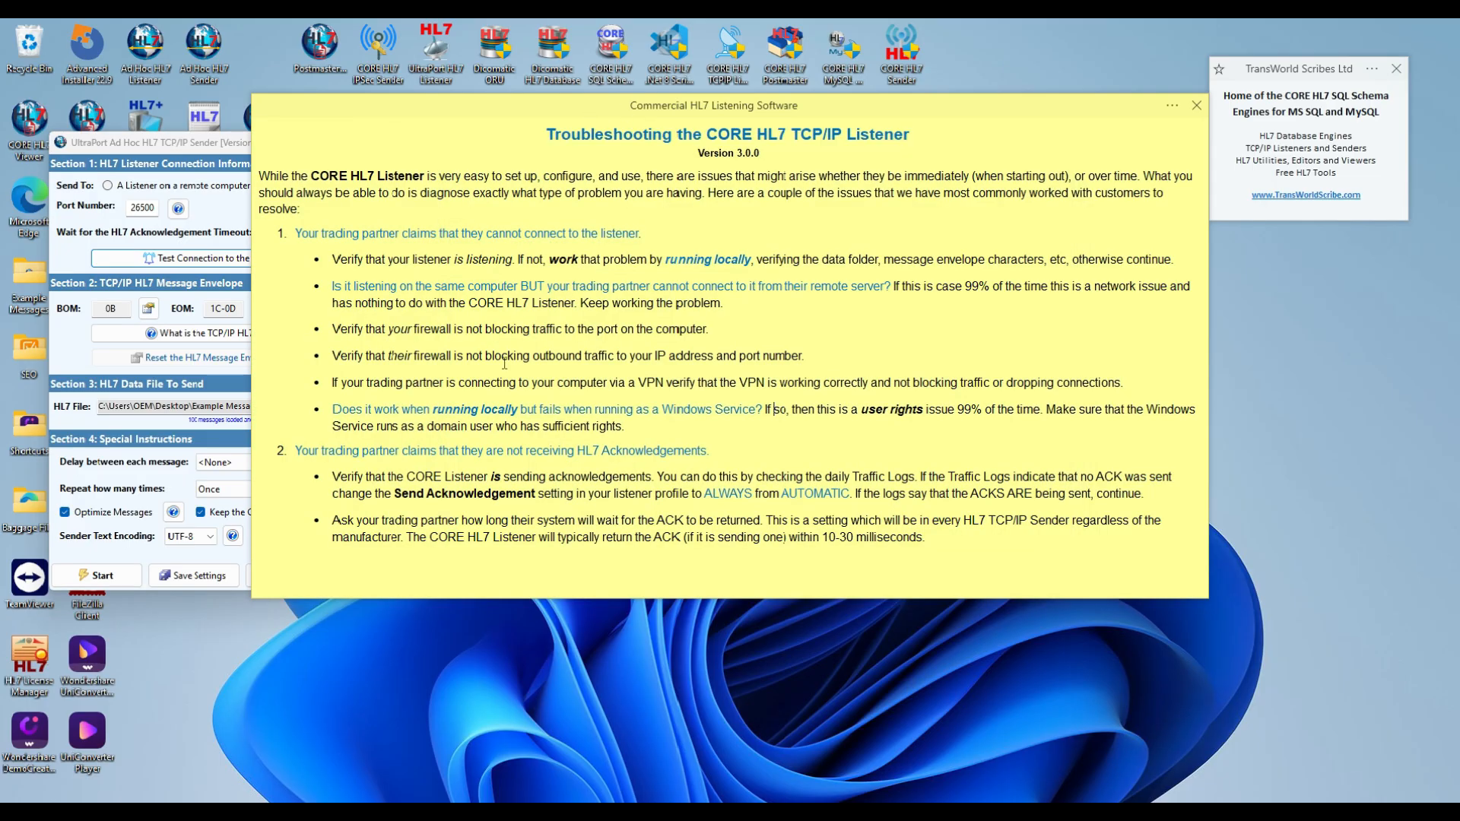
pyautogui.click(592, 414)
pyautogui.click(124, 145)
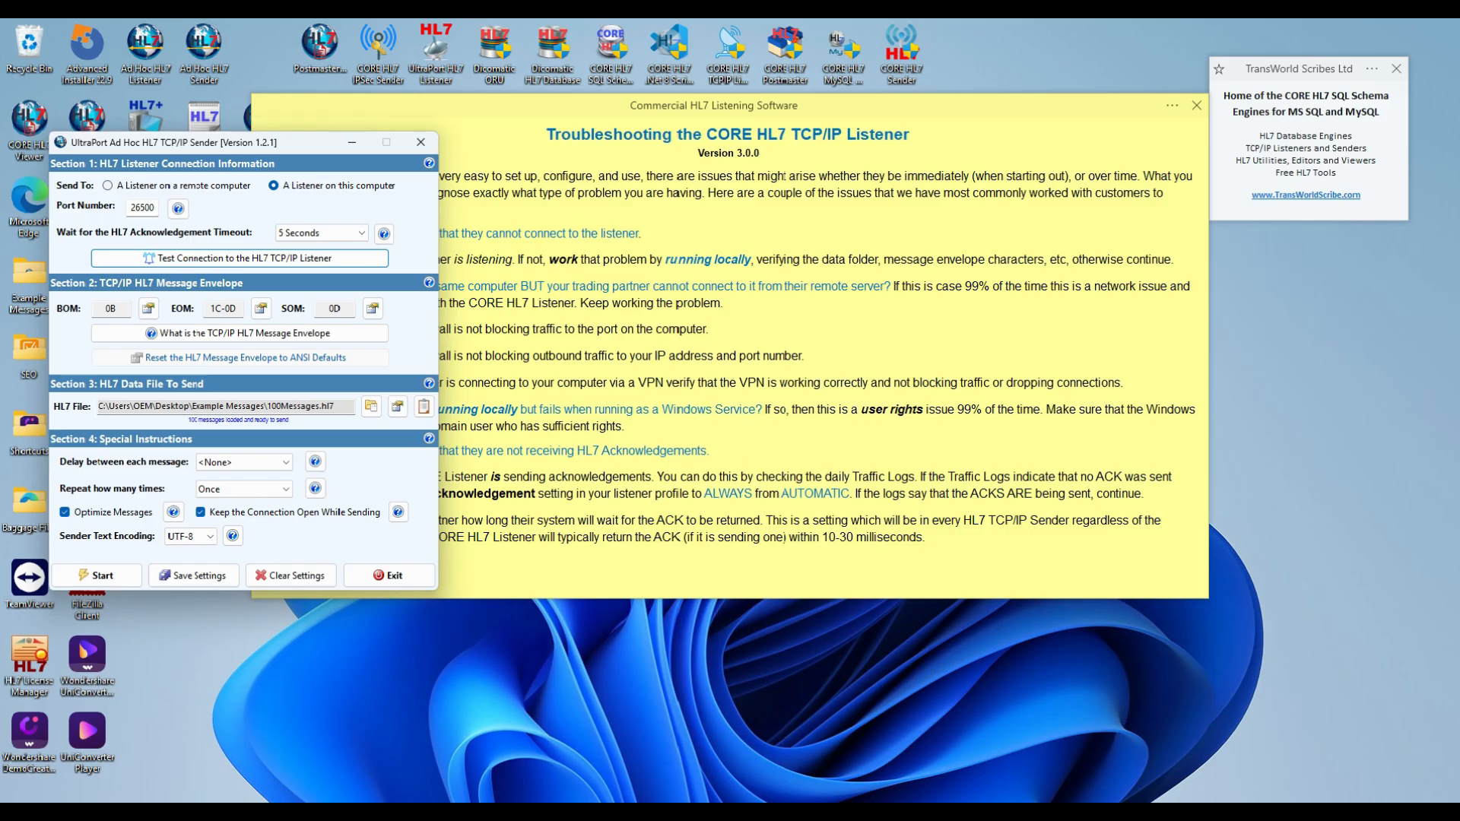
# Return to the CORE HL7 Listener configuration, check the Dunedin Hospital profile details, and stop all installed listener services
pyautogui.click(1159, 814)
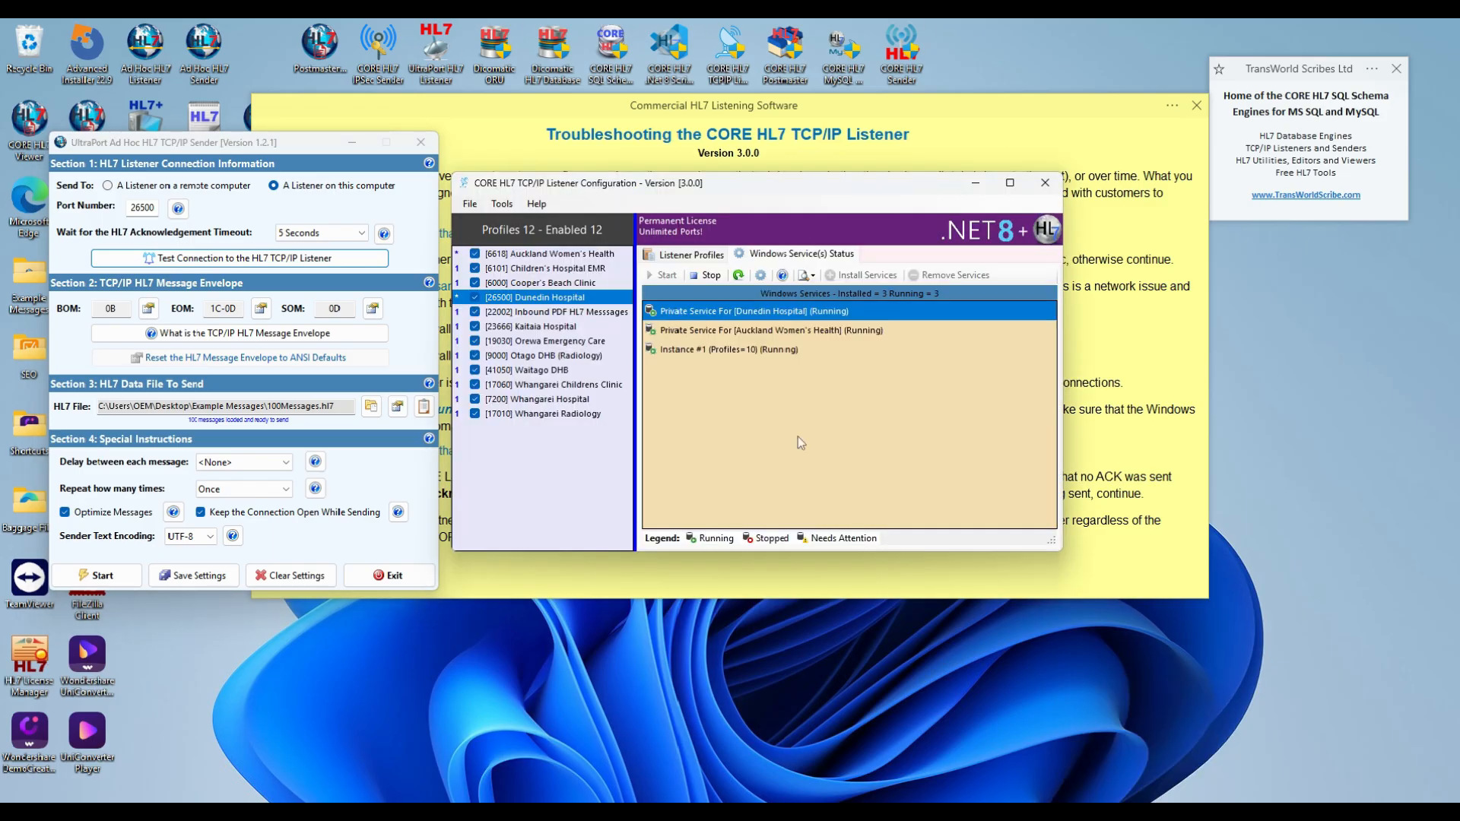
pyautogui.click(689, 254)
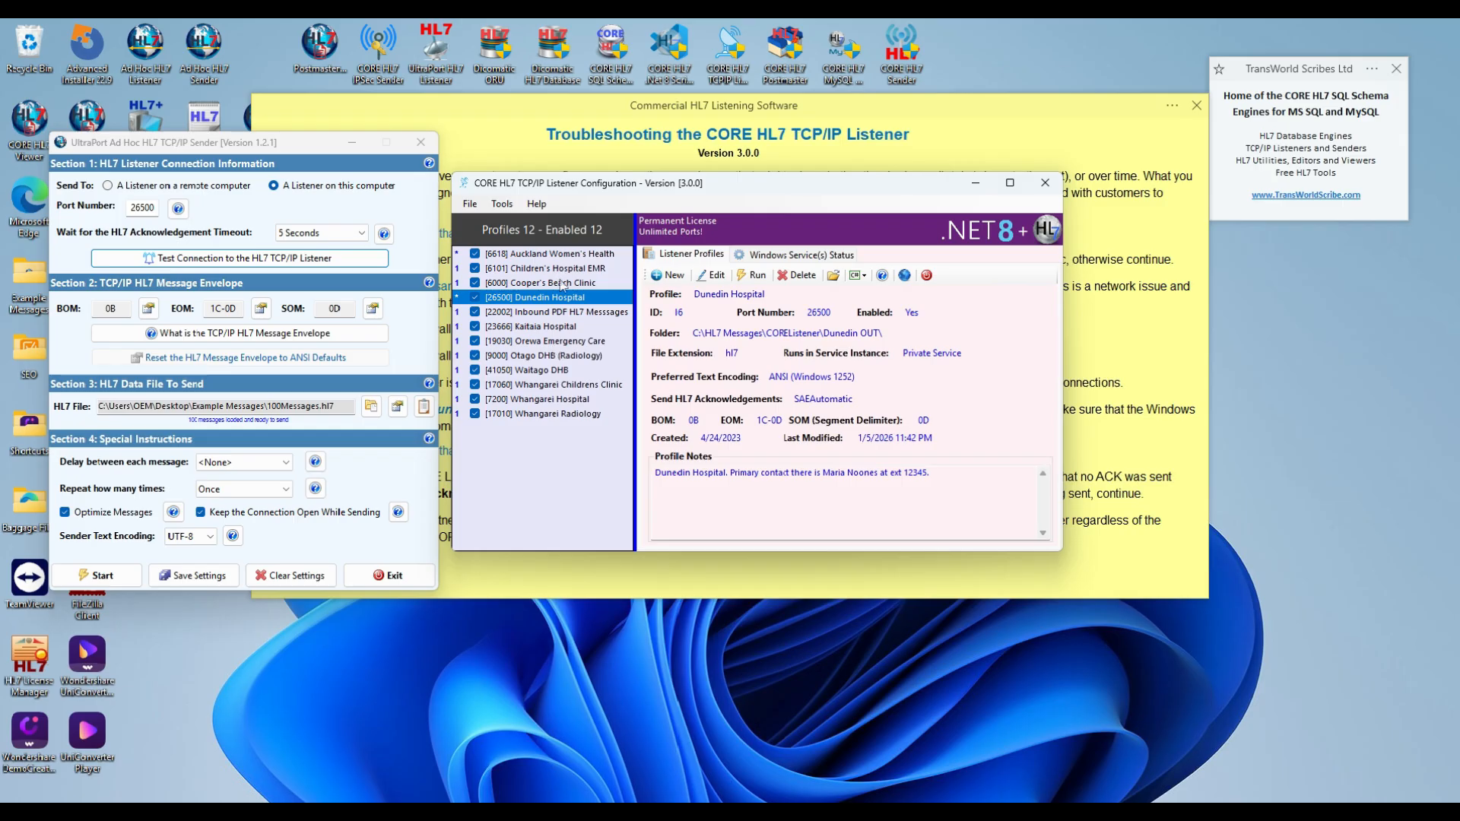
pyautogui.click(766, 255)
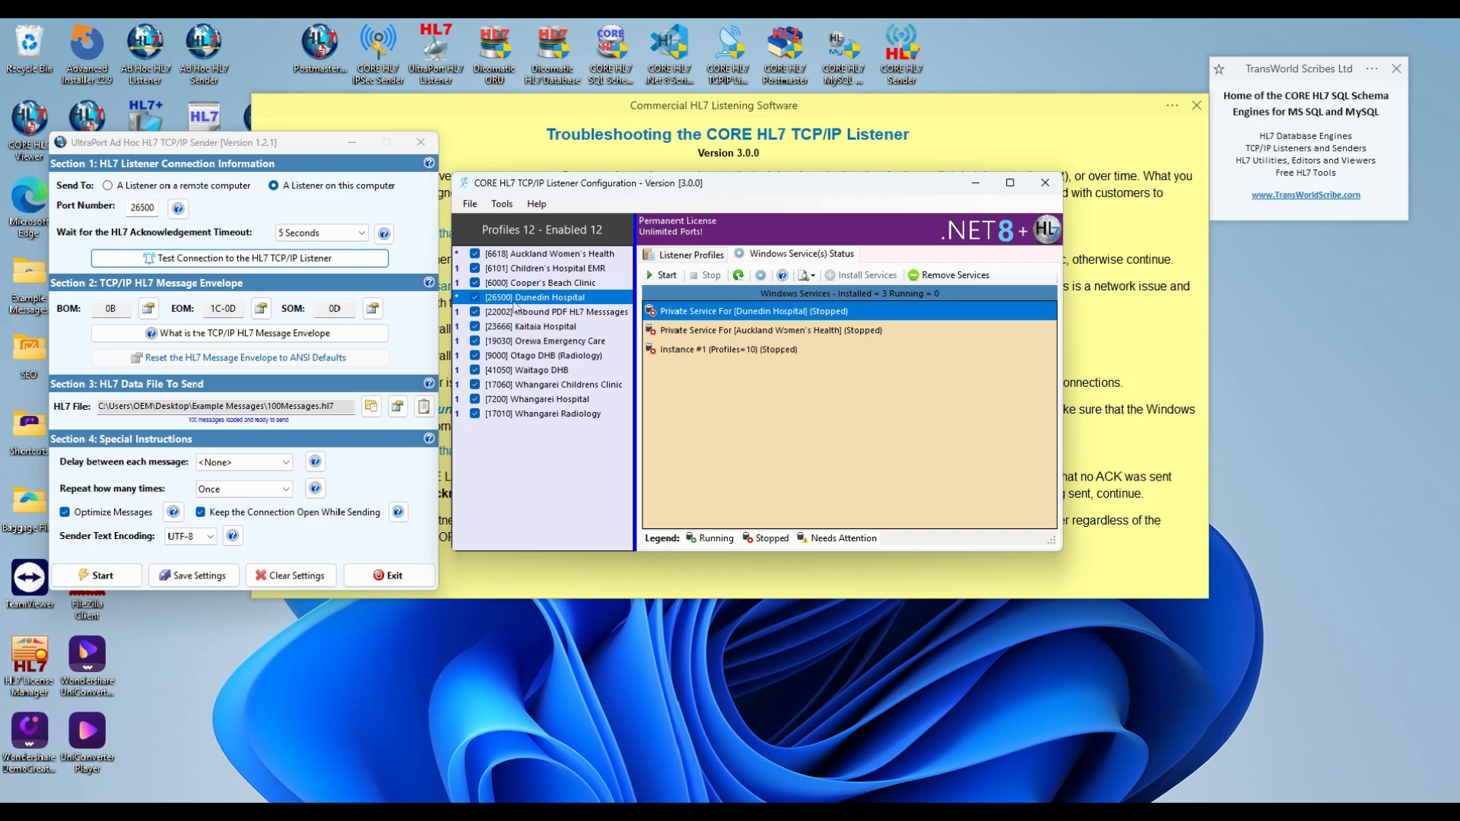
# Try to reassign the Dunedin Hospital profile to Service Instance 1 and cancel the profile edit
pyautogui.doubleClick(515, 300)
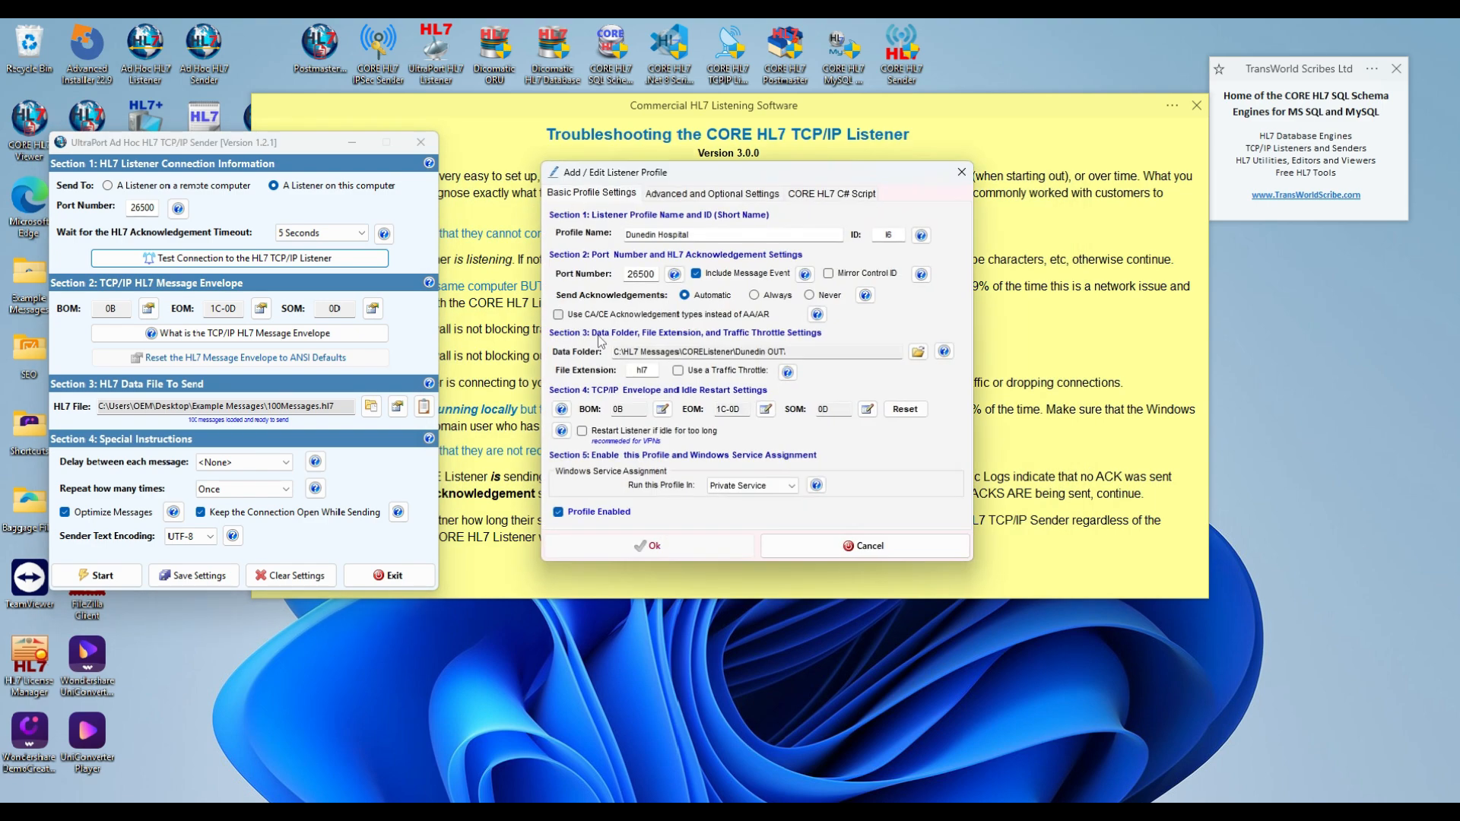
pyautogui.click(734, 487)
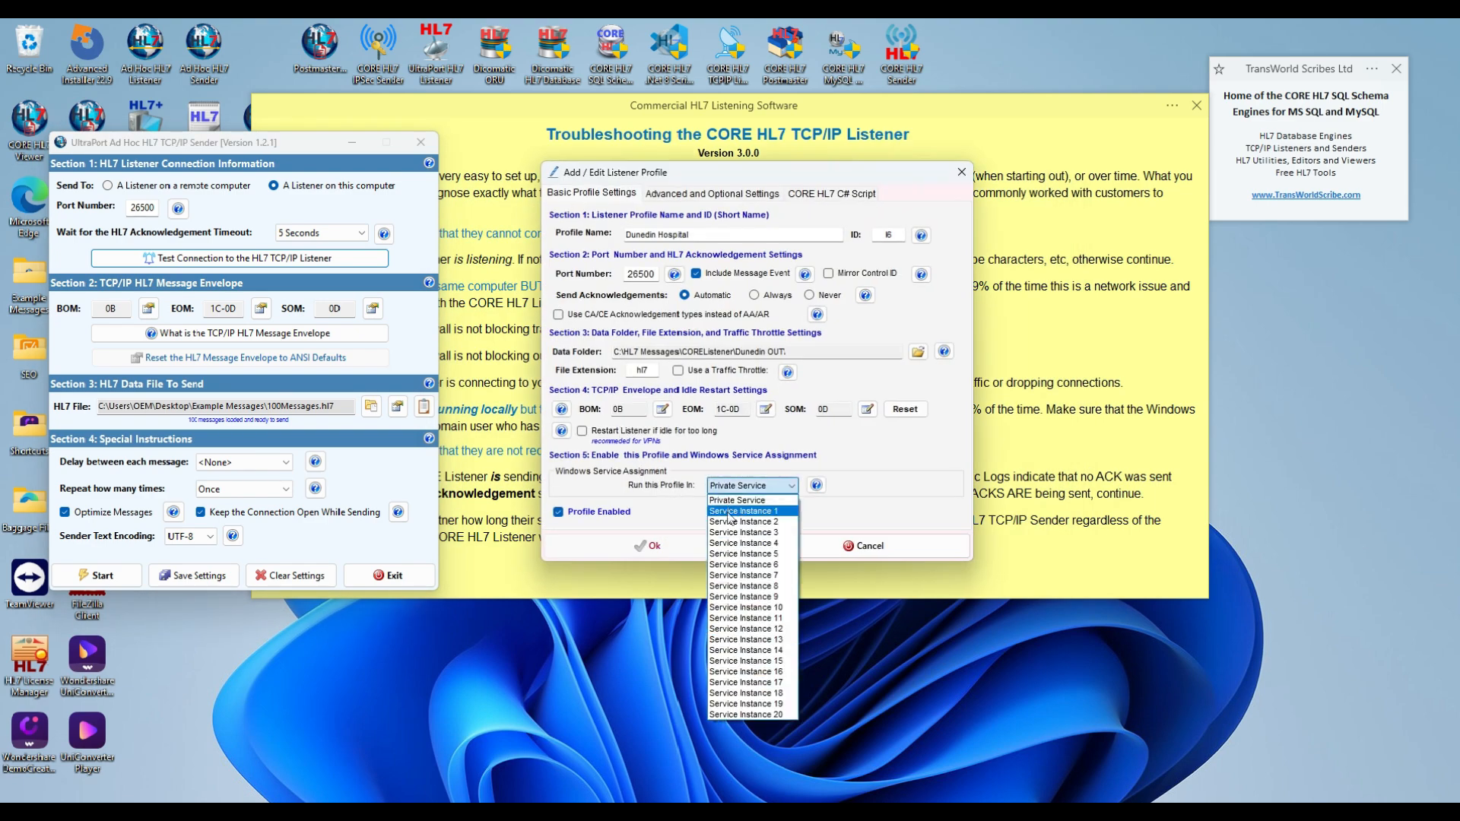
pyautogui.click(730, 512)
pyautogui.click(686, 549)
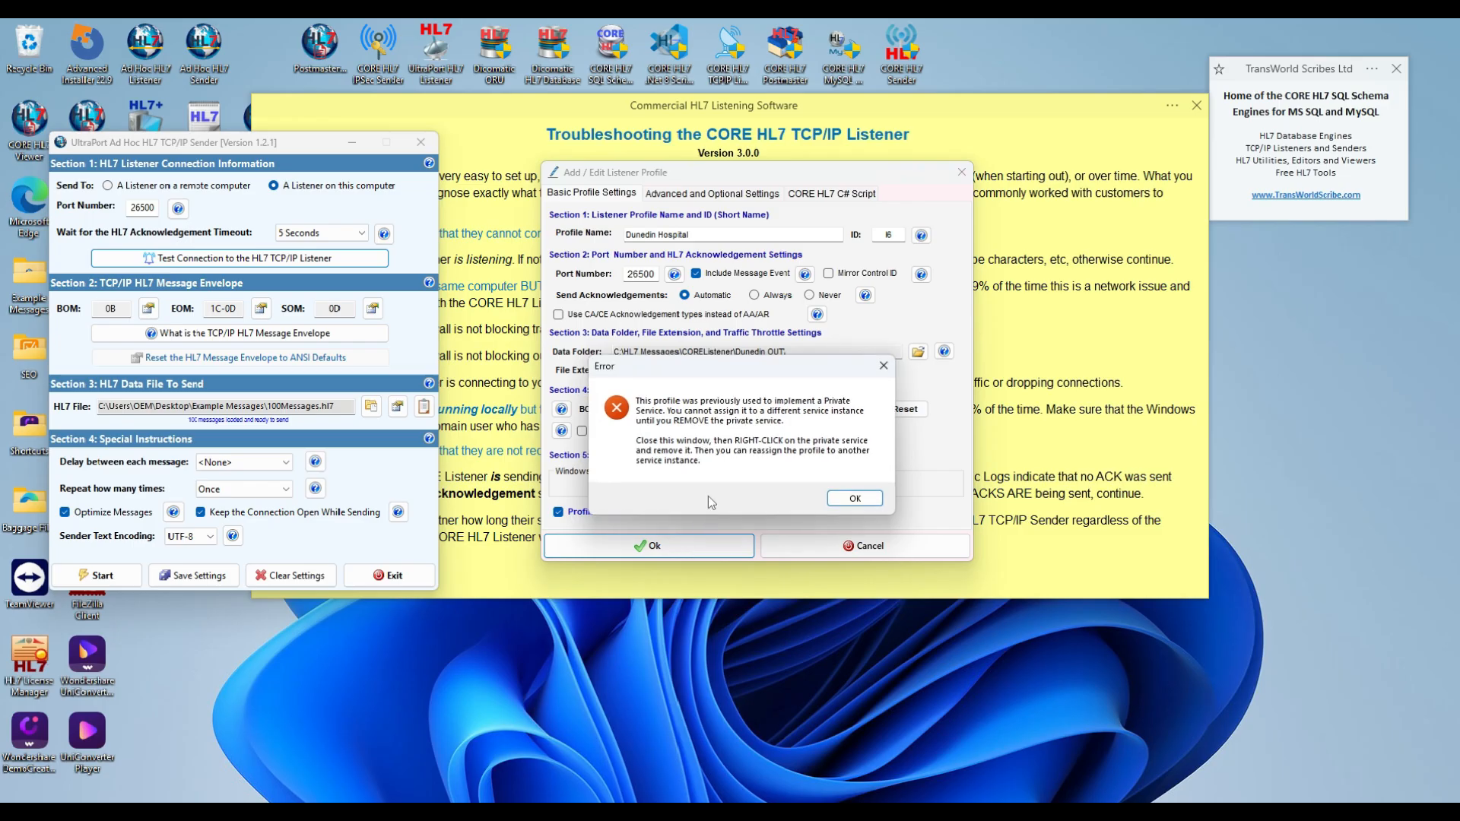
pyautogui.click(844, 497)
pyautogui.click(825, 552)
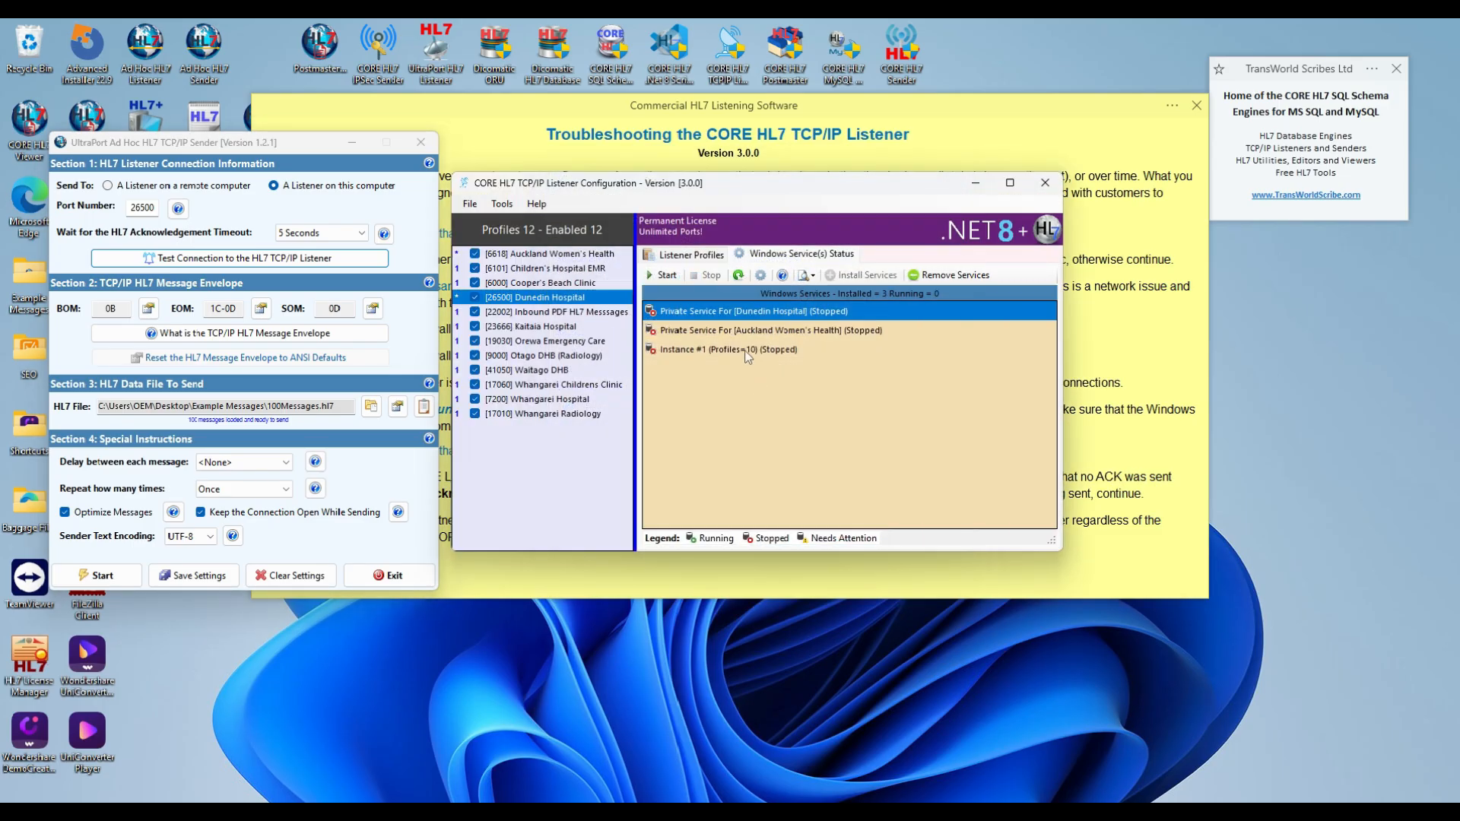
# Remove the Dunedin Hospital private service from the Windows services list
pyautogui.rightClick(718, 312)
pyautogui.click(763, 428)
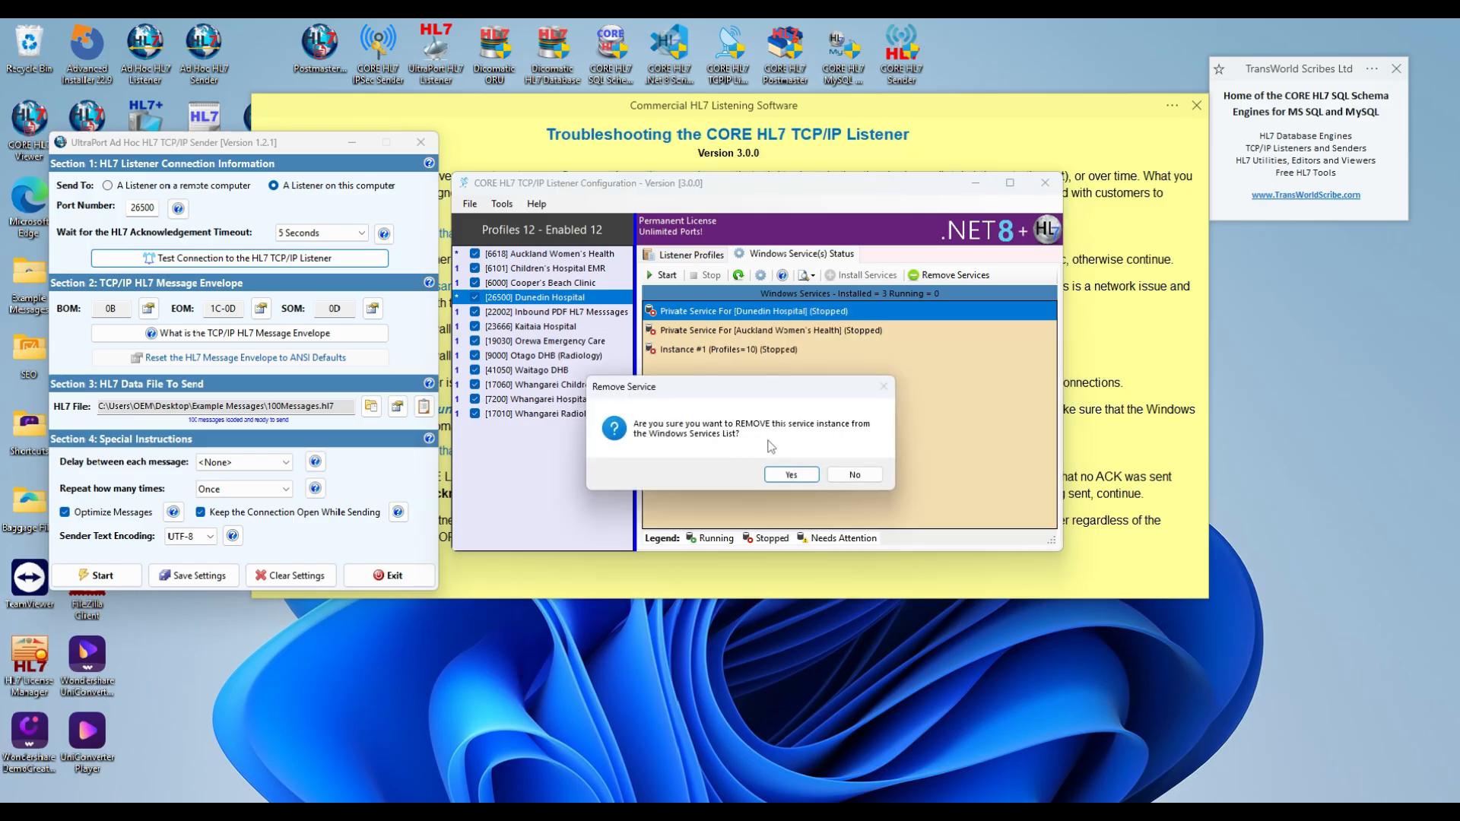
pyautogui.click(781, 477)
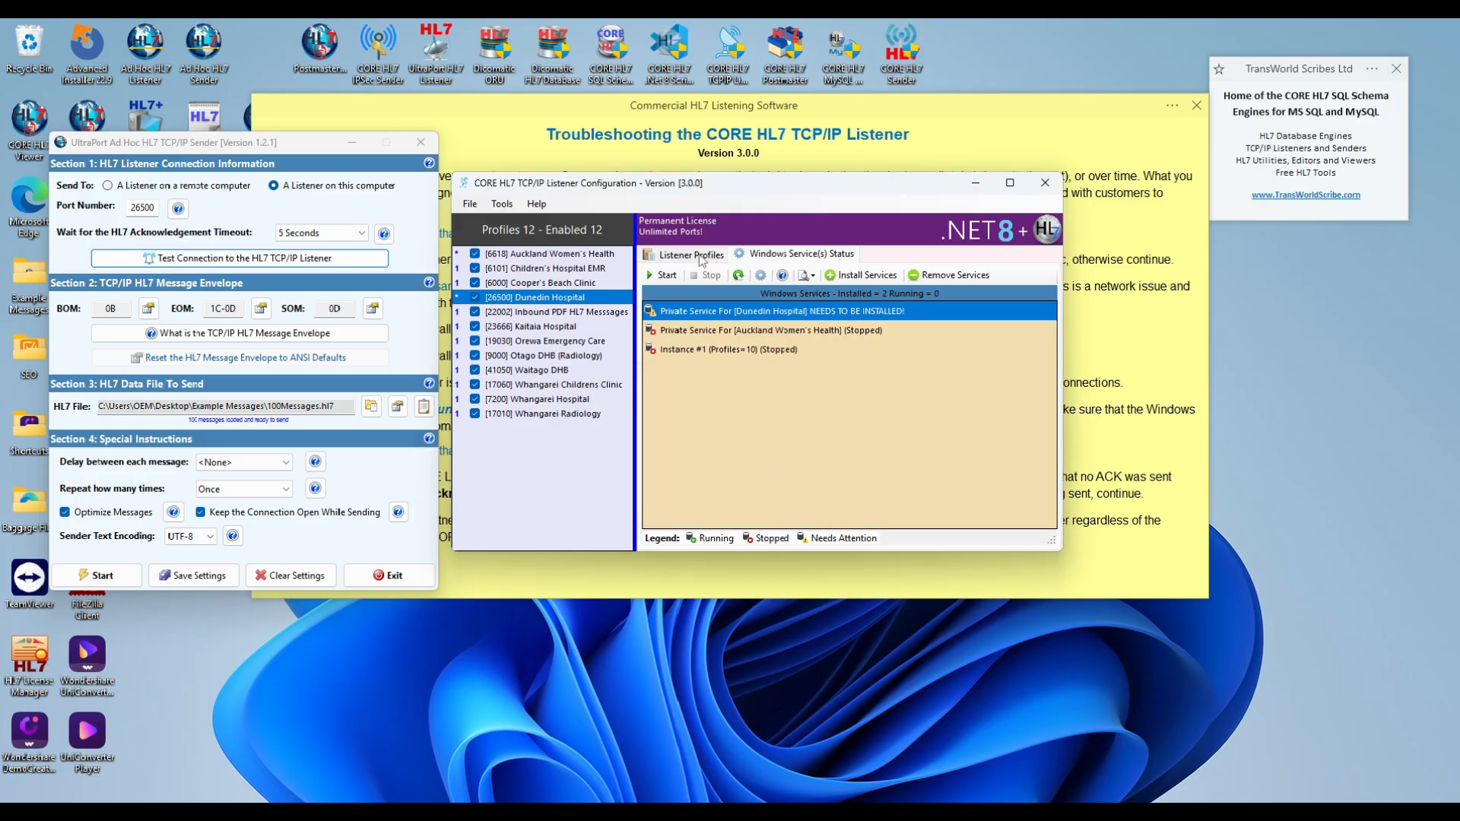
# Assign the Dunedin Hospital profile to Service Instance 1 and save the profile
pyautogui.doubleClick(540, 298)
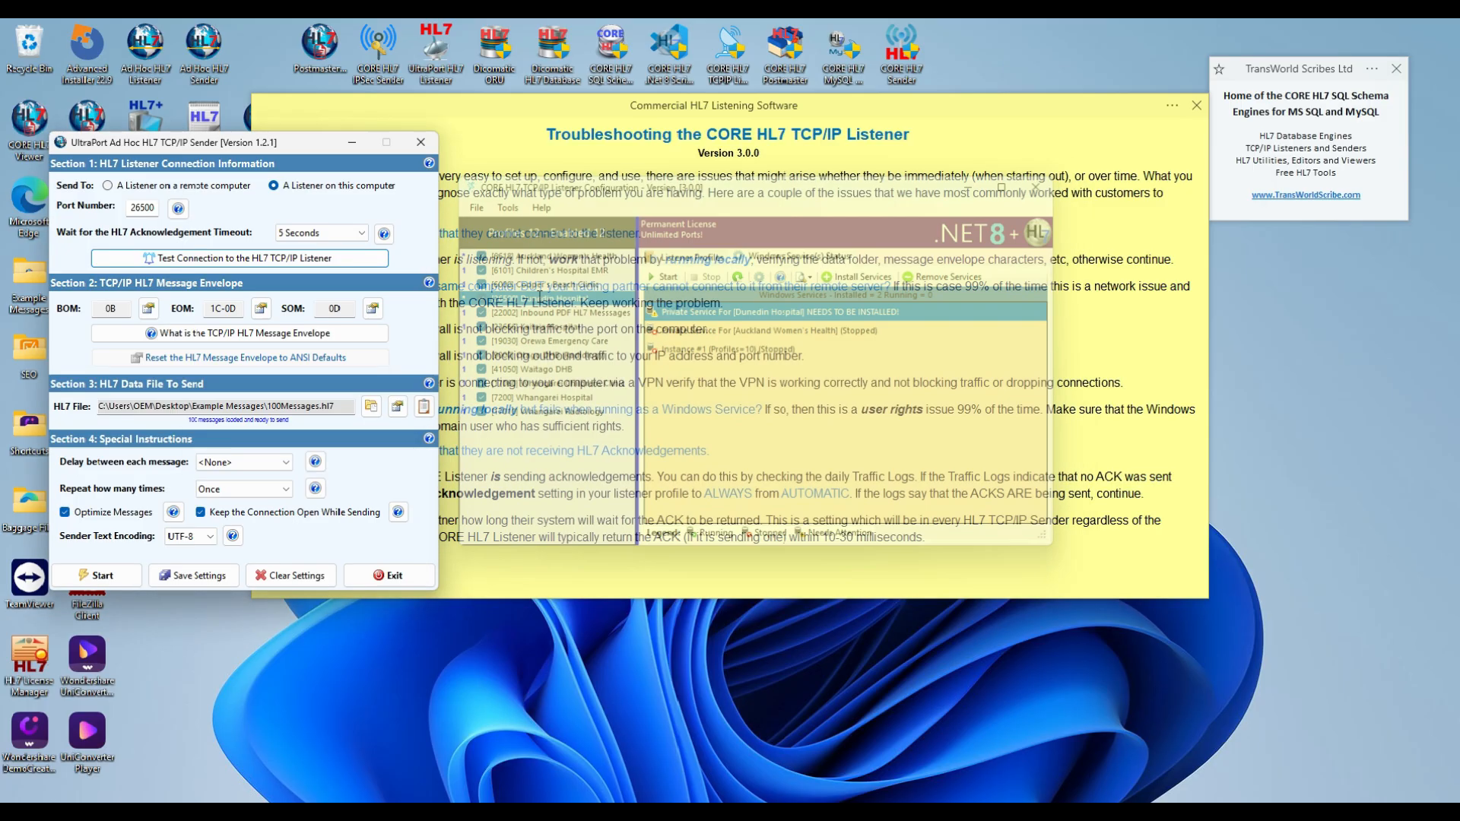
pyautogui.click(788, 487)
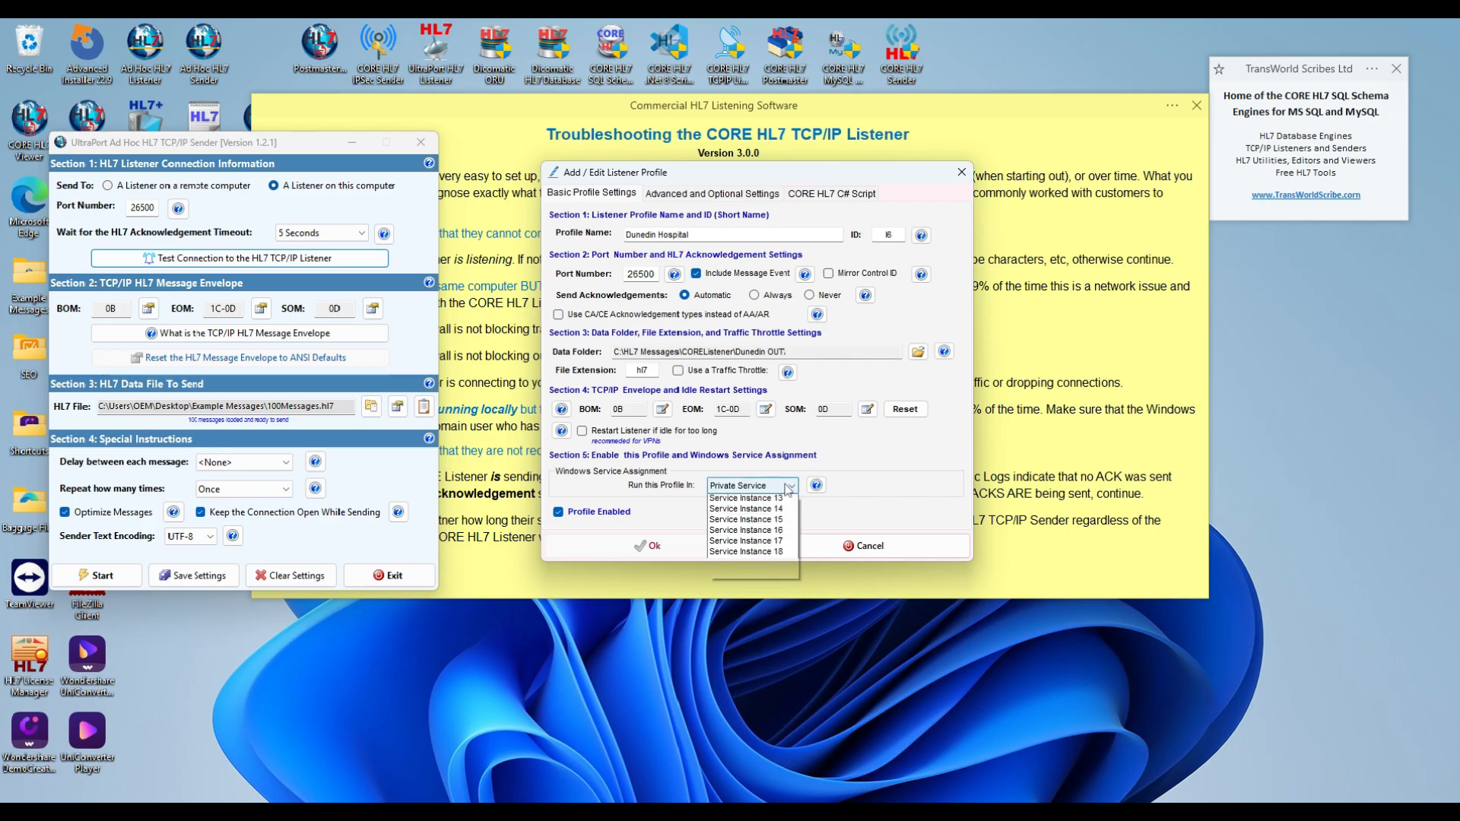
pyautogui.click(744, 511)
pyautogui.click(689, 545)
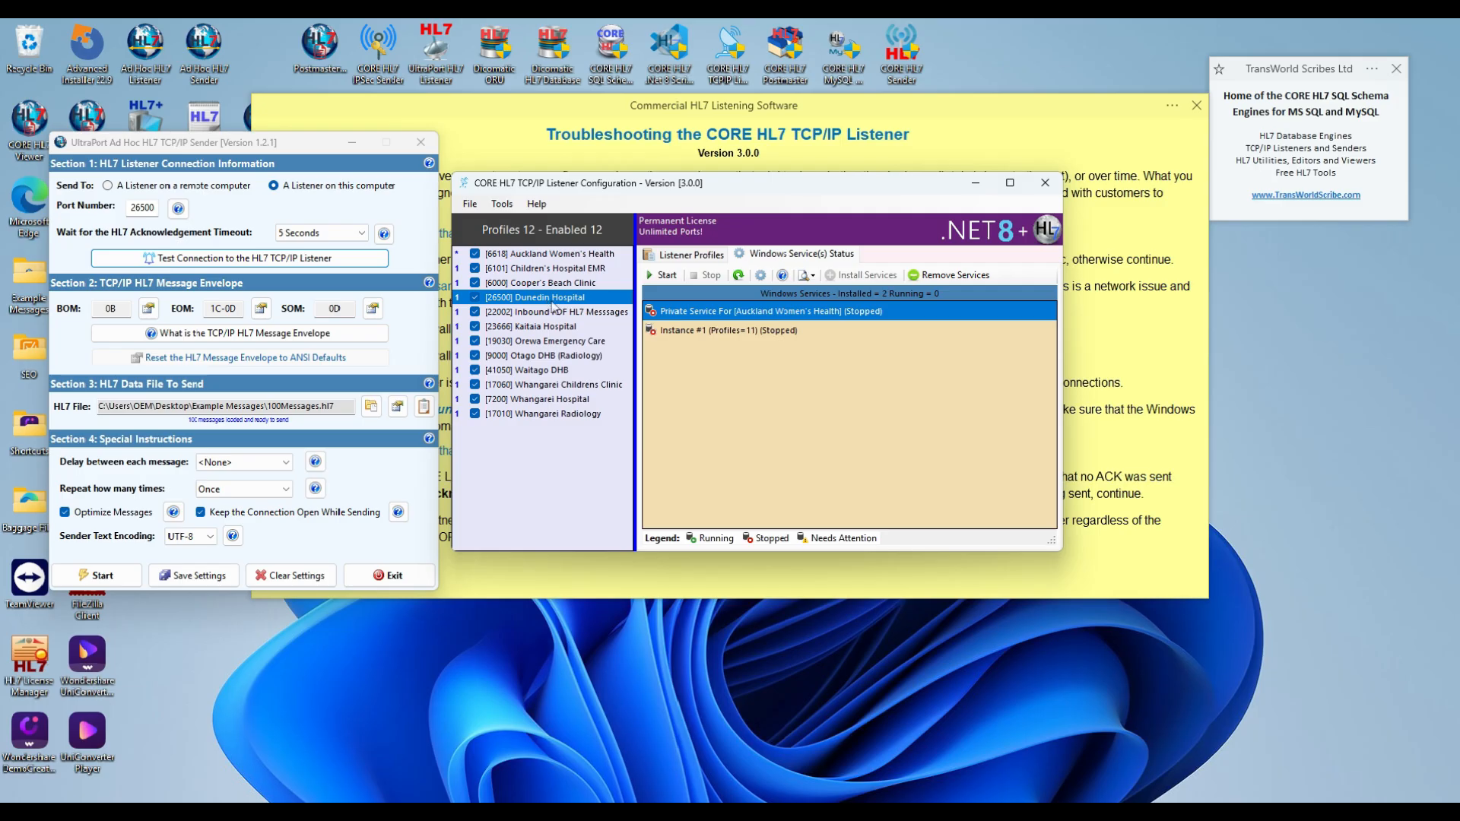
# Check Instance #1 and the Dunedin Hospital profile's assignment, and distribute the listener profiles evenly across the primary service instances
pyautogui.click(703, 330)
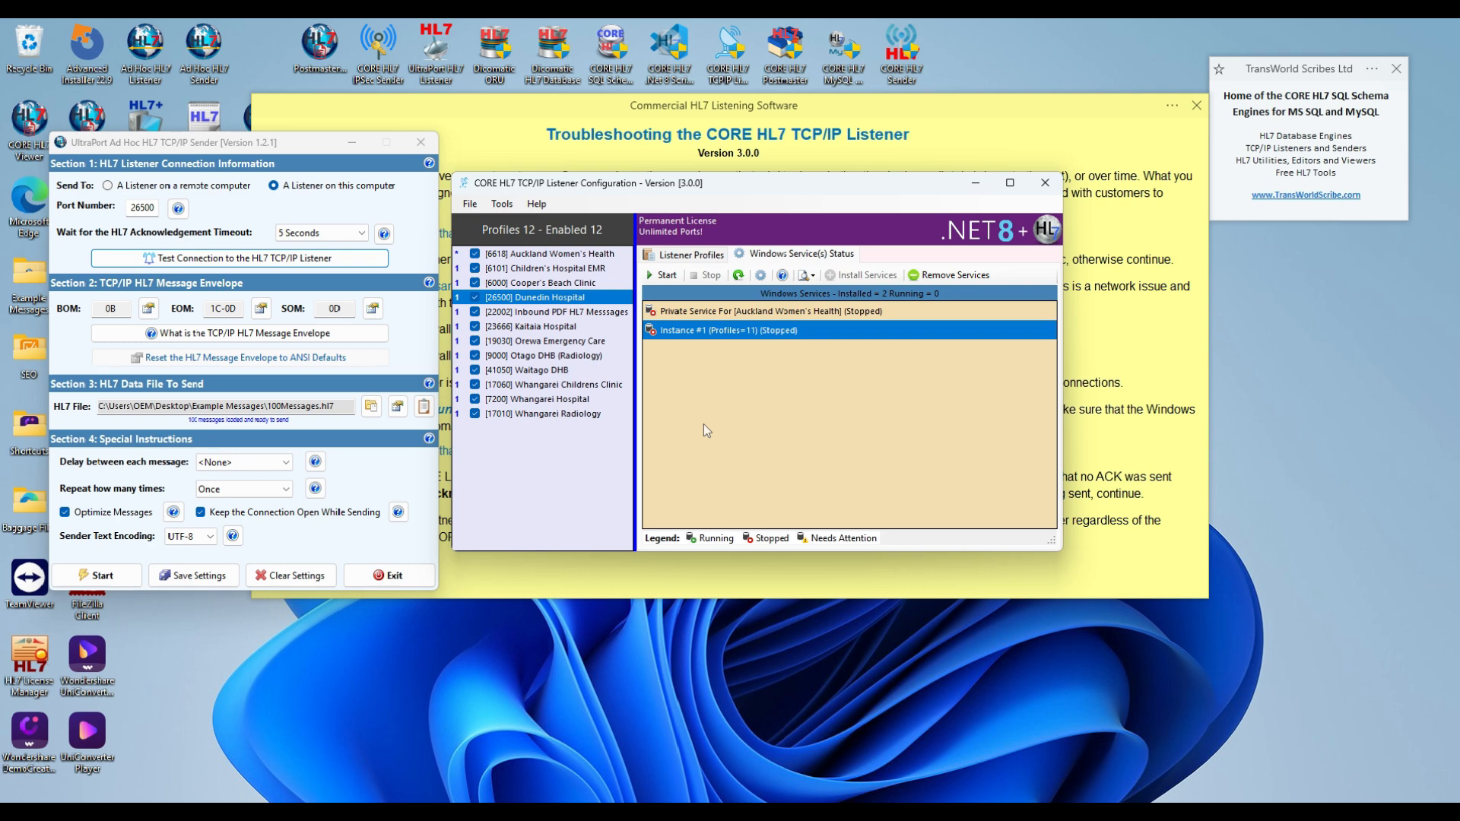
pyautogui.click(682, 257)
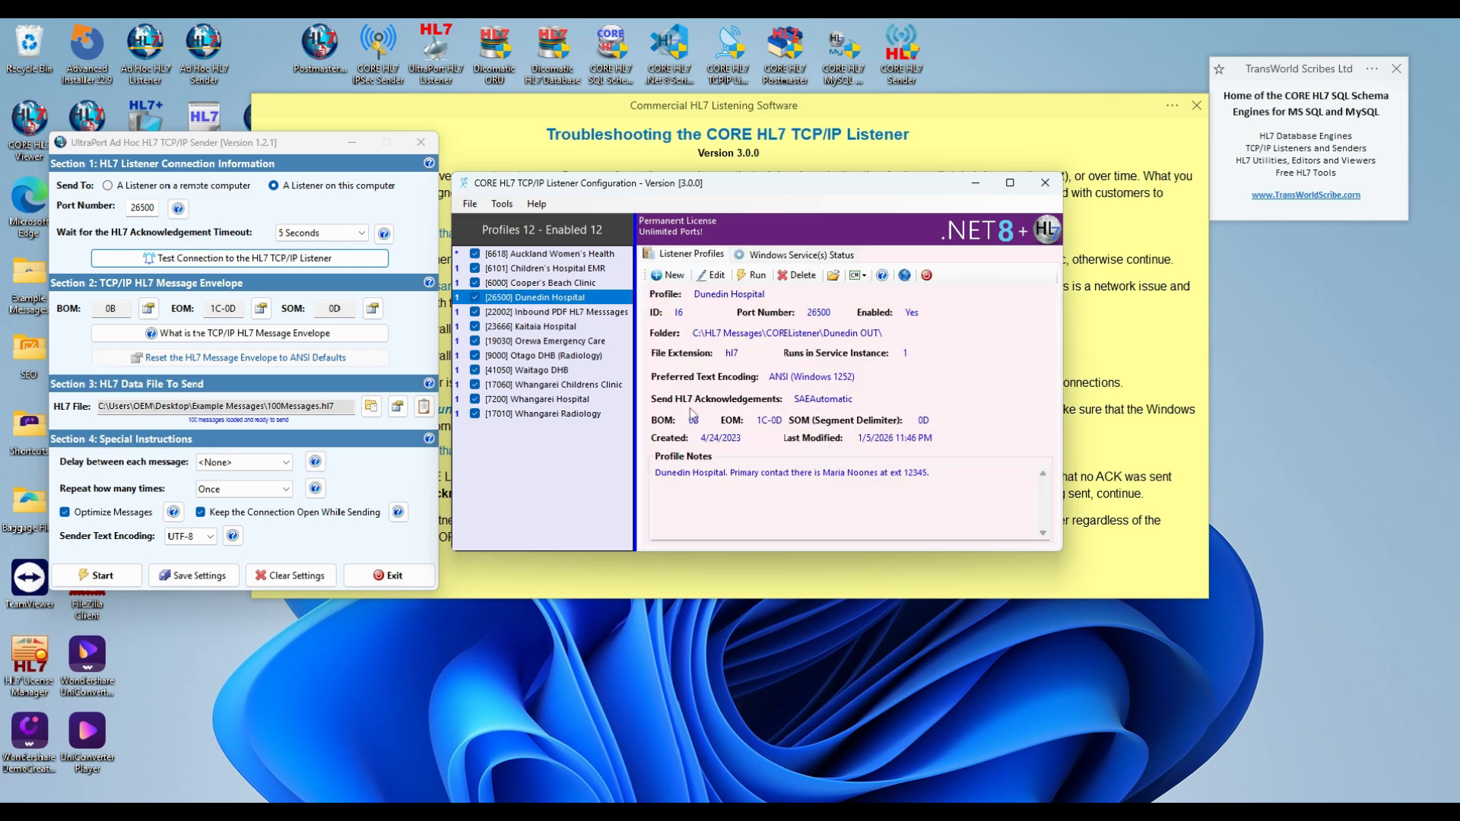
pyautogui.click(794, 255)
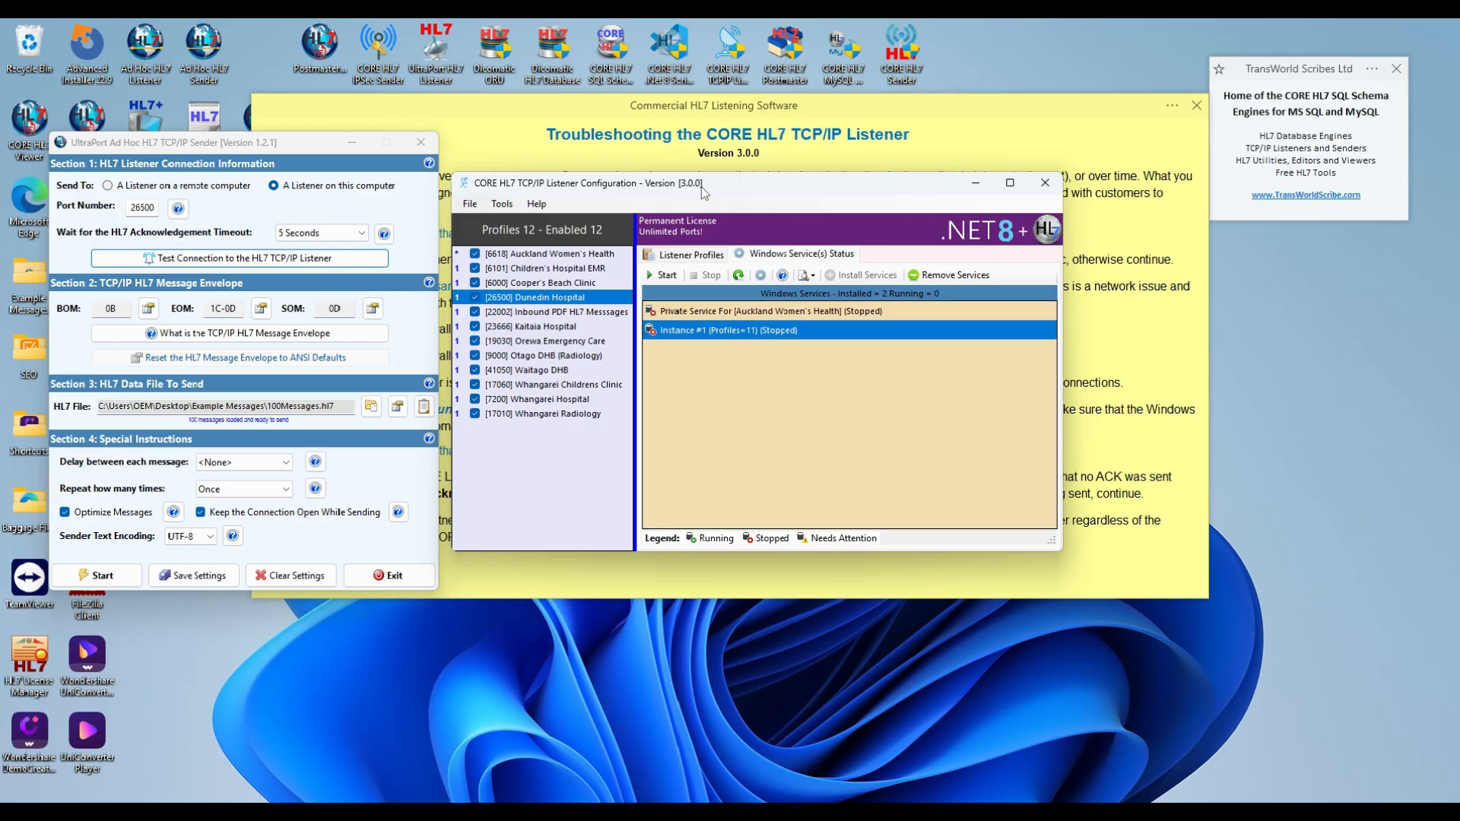
pyautogui.click(688, 256)
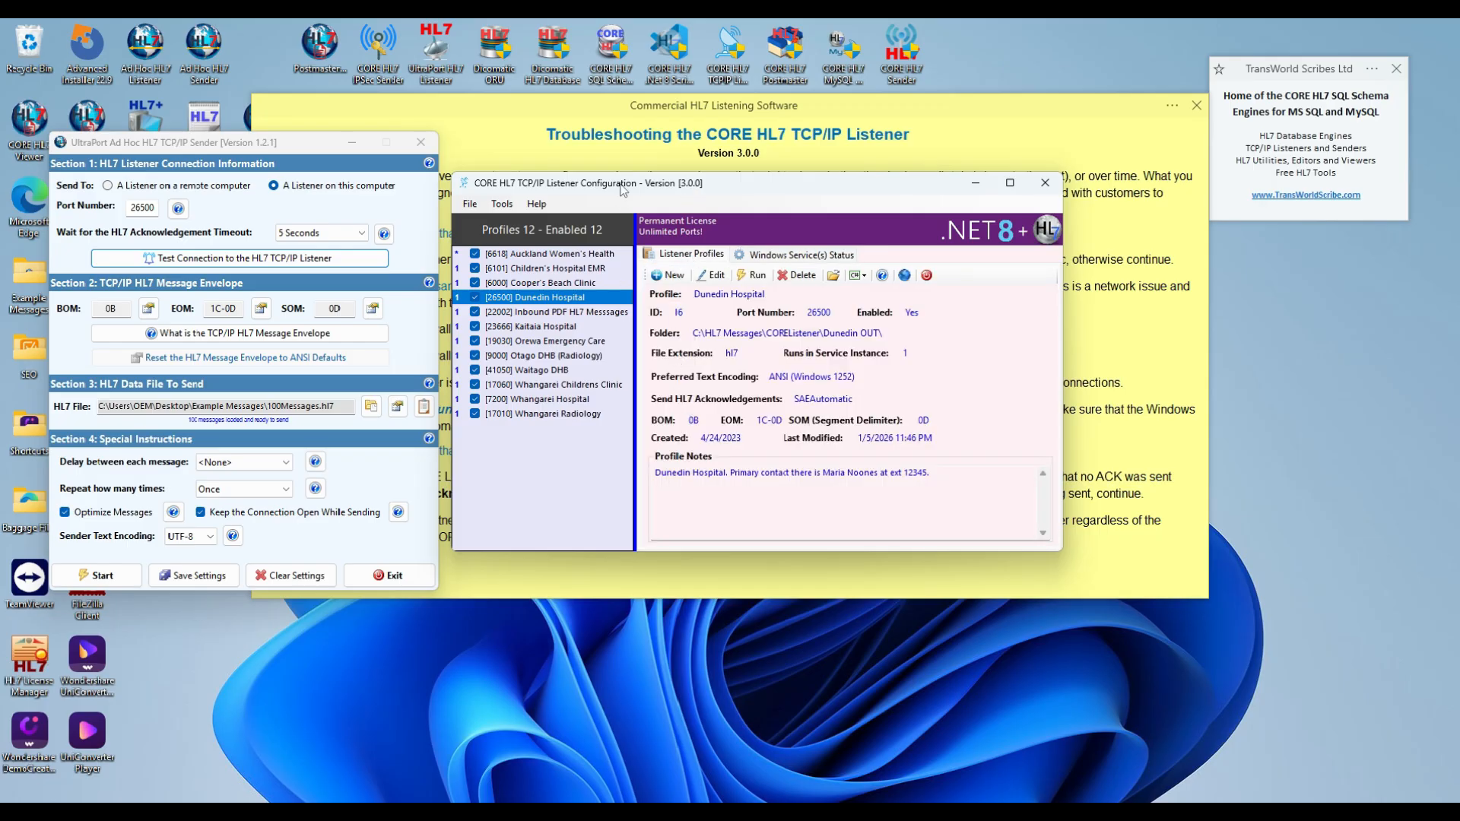
pyautogui.click(503, 205)
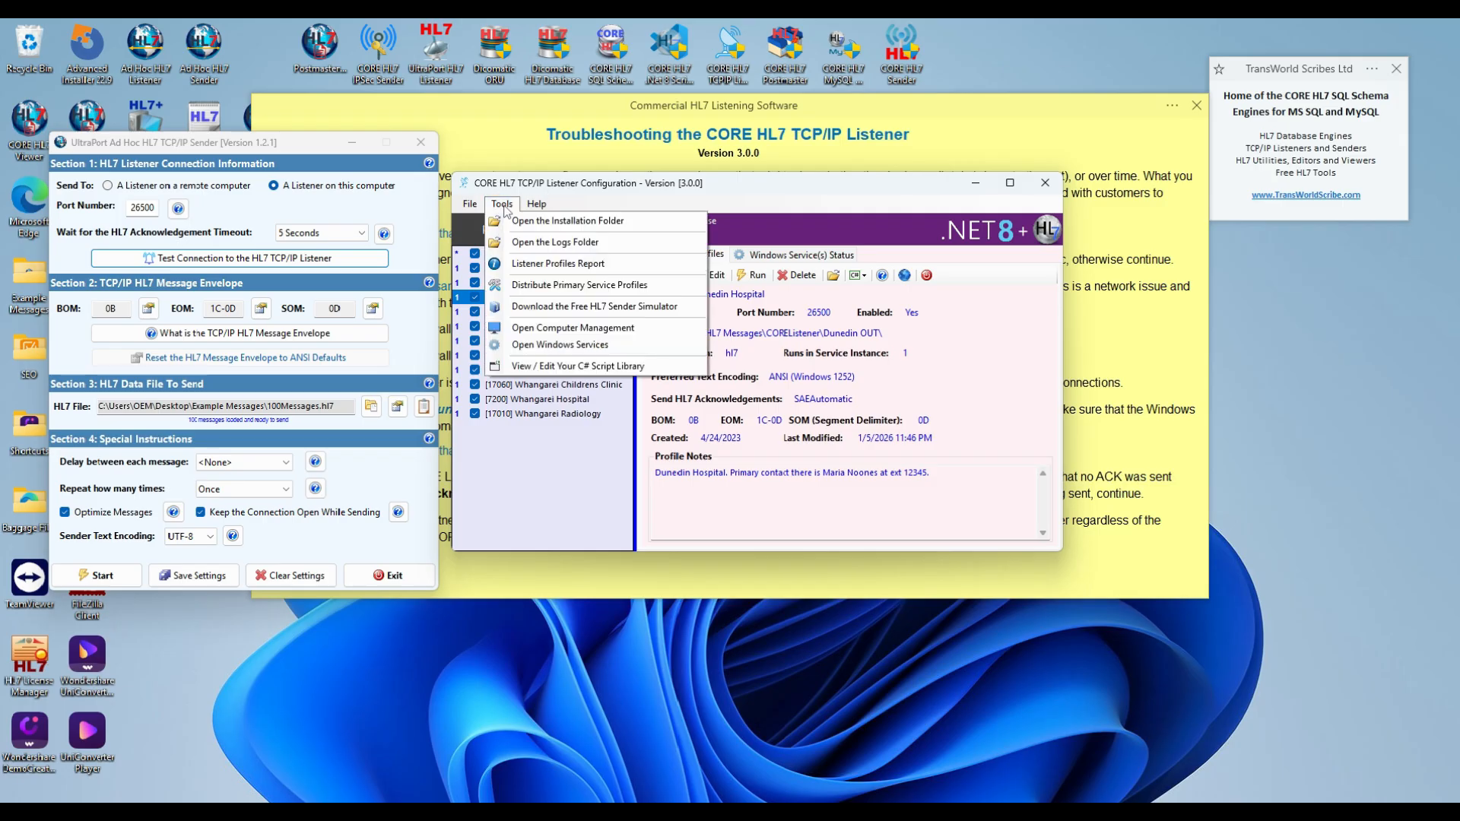
pyautogui.click(554, 286)
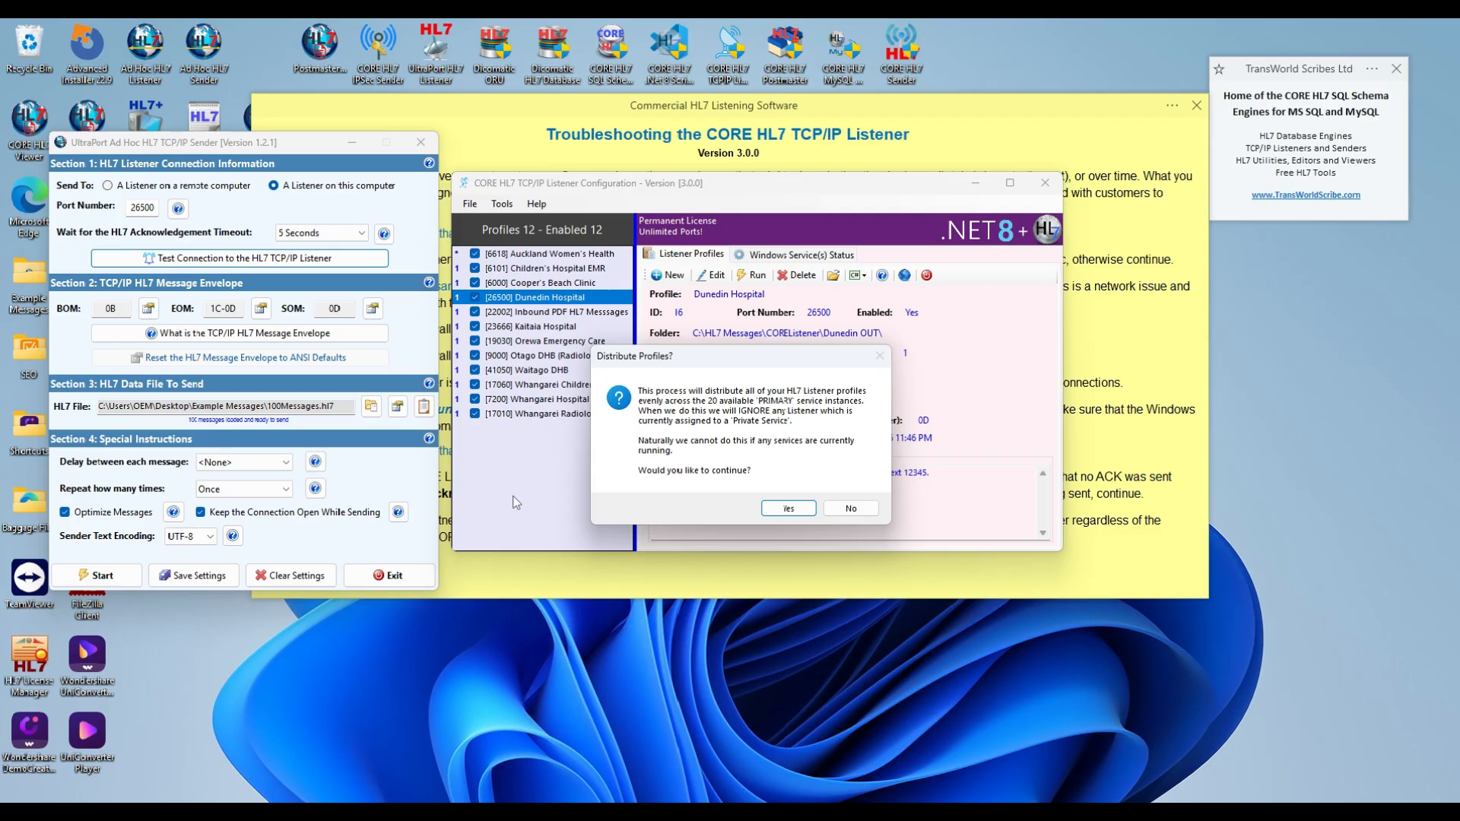
pyautogui.click(789, 508)
pyautogui.click(857, 508)
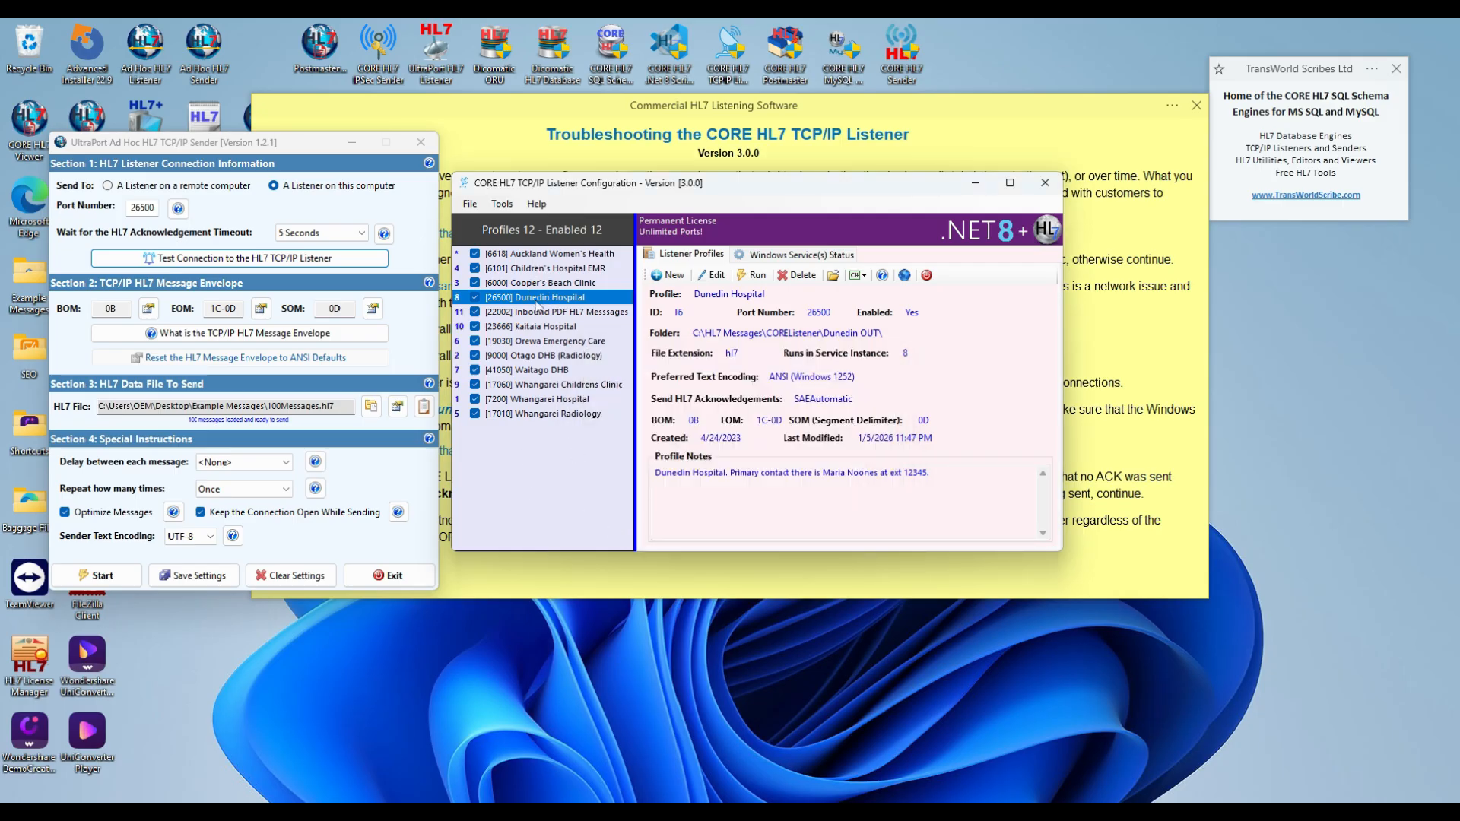
# Install the missing Windows services for the distributed profiles and start all listener services
pyautogui.click(775, 258)
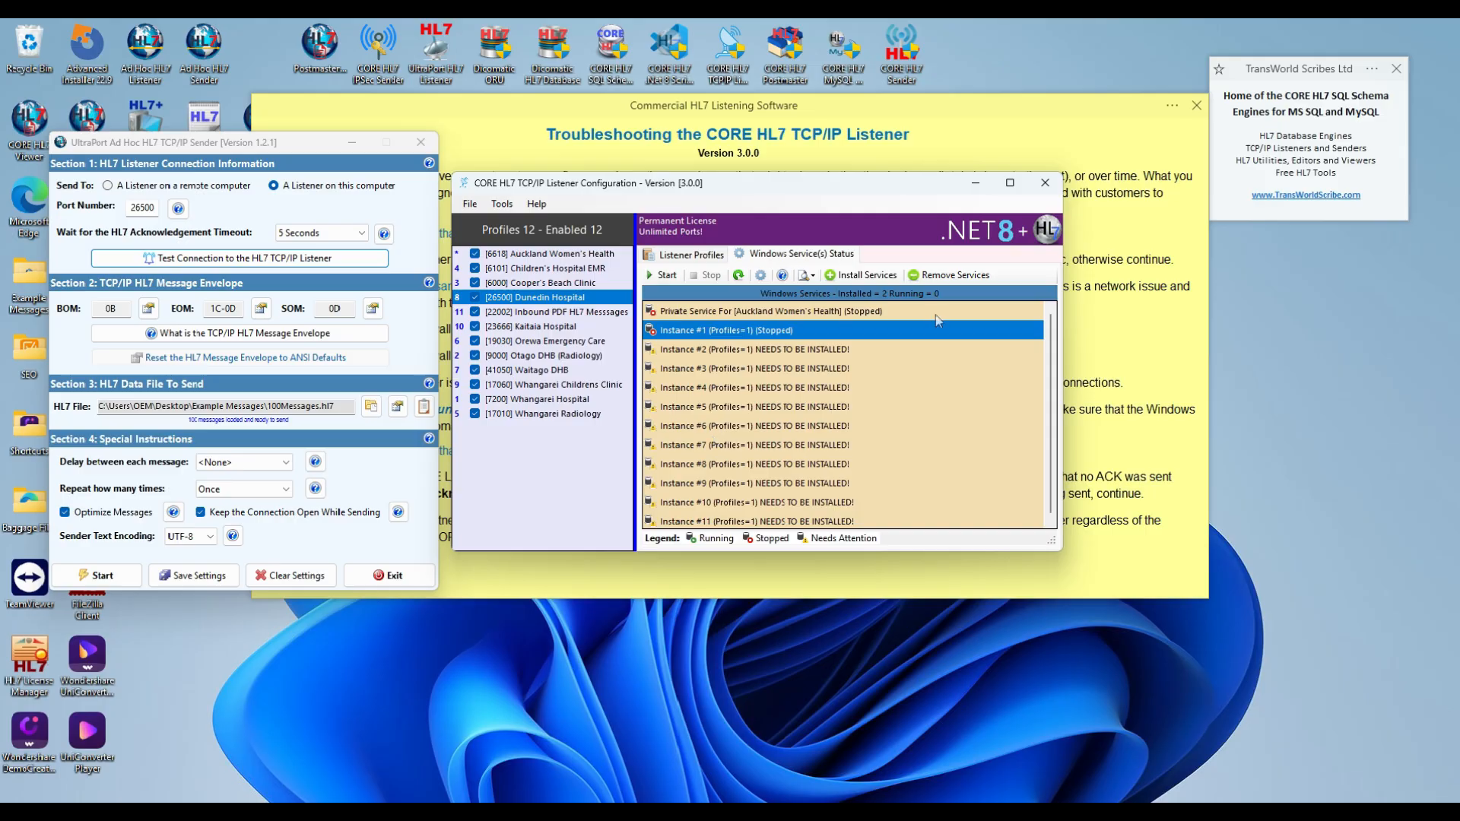
pyautogui.click(867, 279)
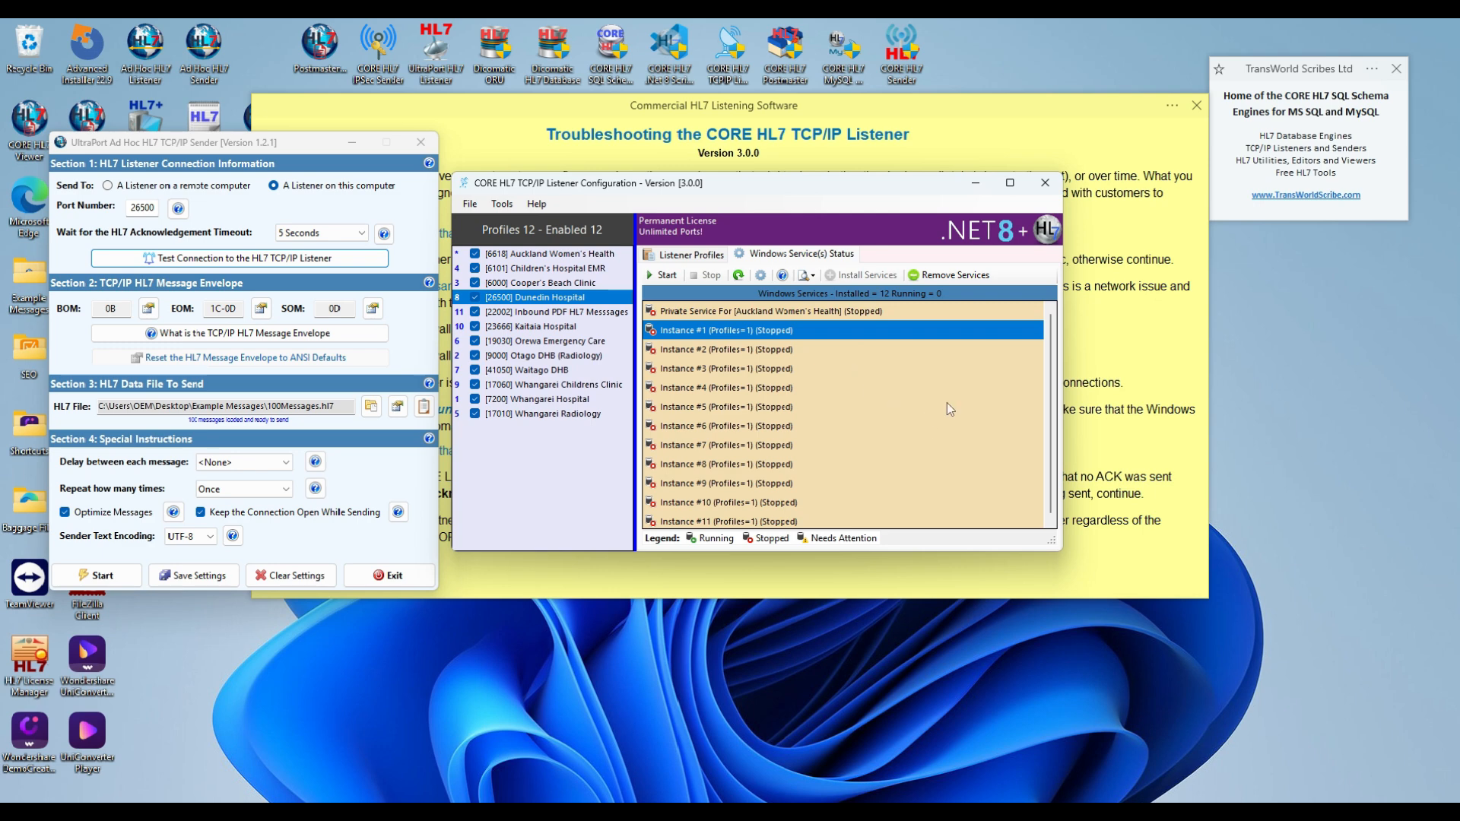
pyautogui.click(662, 275)
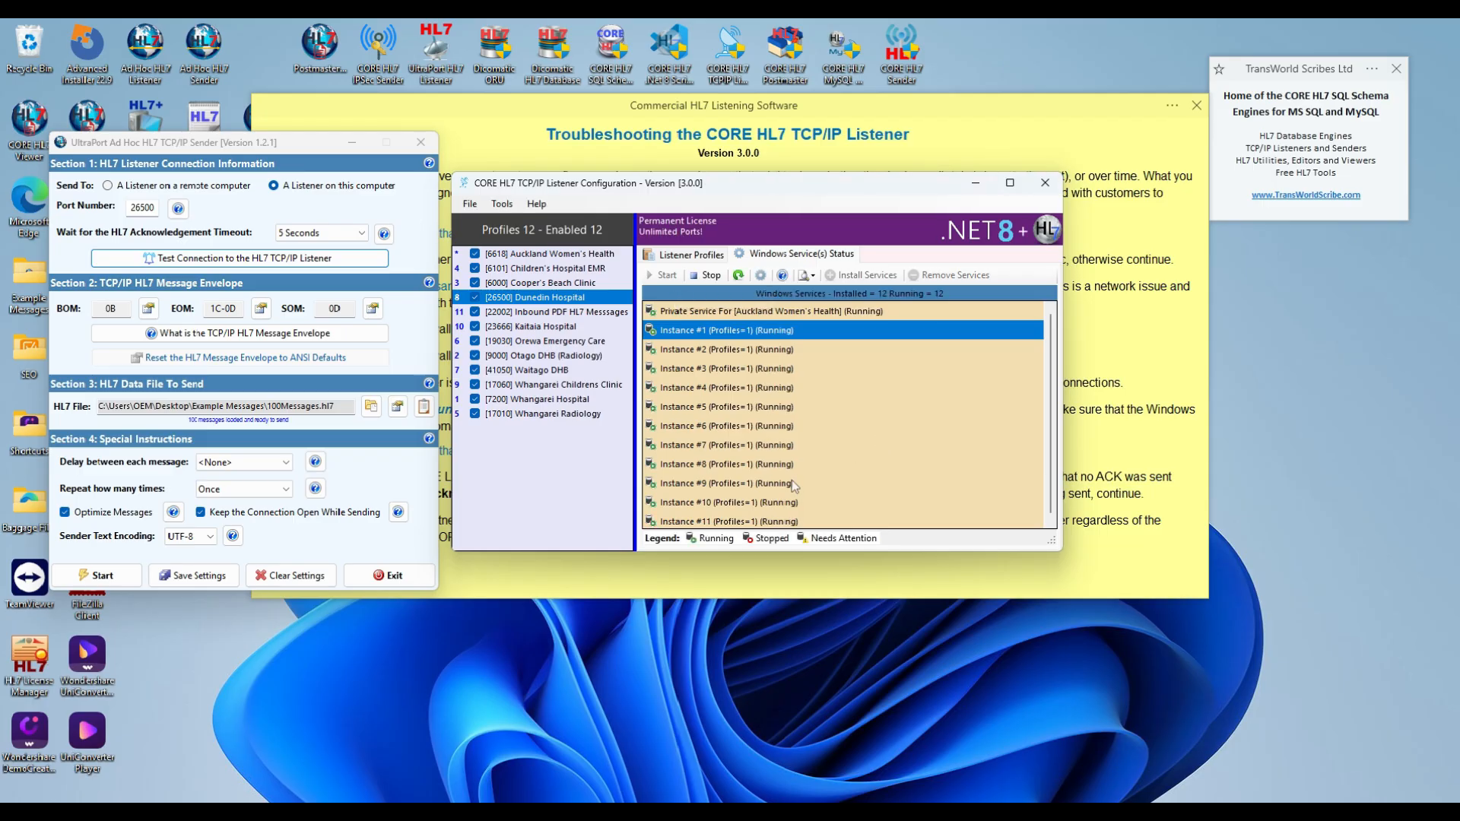
# Select service Instance #8 and test the sender's connection to the Dunedin Hospital listener on port 26500
pyautogui.click(735, 467)
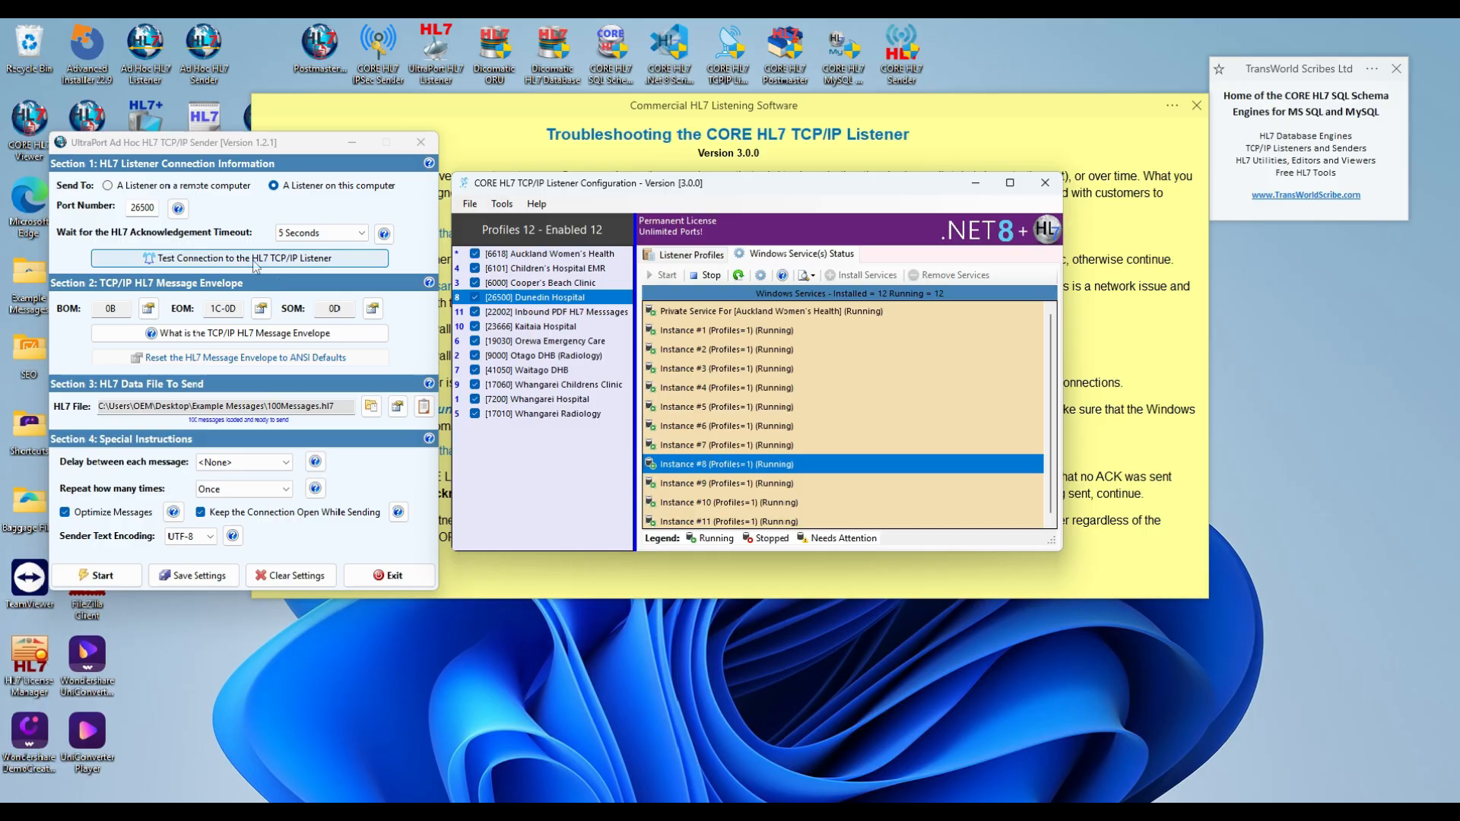
pyautogui.click(256, 262)
pyautogui.click(802, 502)
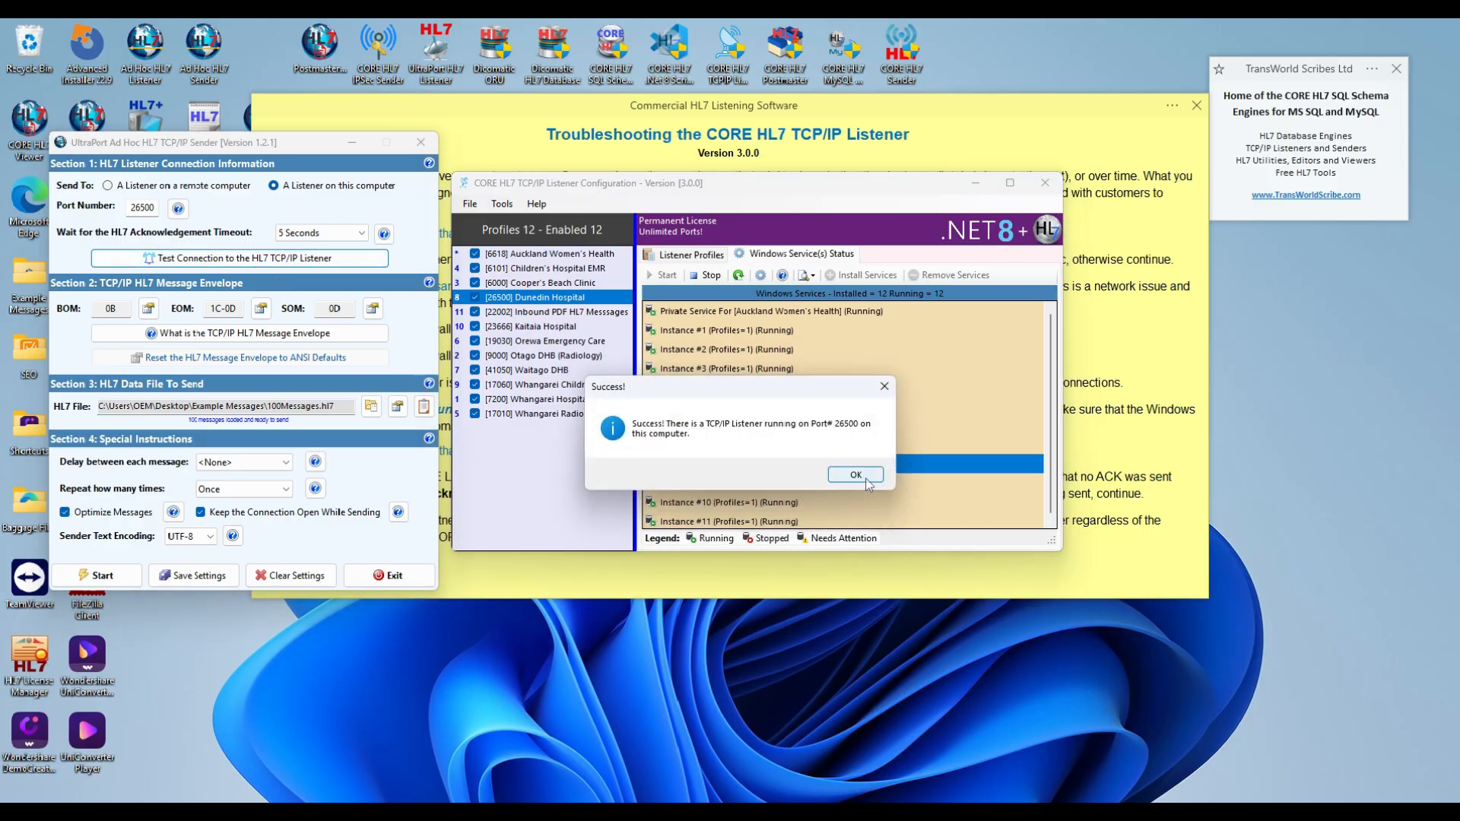
# Dismiss the connection test result and send the messages in 100Messages.hl7 to the Dunedin Hospital listener on port 26500
pyautogui.click(866, 477)
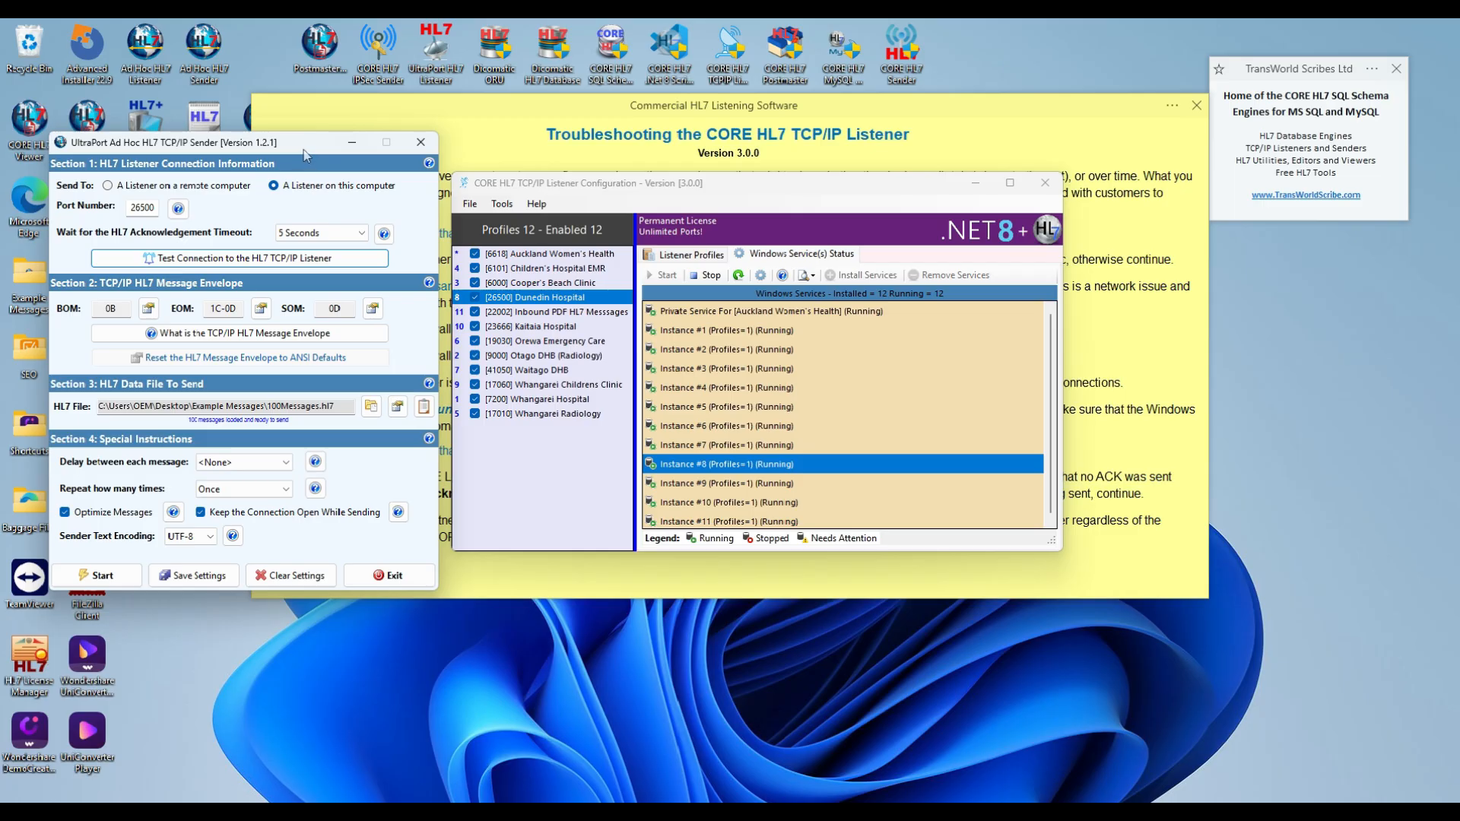
pyautogui.moveTo(278, 150); pyautogui.dragTo(750, 175)
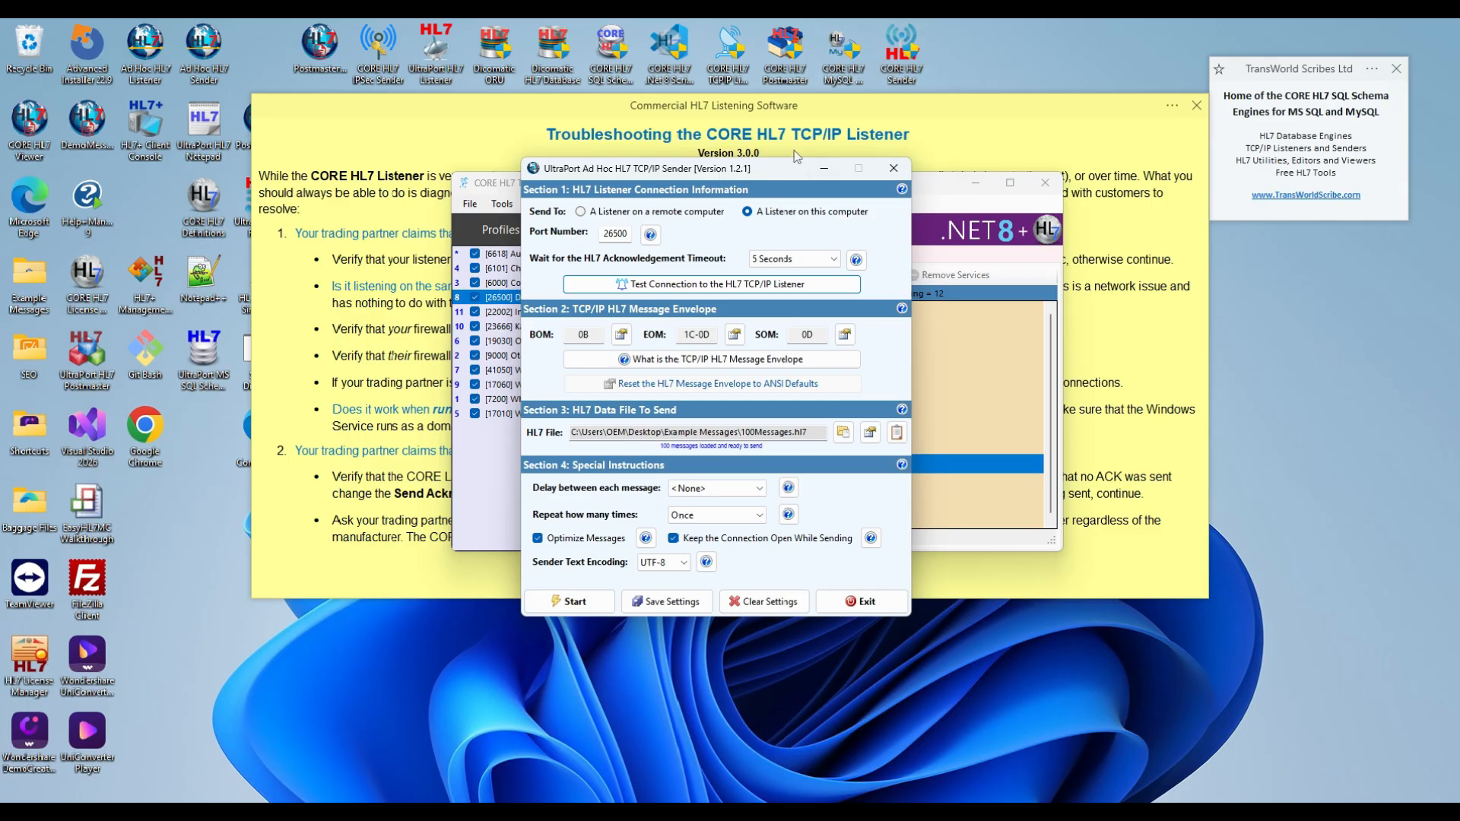
pyautogui.moveTo(725, 171); pyautogui.dragTo(250, 173)
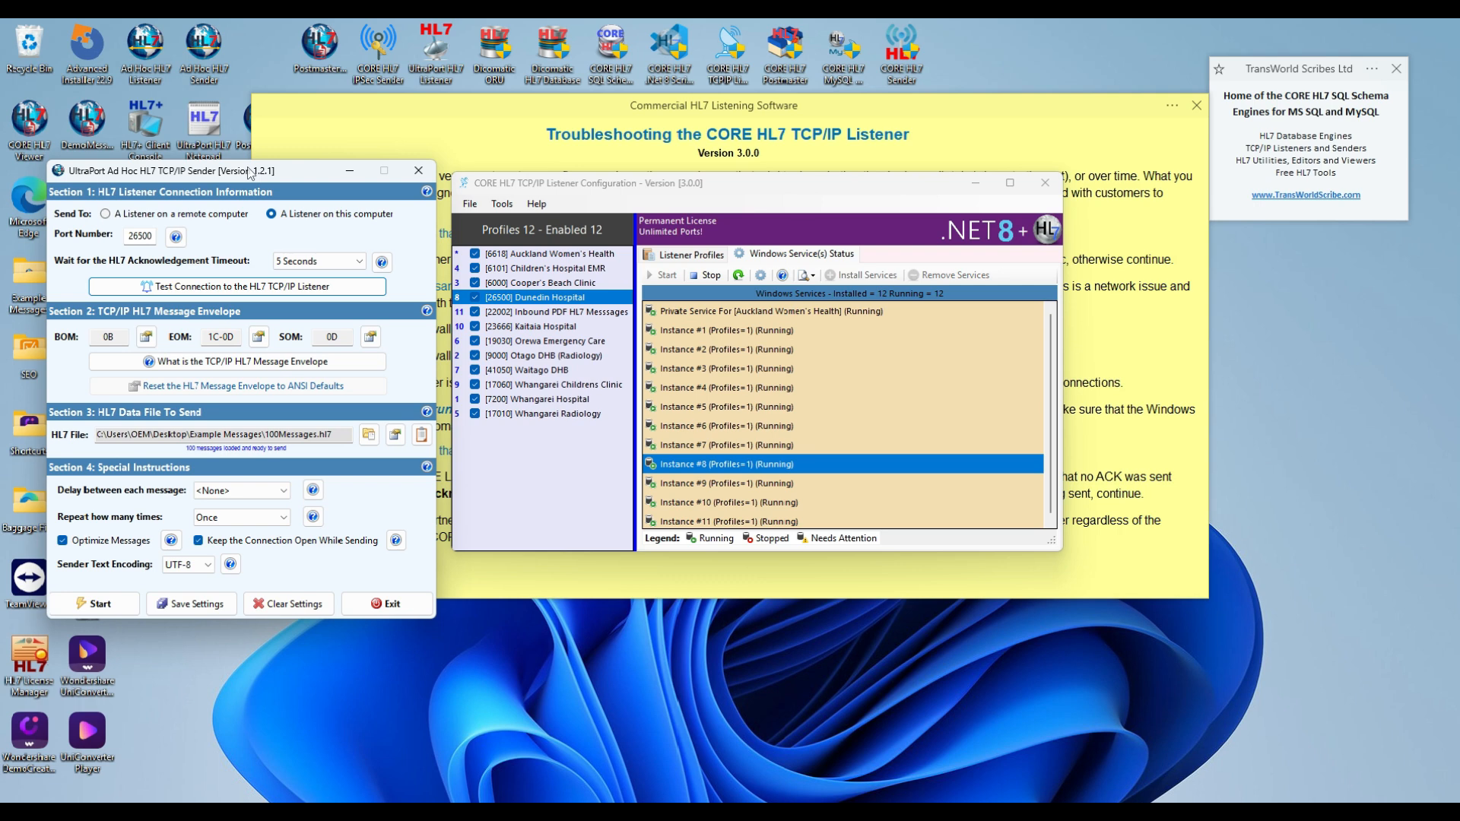
pyautogui.click(491, 112)
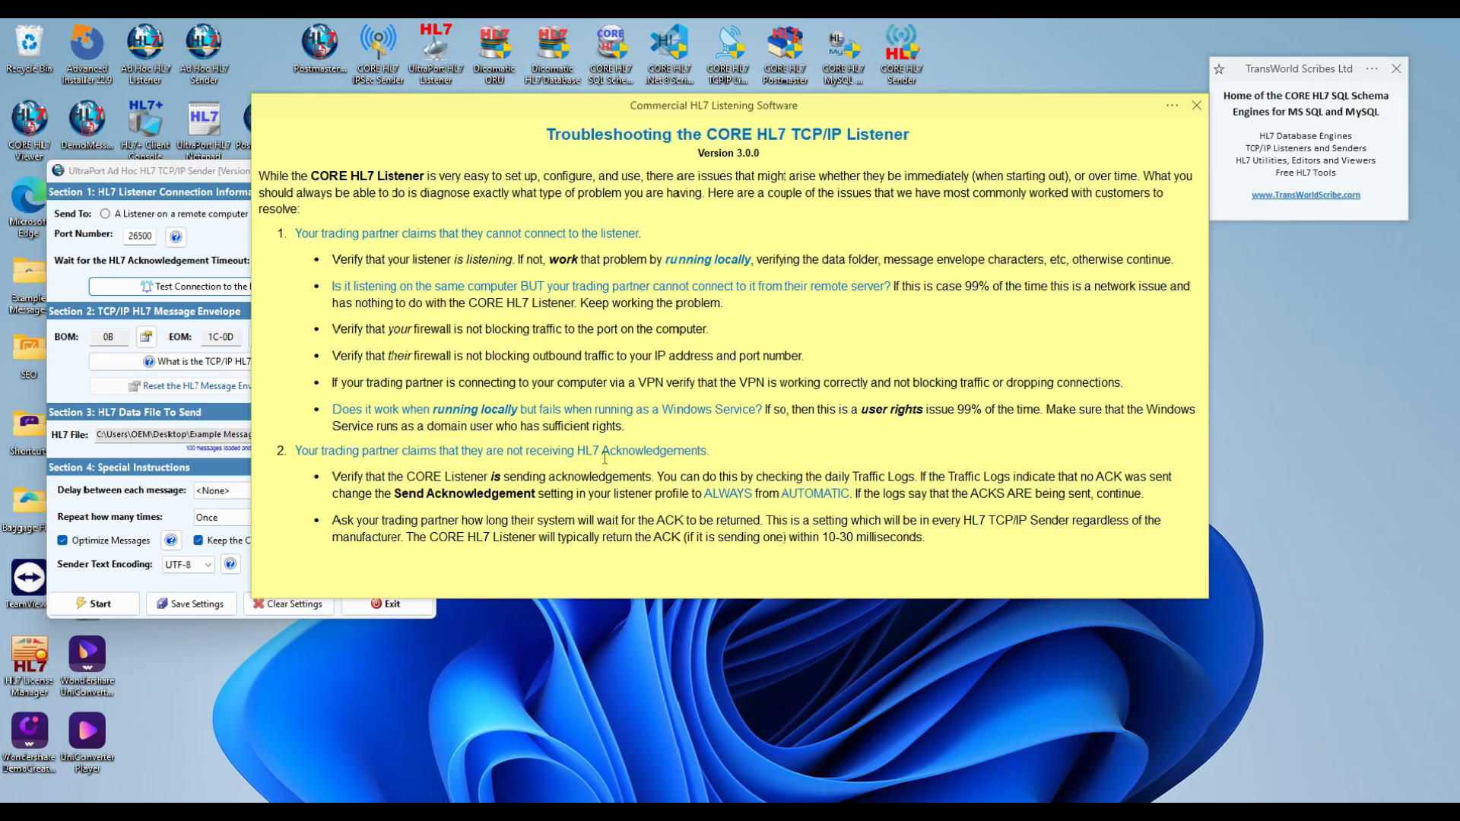
pyautogui.click(175, 174)
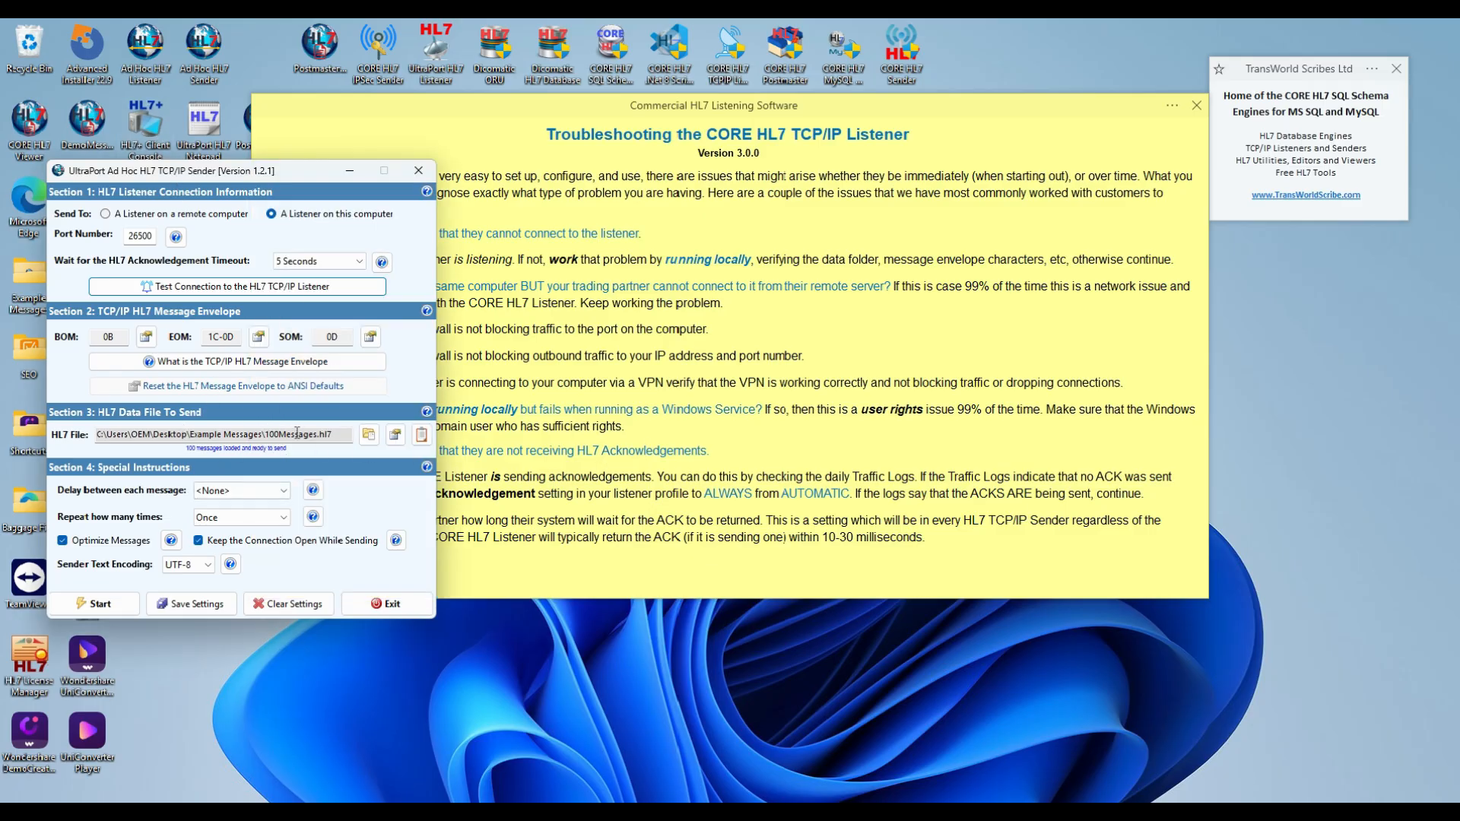
pyautogui.click(114, 605)
pyautogui.click(125, 563)
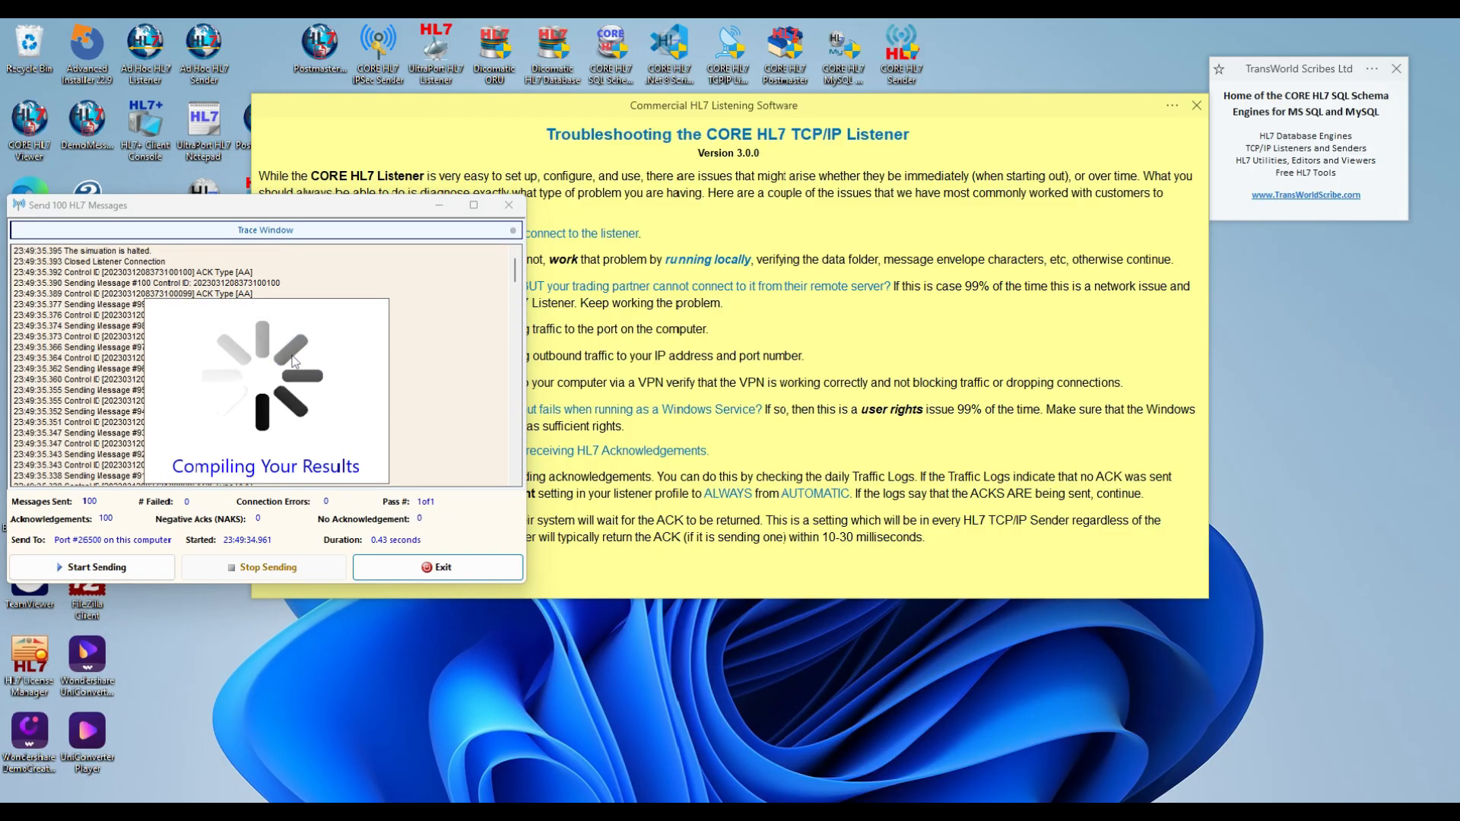
# Check the Dunedin Hospital profile's acknowledgement setting and the acknowledgement type field in the header of the first sent HL7 message
pyautogui.click(620, 255)
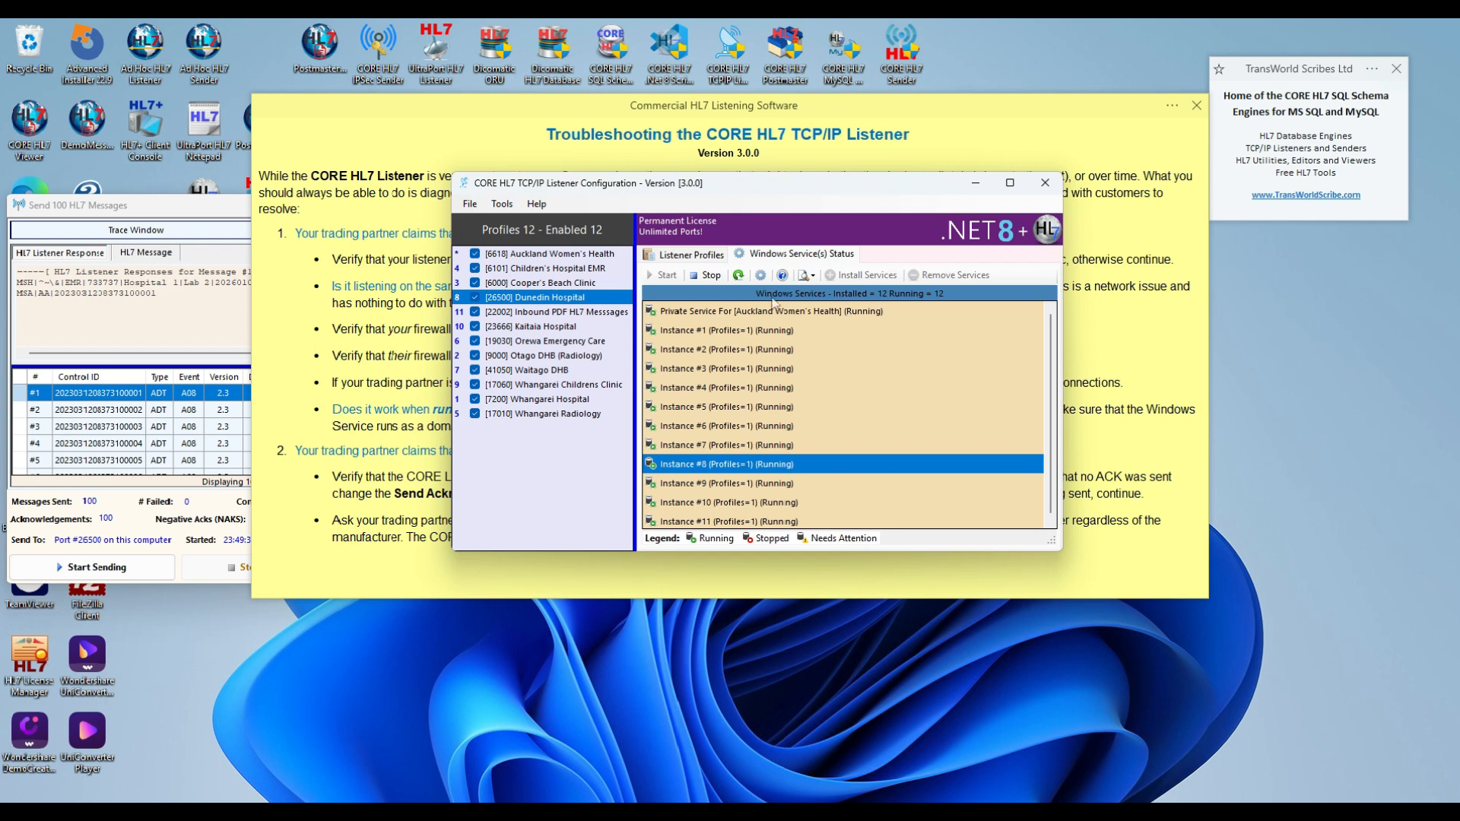
pyautogui.click(691, 254)
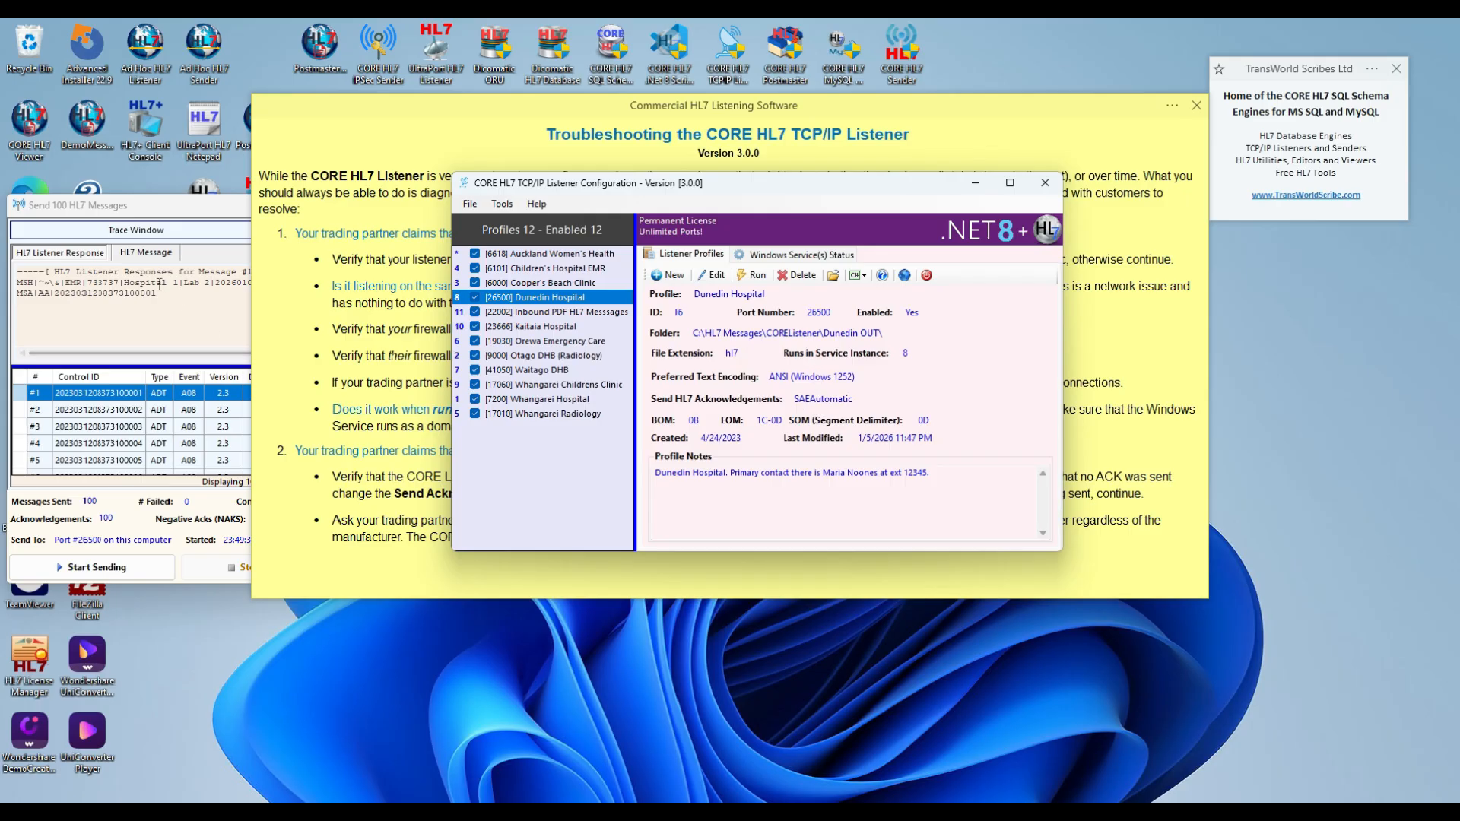
pyautogui.click(148, 258)
pyautogui.click(149, 253)
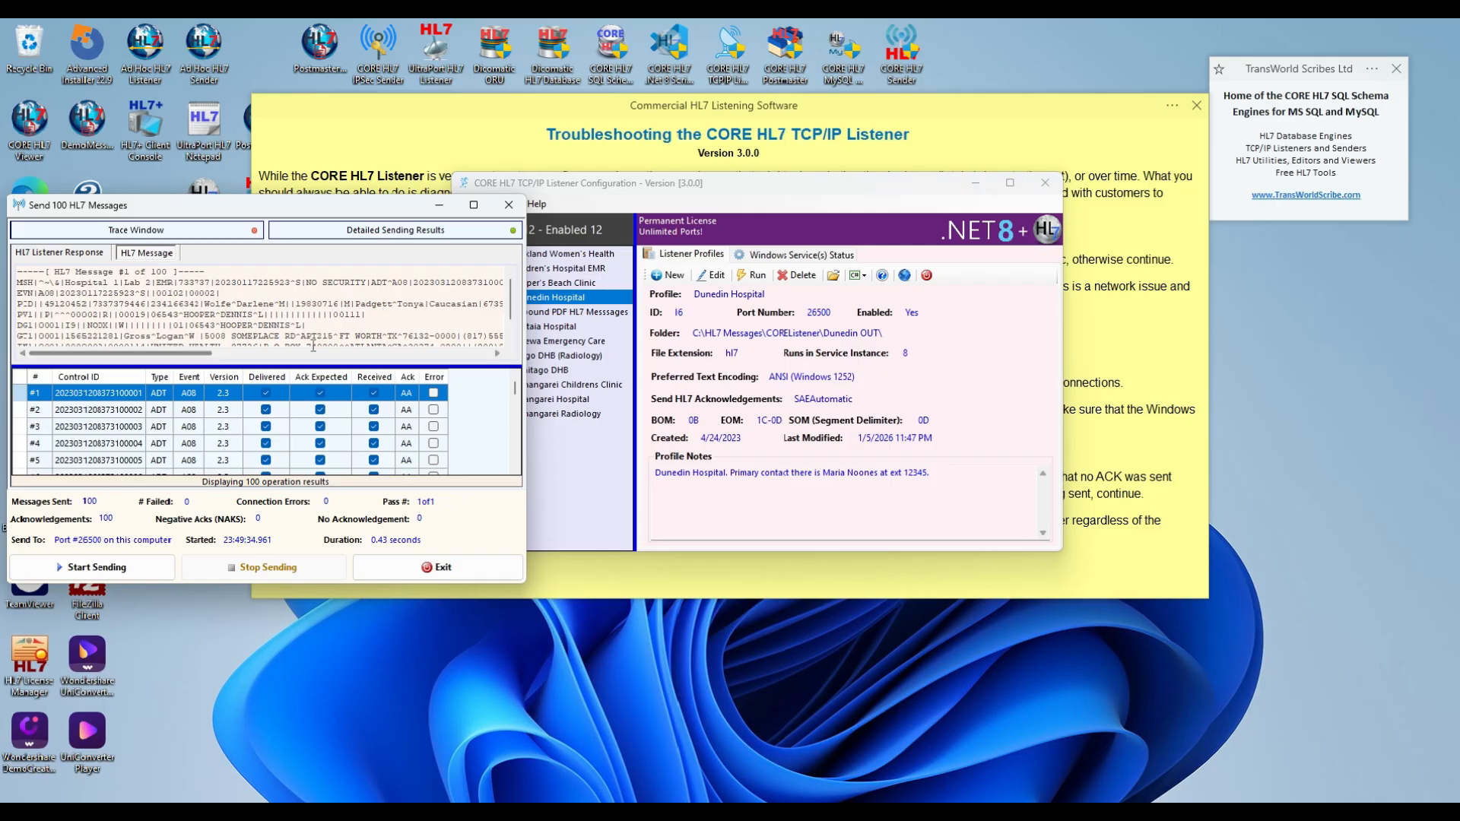
pyautogui.moveTo(191, 353); pyautogui.dragTo(295, 359)
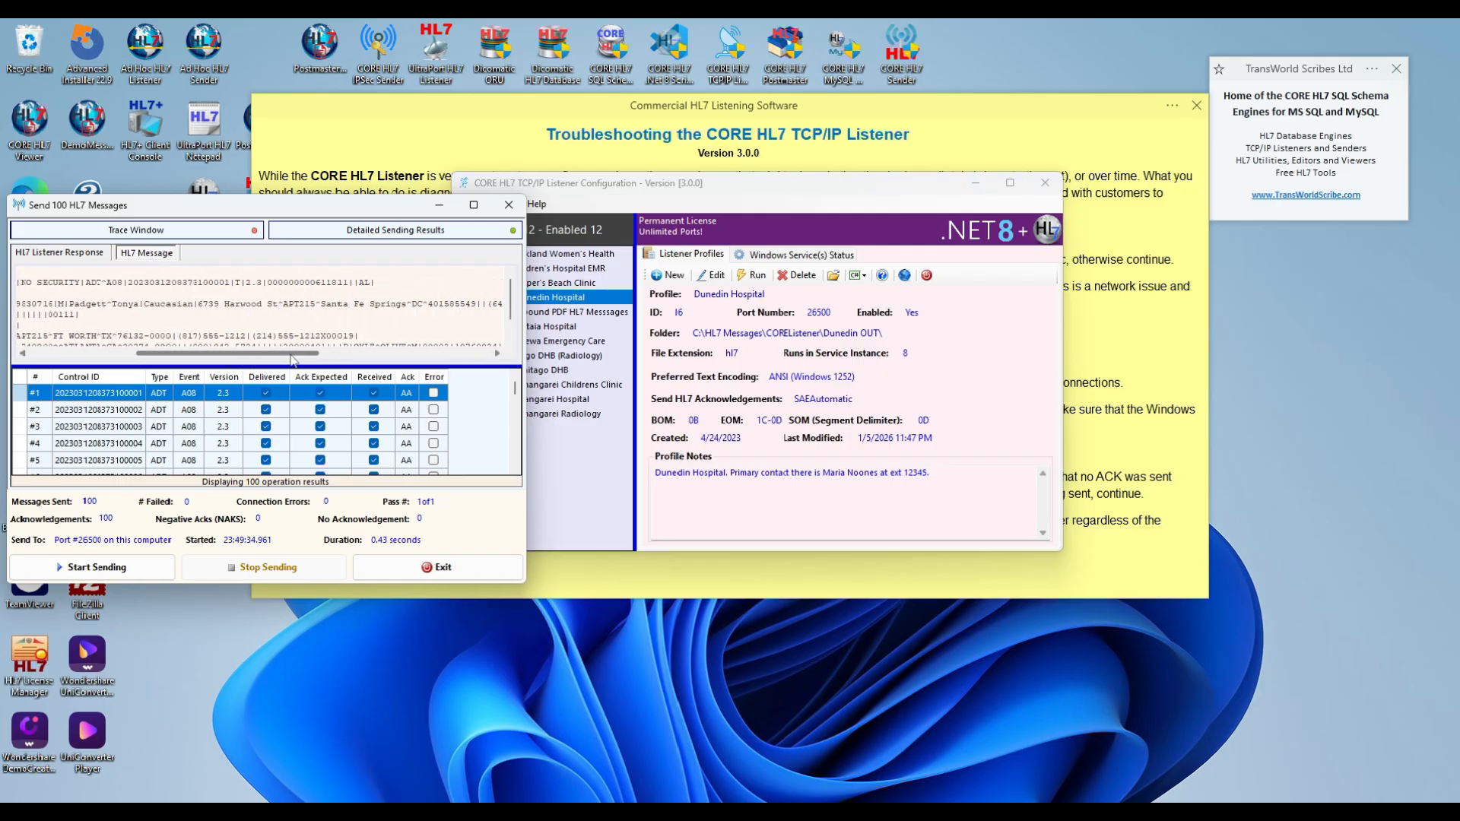
pyautogui.doubleClick(365, 284)
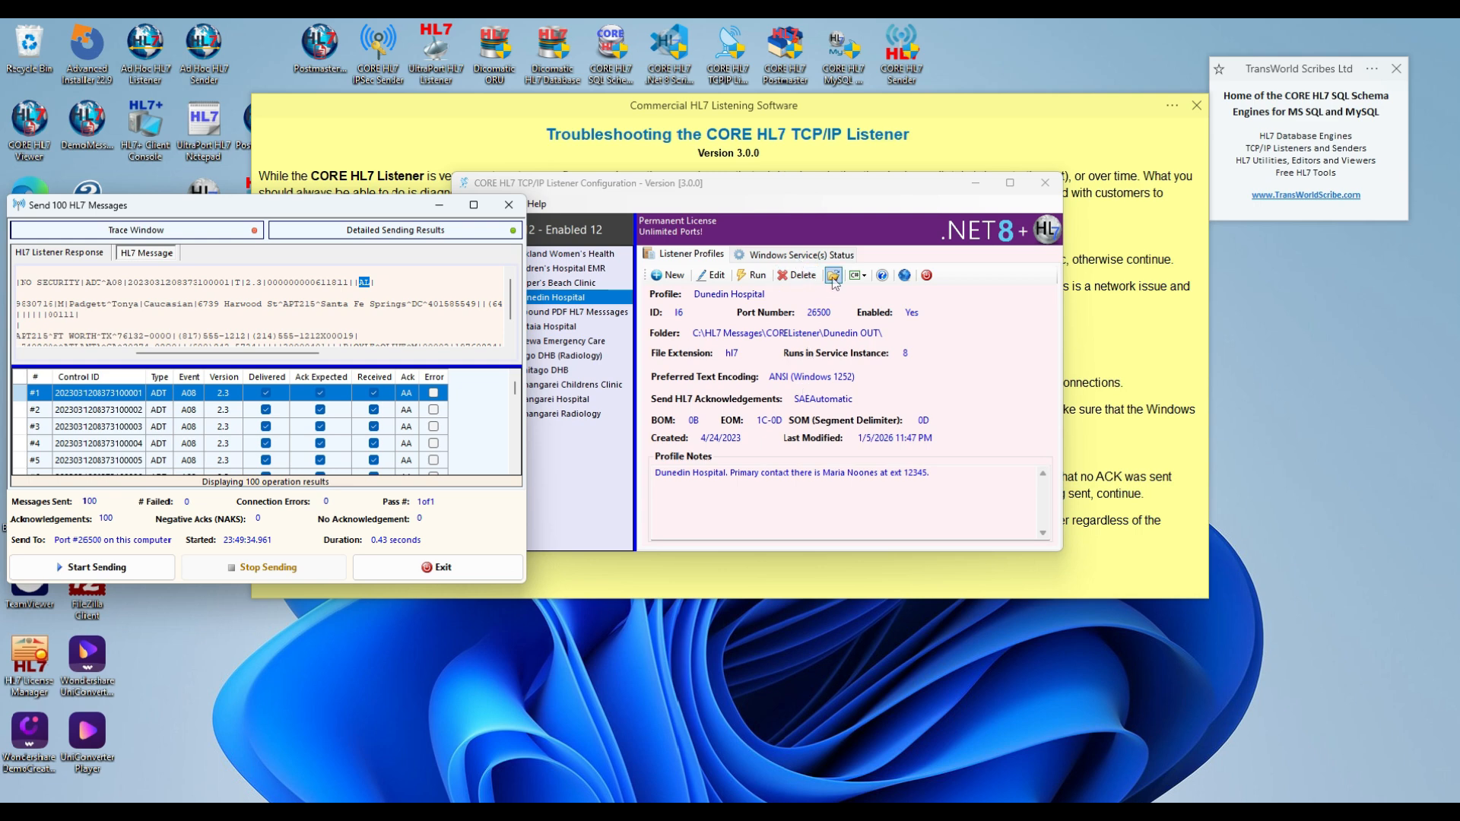
# Open the Dunedin Hospital profile's data folder and the log file Traffic.I6.20260105.log in its Traffic subfolder
pyautogui.click(834, 281)
pyautogui.click(834, 278)
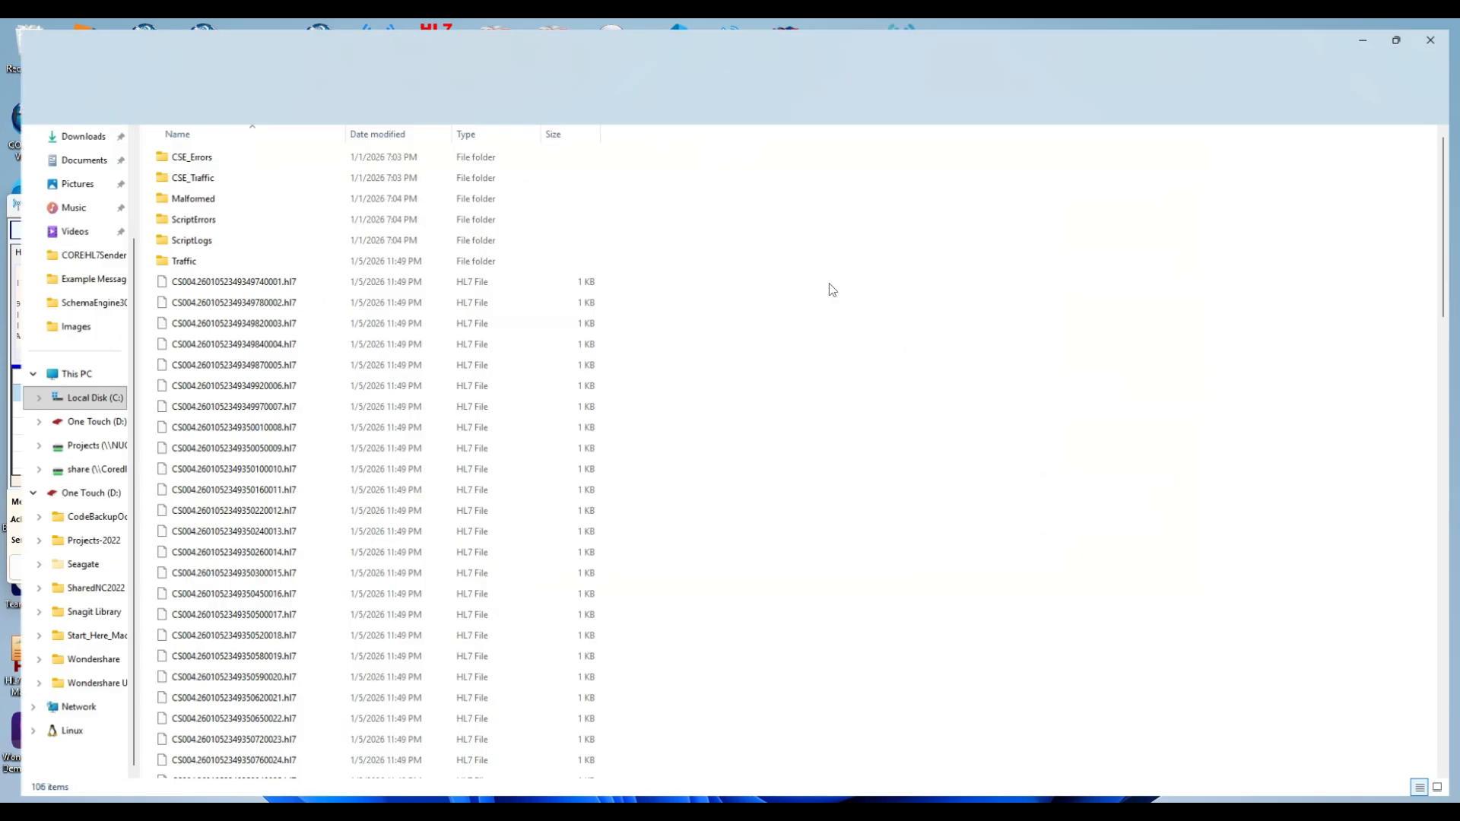
pyautogui.click(168, 262)
pyautogui.doubleClick(168, 262)
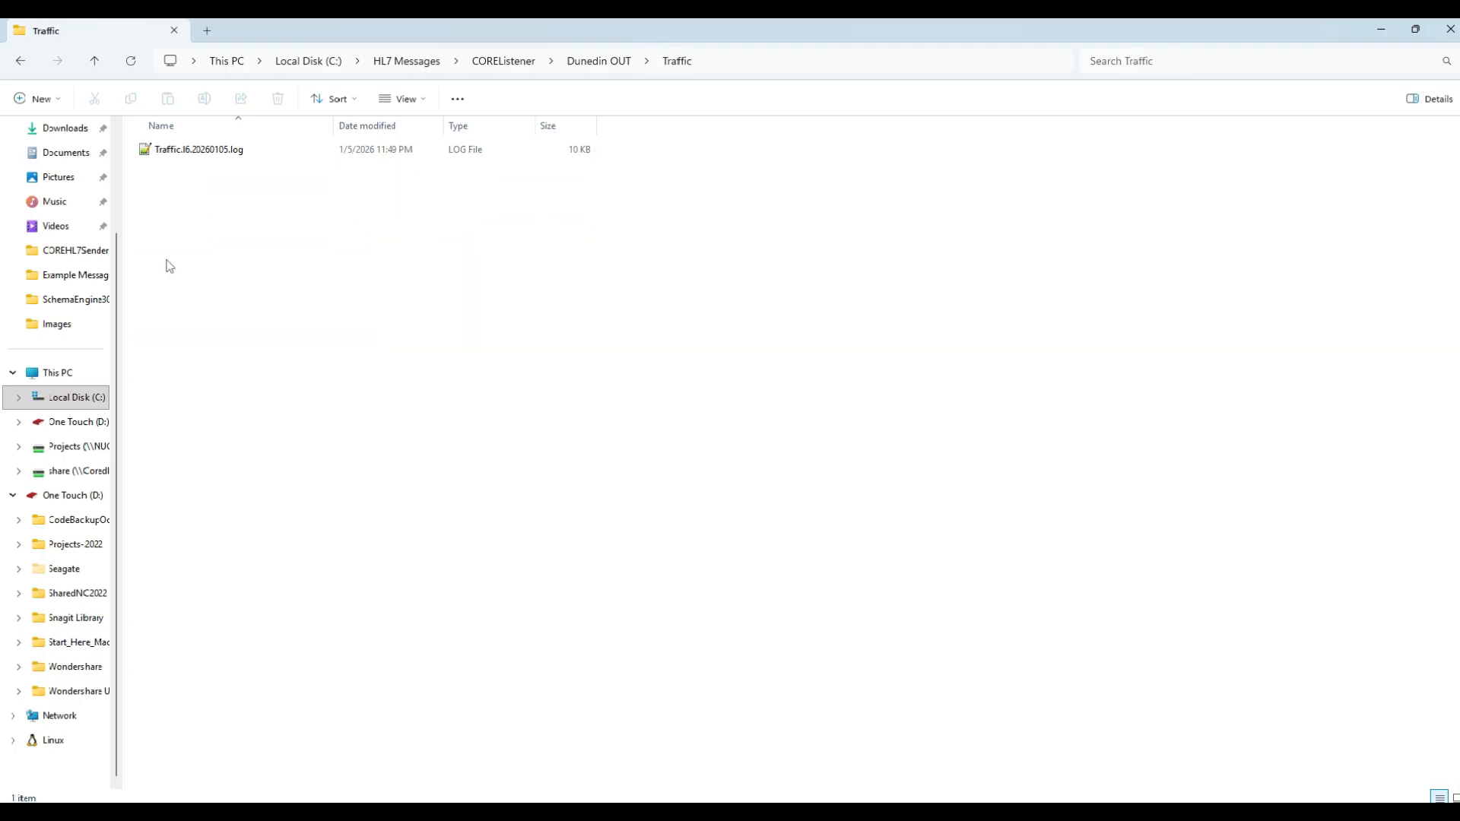
pyautogui.doubleClick(213, 158)
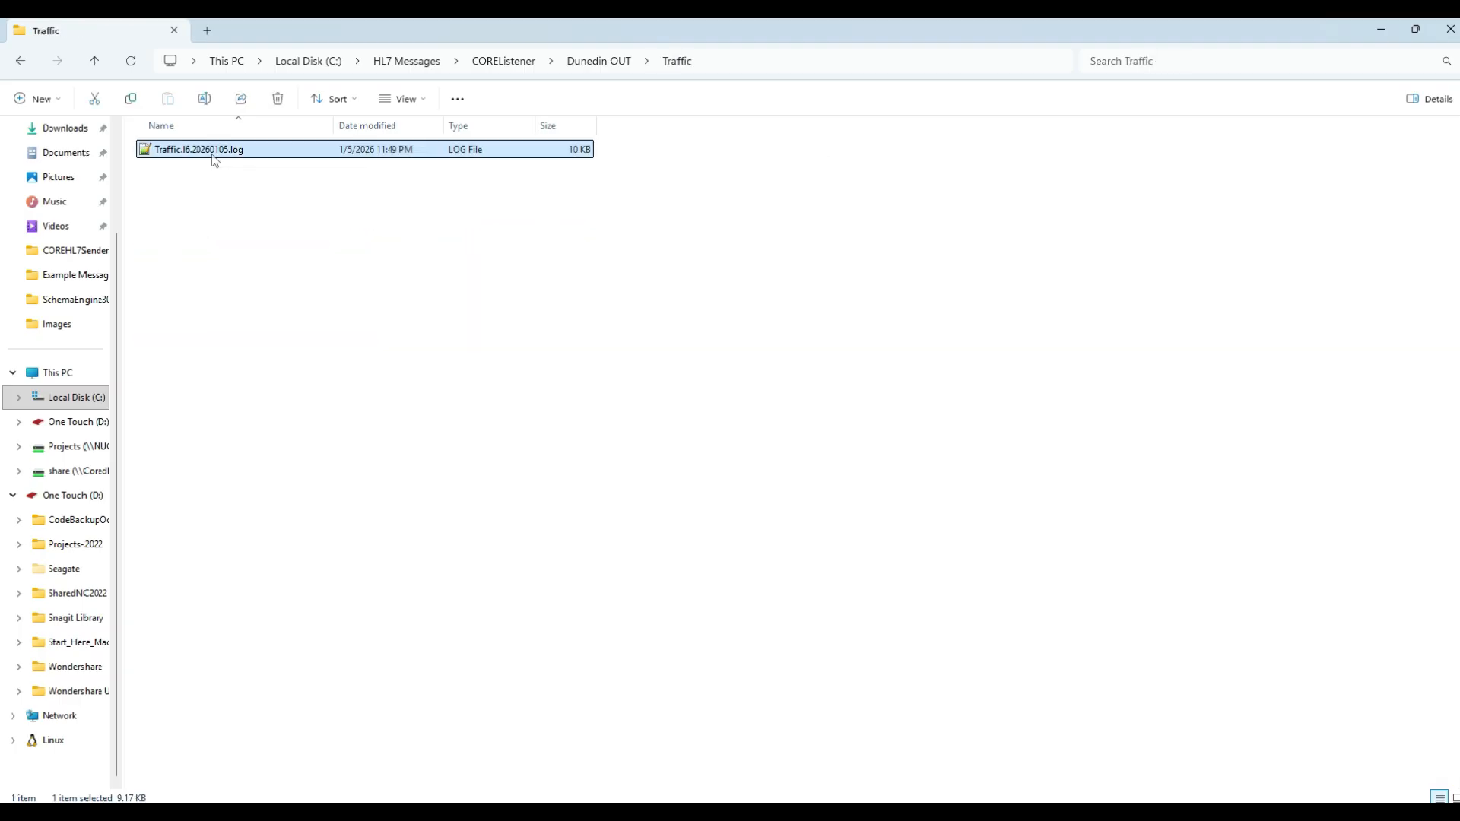
# Examine the acknowledgement codes and control IDs throughout the traffic log, and put away the log and its folder window
pyautogui.scroll(-16, 330, 424)
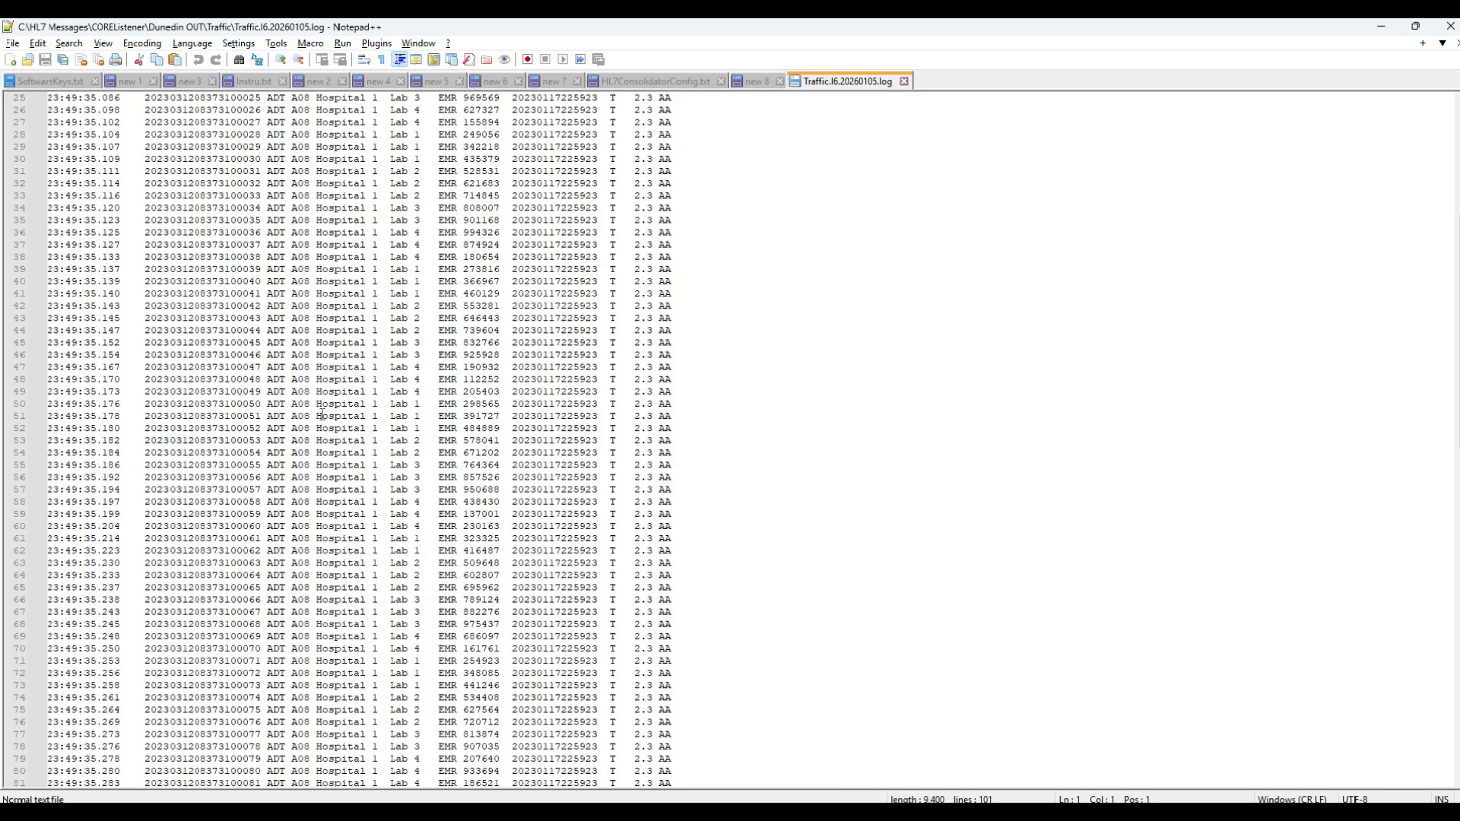
pyautogui.doubleClick(663, 367)
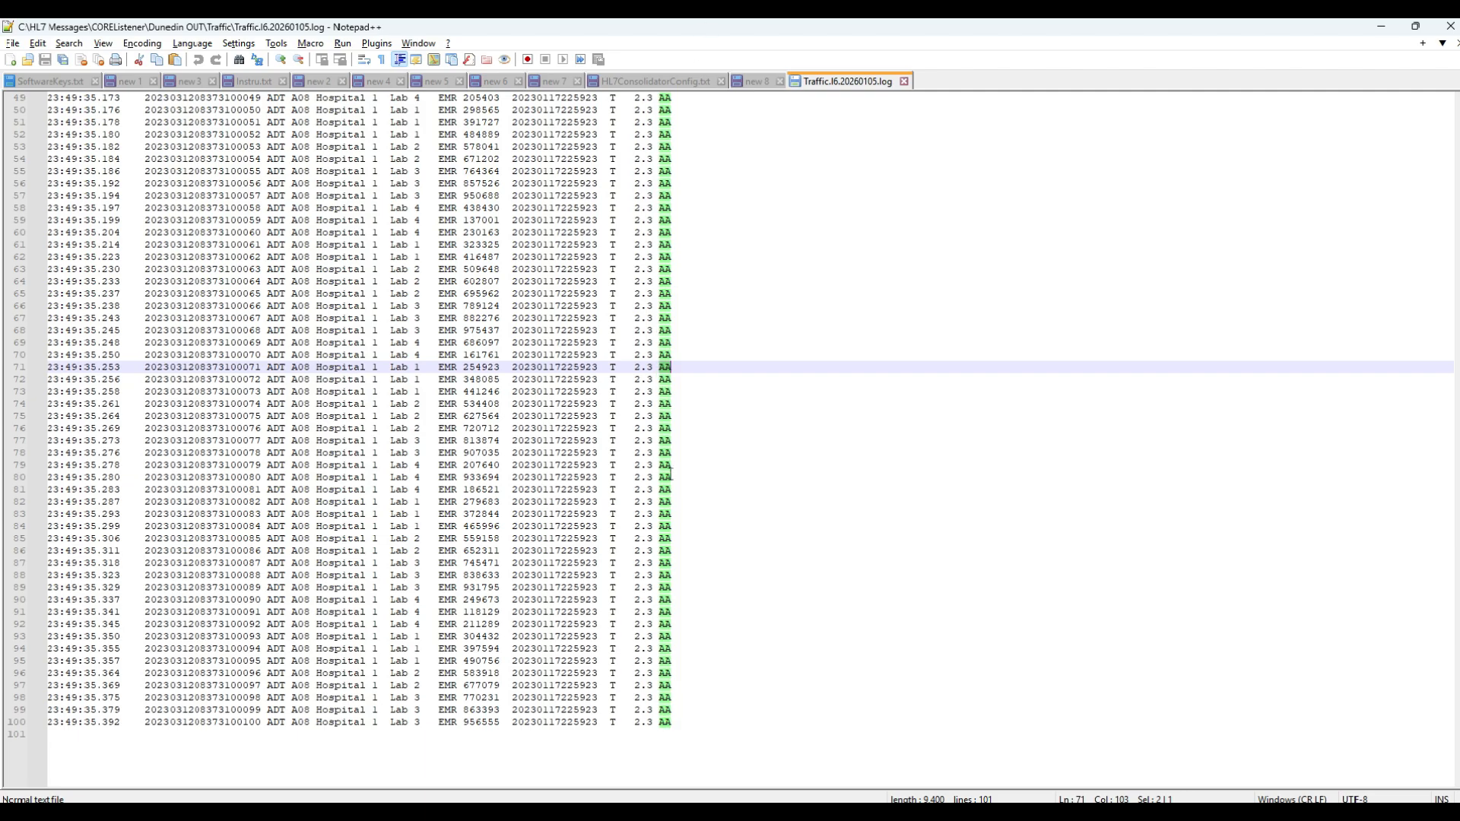
pyautogui.click(189, 293)
pyautogui.scroll(-9, 190, 289)
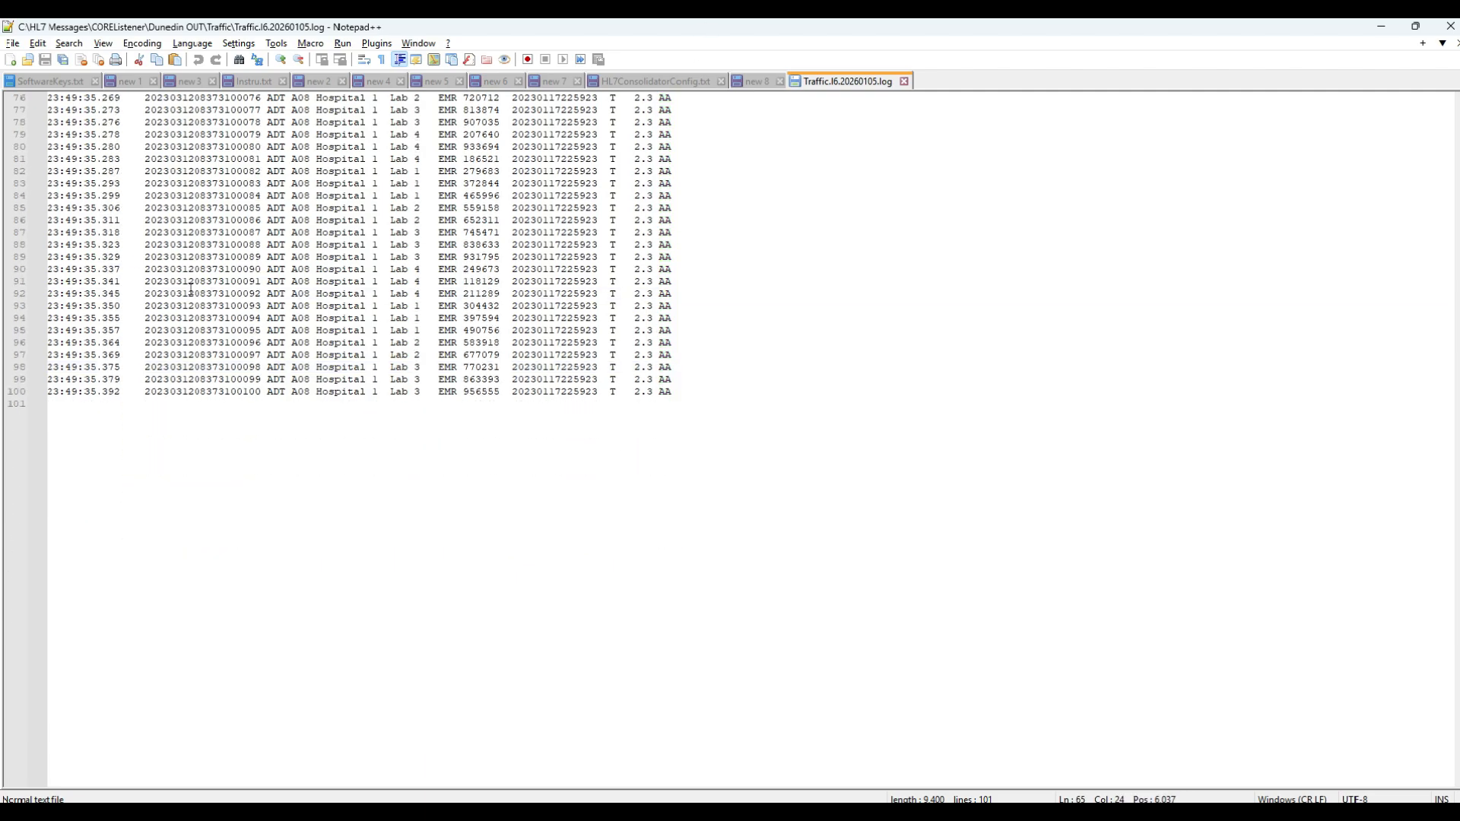
pyautogui.scroll(20, 192, 288)
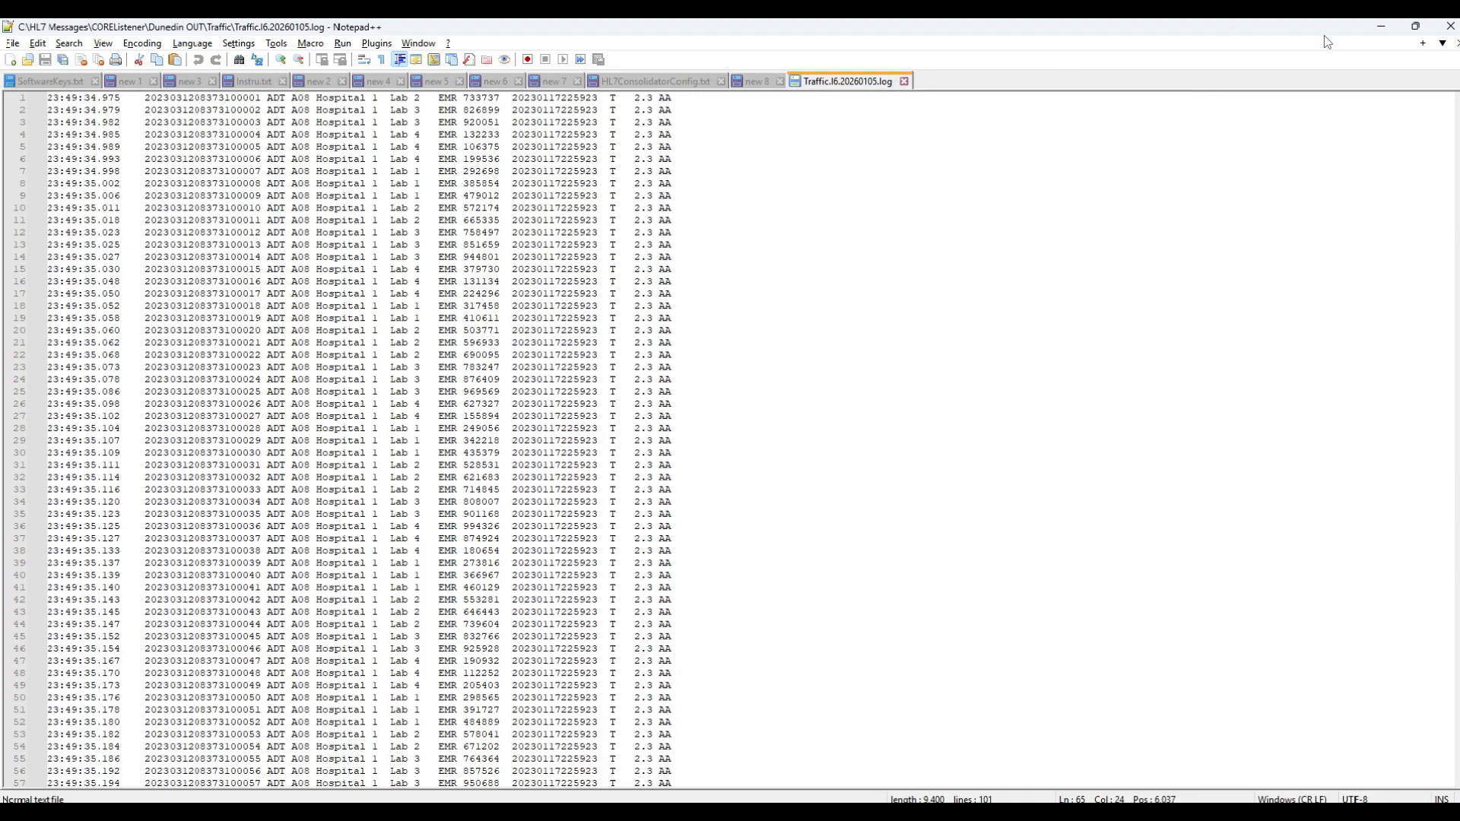
pyautogui.click(1449, 27)
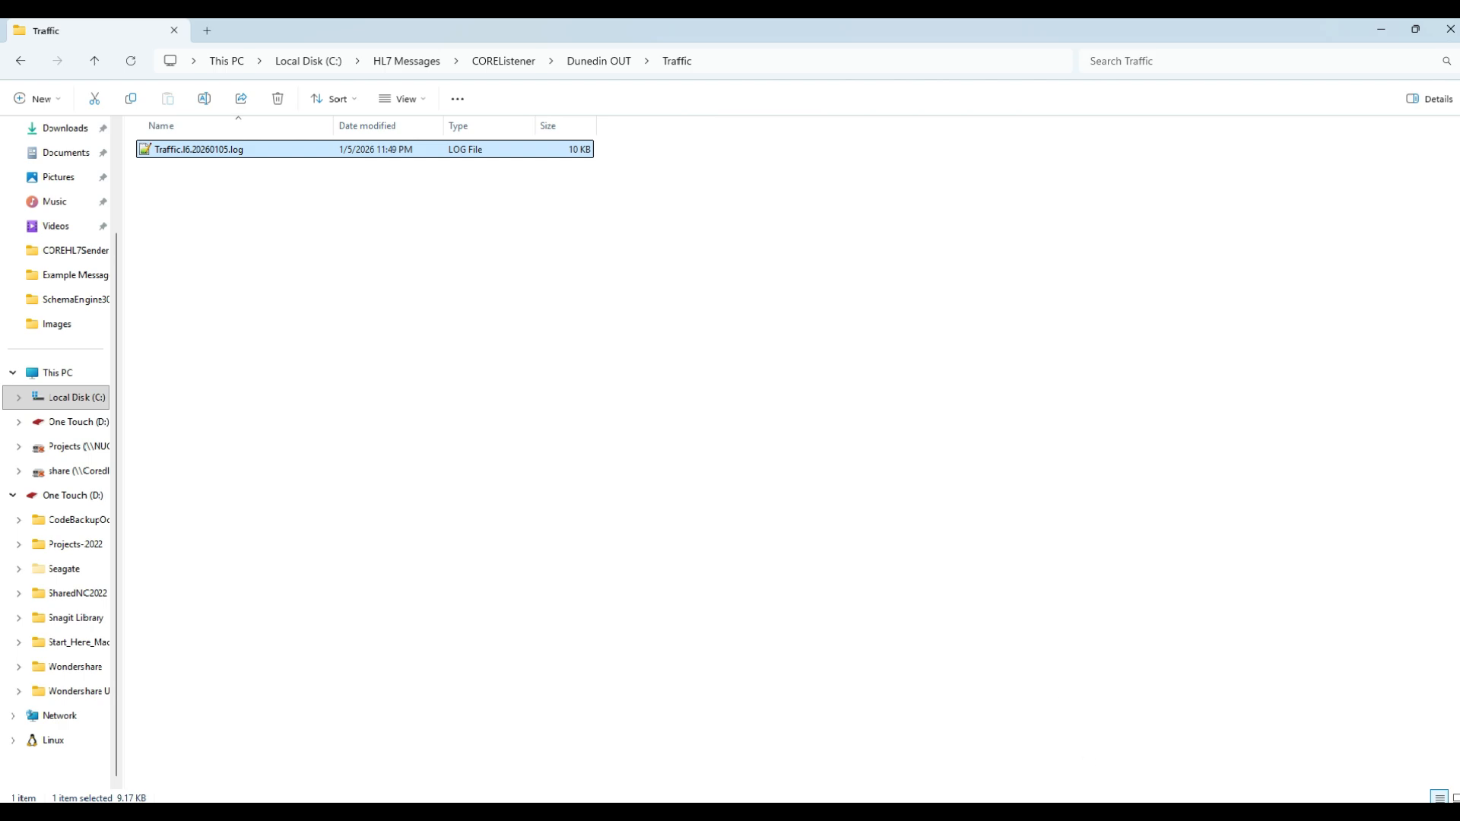
pyautogui.click(1034, 737)
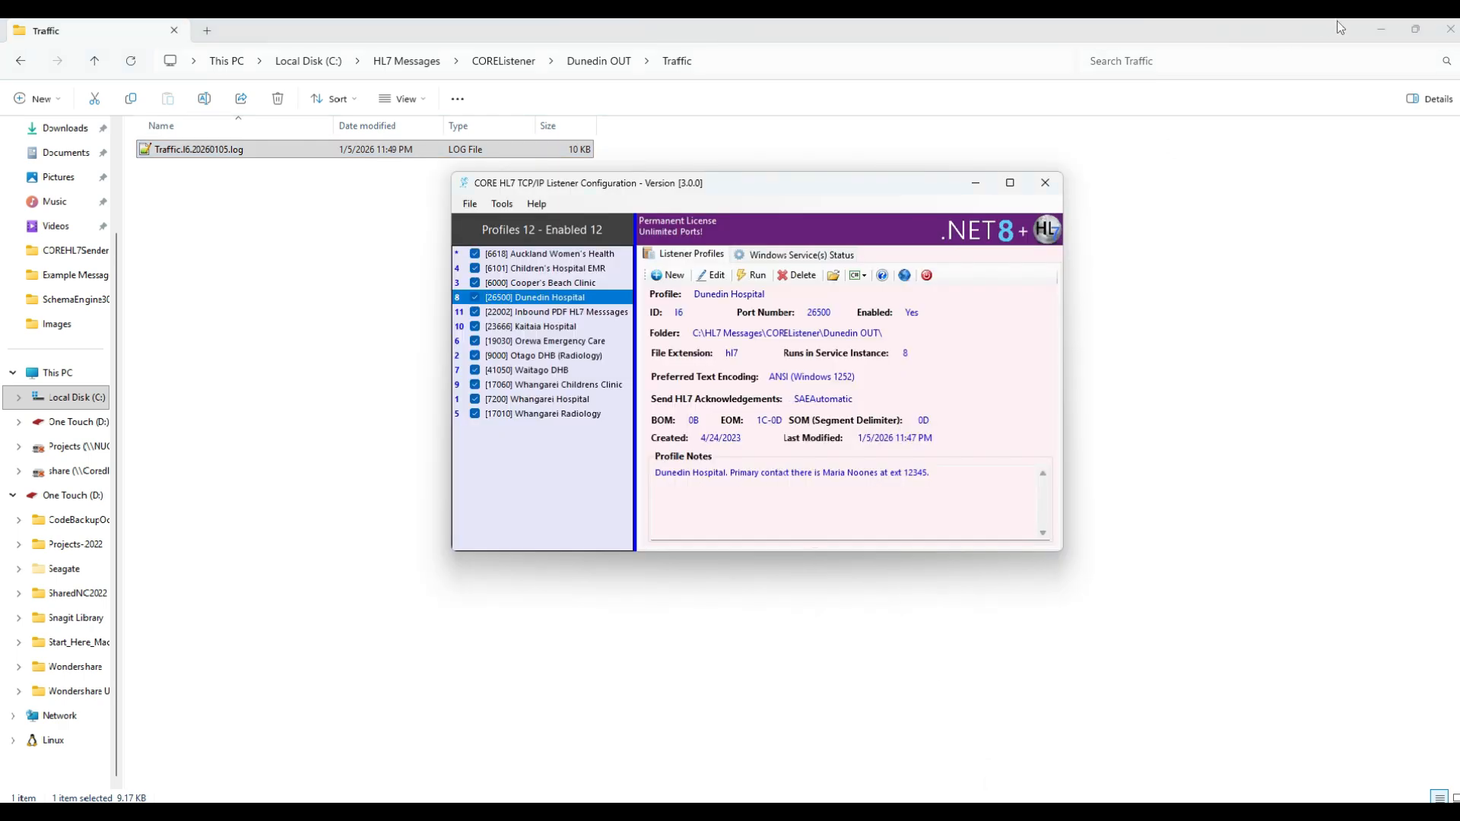
pyautogui.click(1384, 29)
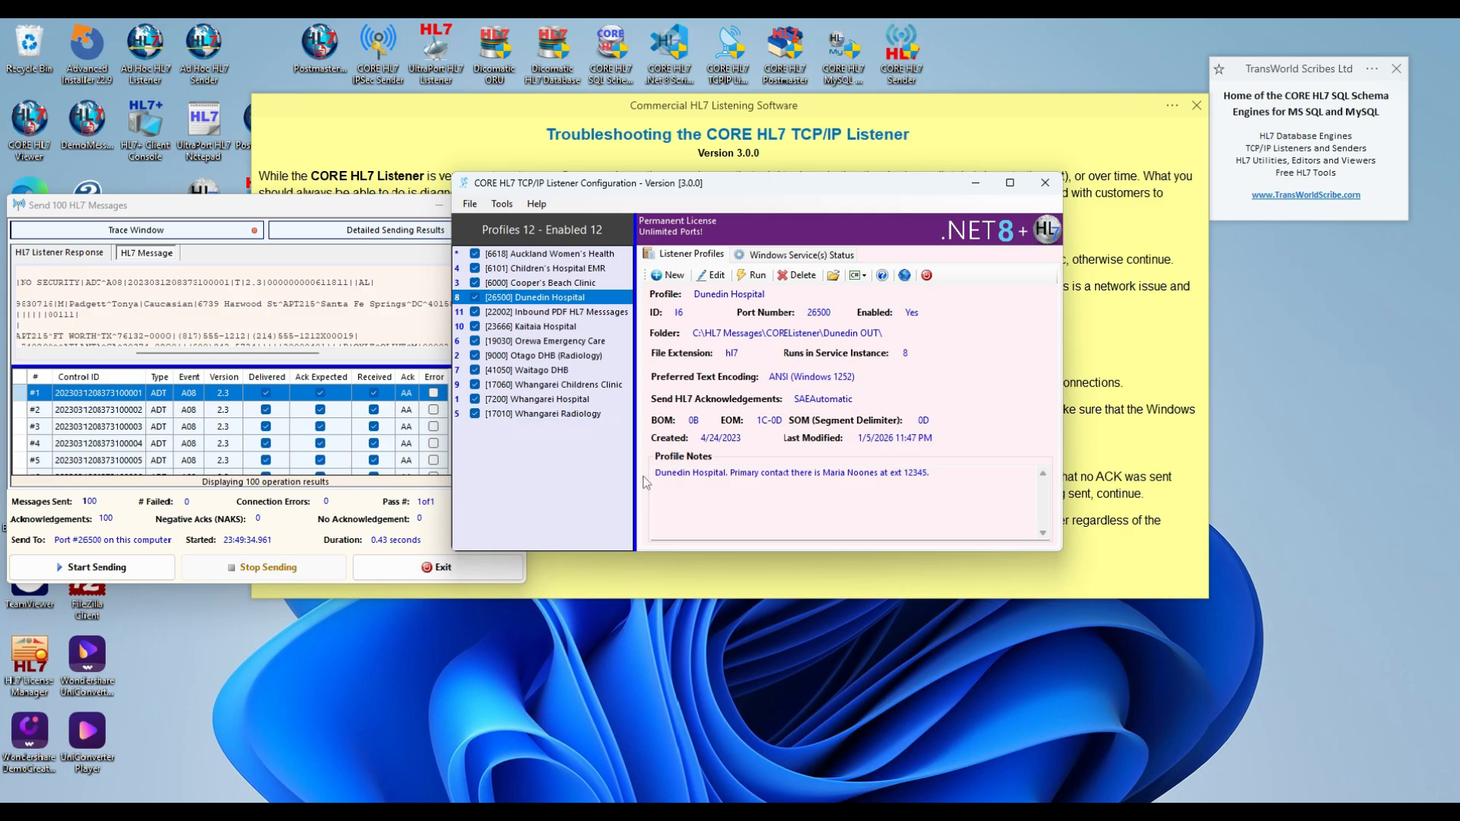
# Review the troubleshooting note's advice on checking the daily Traffic Logs for sent acknowledgements, alongside the sending results
pyautogui.click(425, 106)
pyautogui.click(183, 213)
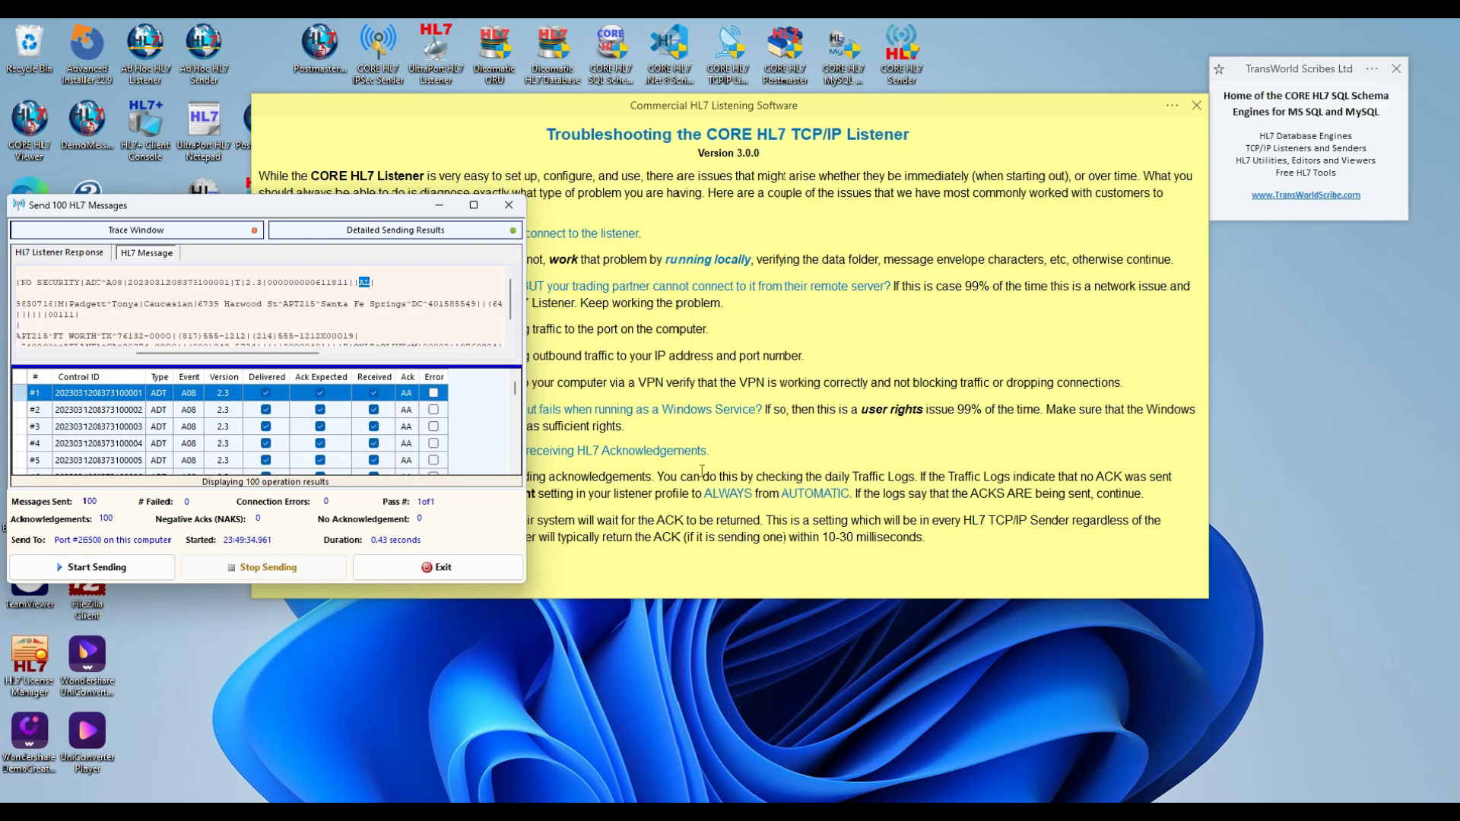
pyautogui.click(701, 469)
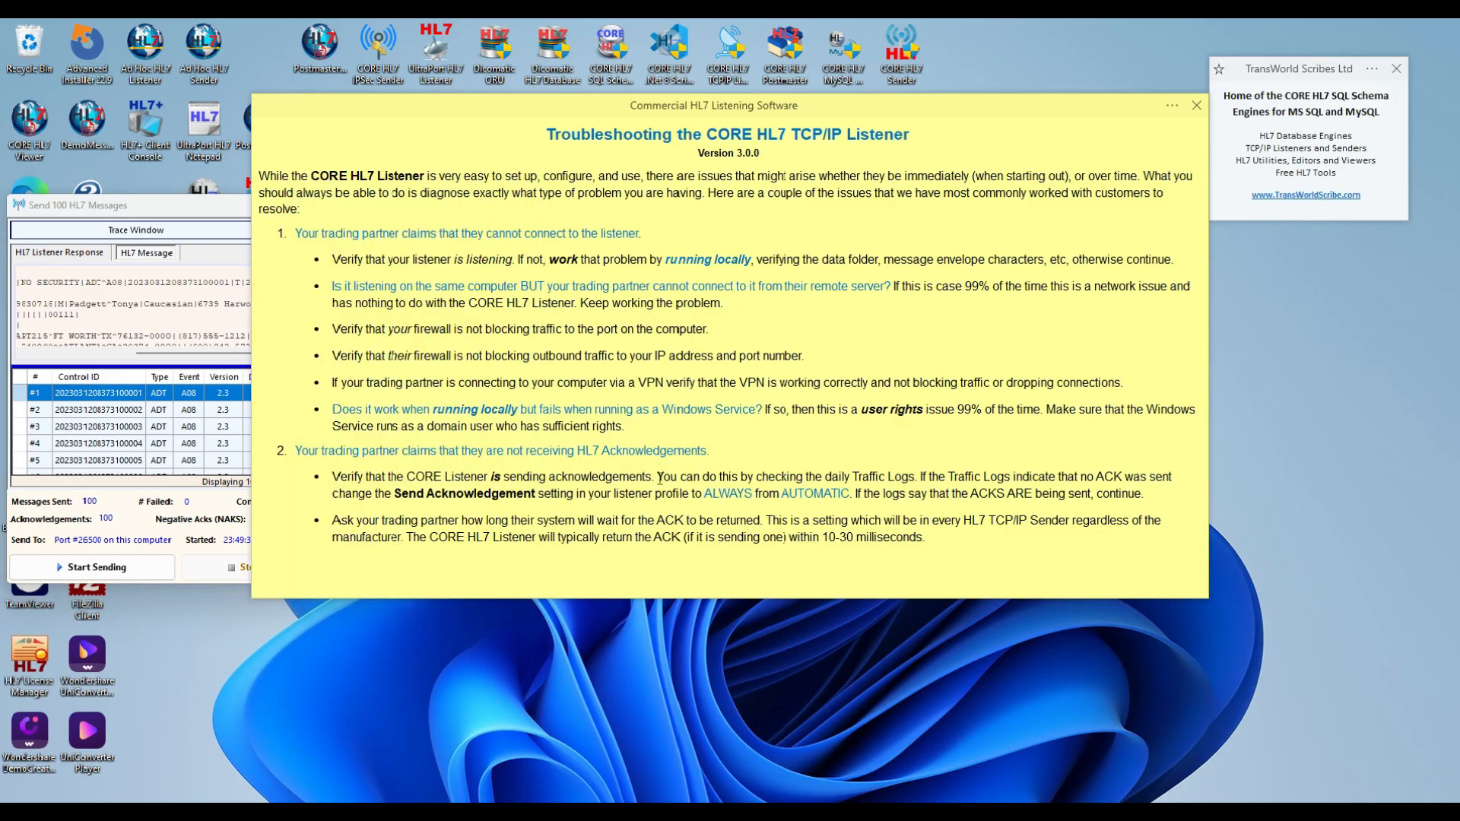
pyautogui.moveTo(660, 477); pyautogui.dragTo(663, 488)
pyautogui.click(694, 478)
# Stop service Instance #8, which runs the Dunedin Hospital profile, and check its service status
pyautogui.click(1017, 811)
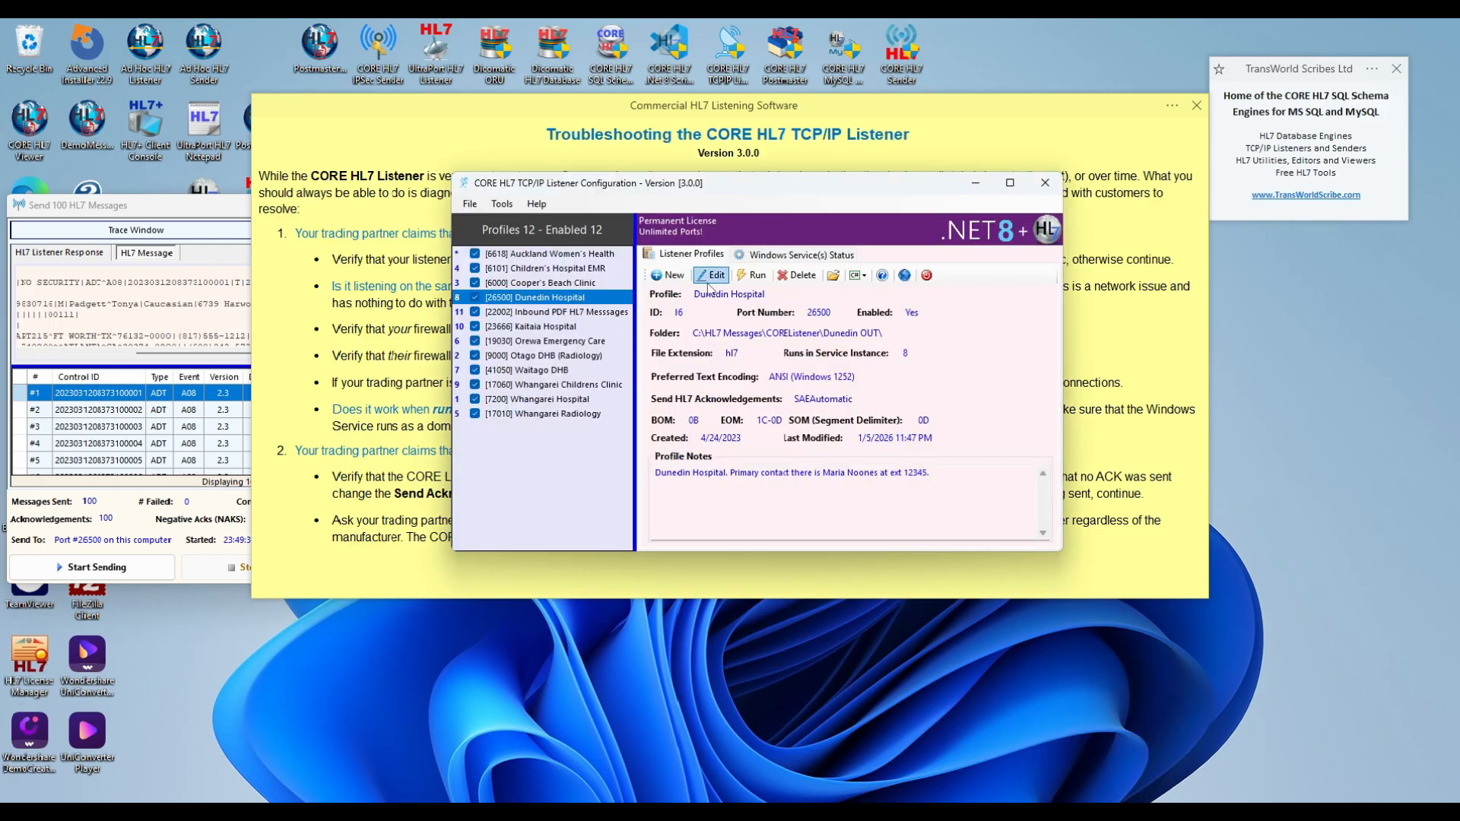
pyautogui.click(771, 259)
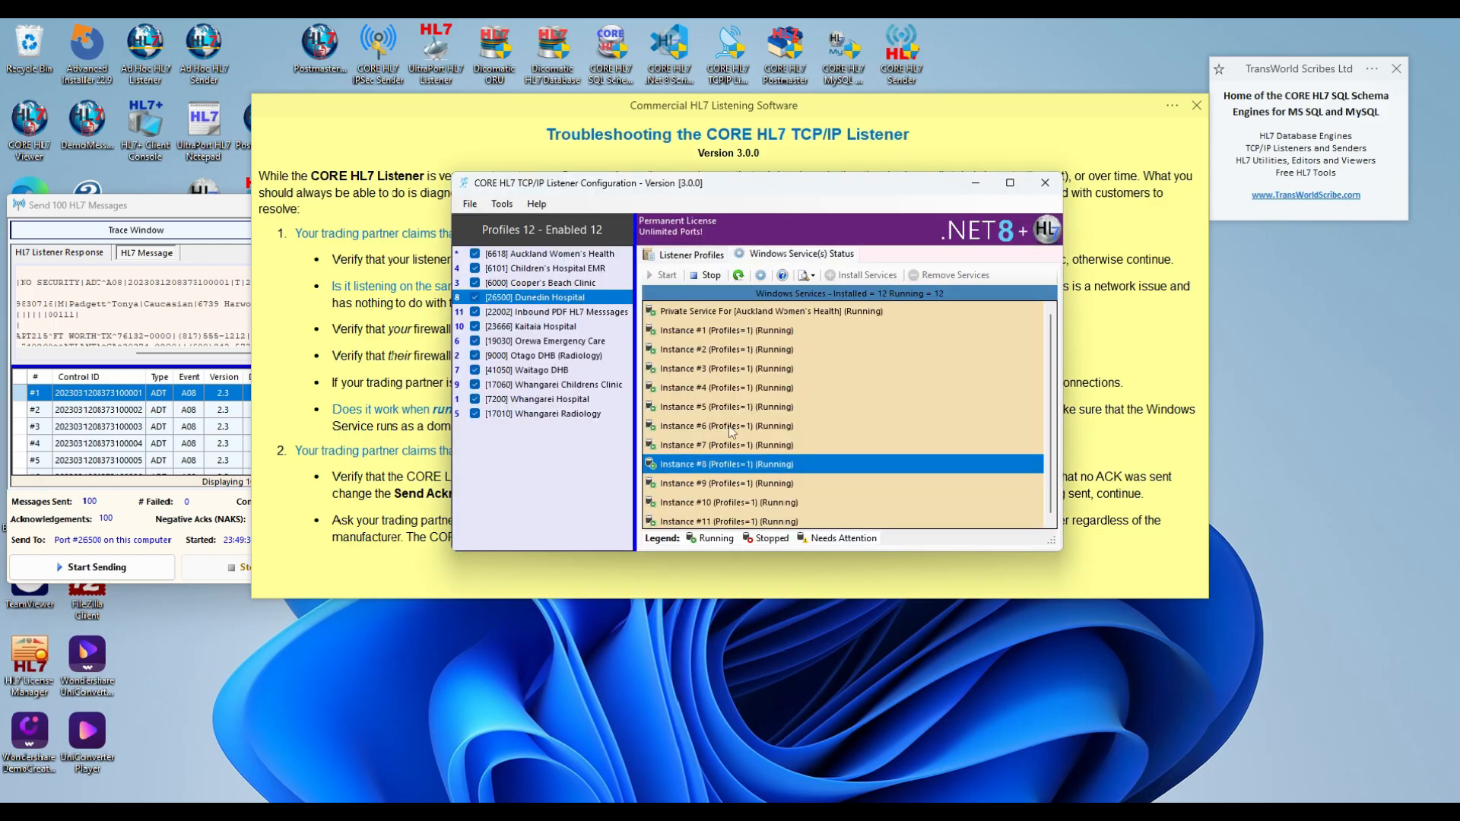
pyautogui.rightClick(700, 466)
pyautogui.click(749, 494)
pyautogui.click(692, 255)
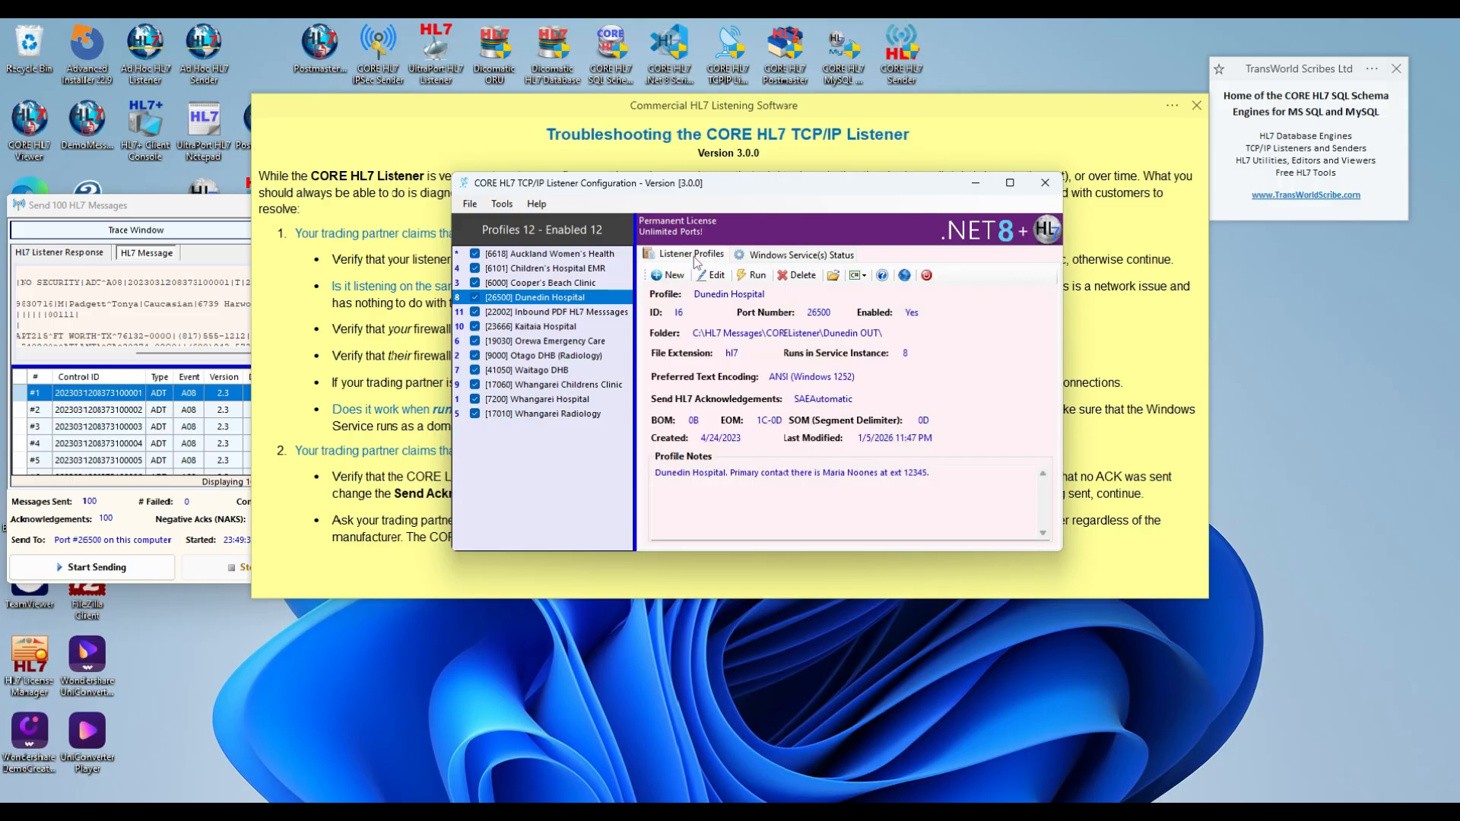
pyautogui.click(785, 258)
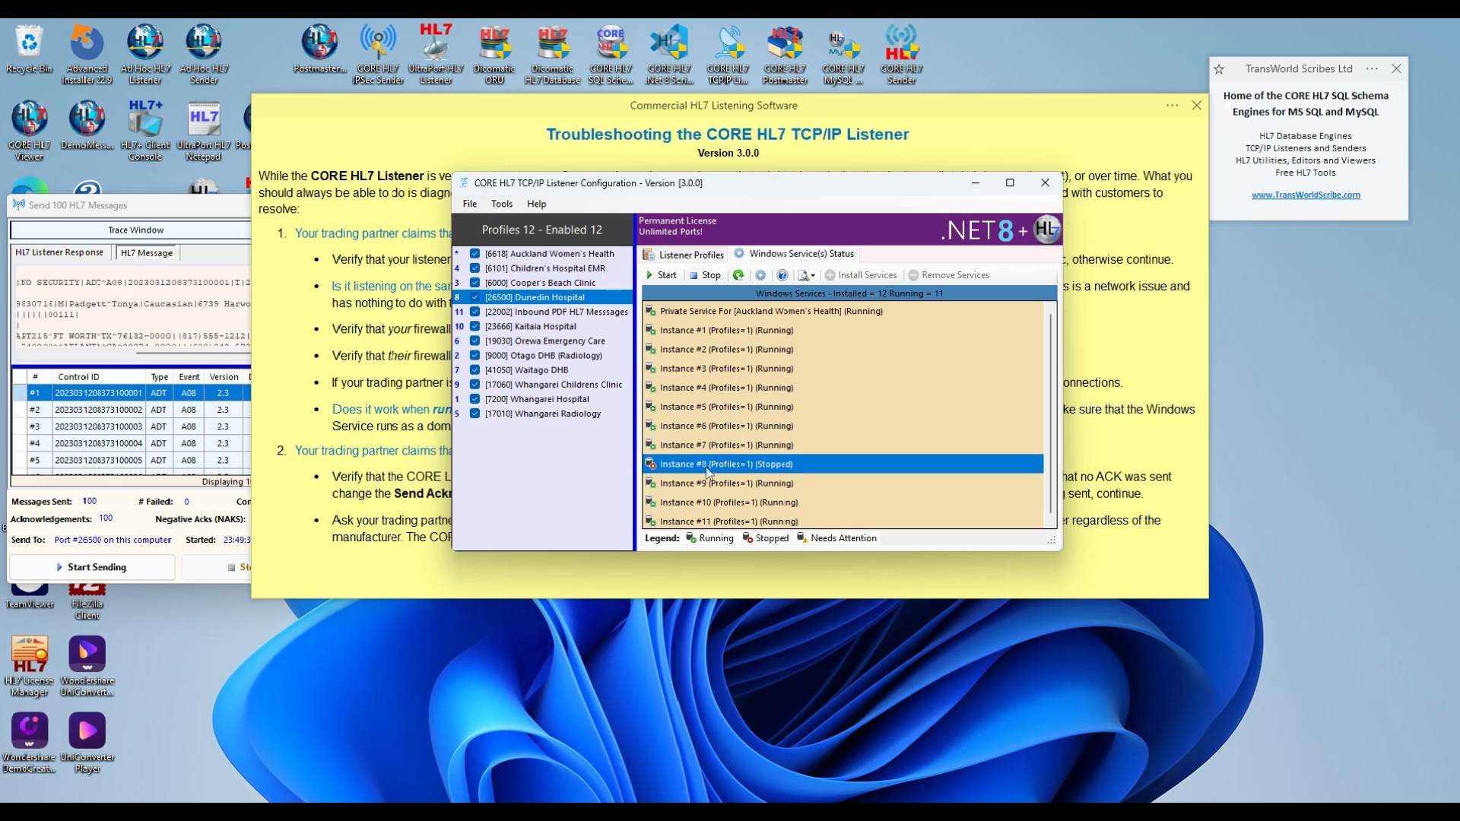
# Try the Always option for Send Acknowledgements in the Dunedin Hospital profile and cancel the profile edit
pyautogui.click(689, 257)
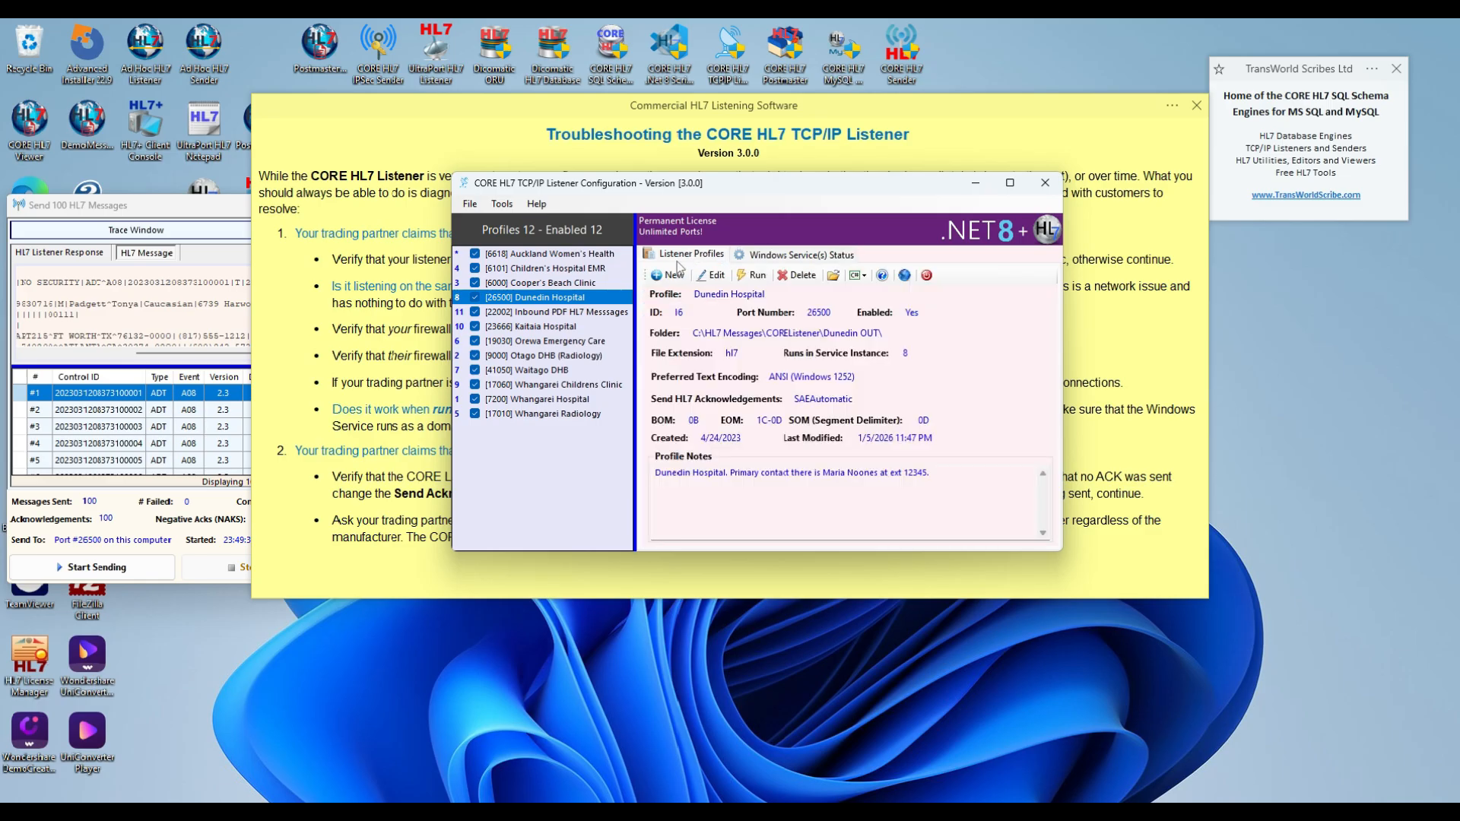
pyautogui.click(713, 275)
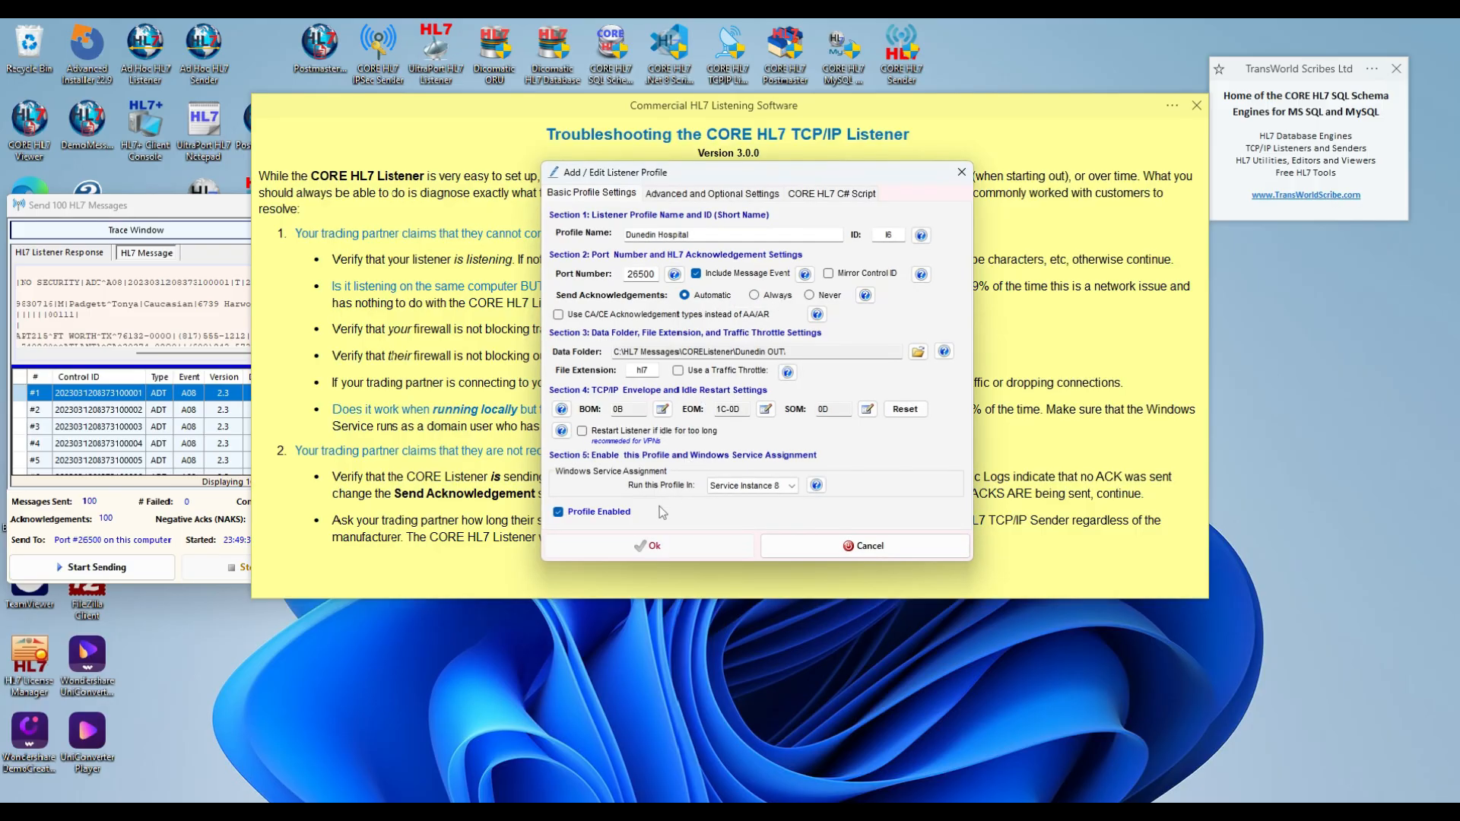
pyautogui.click(754, 296)
pyautogui.click(808, 543)
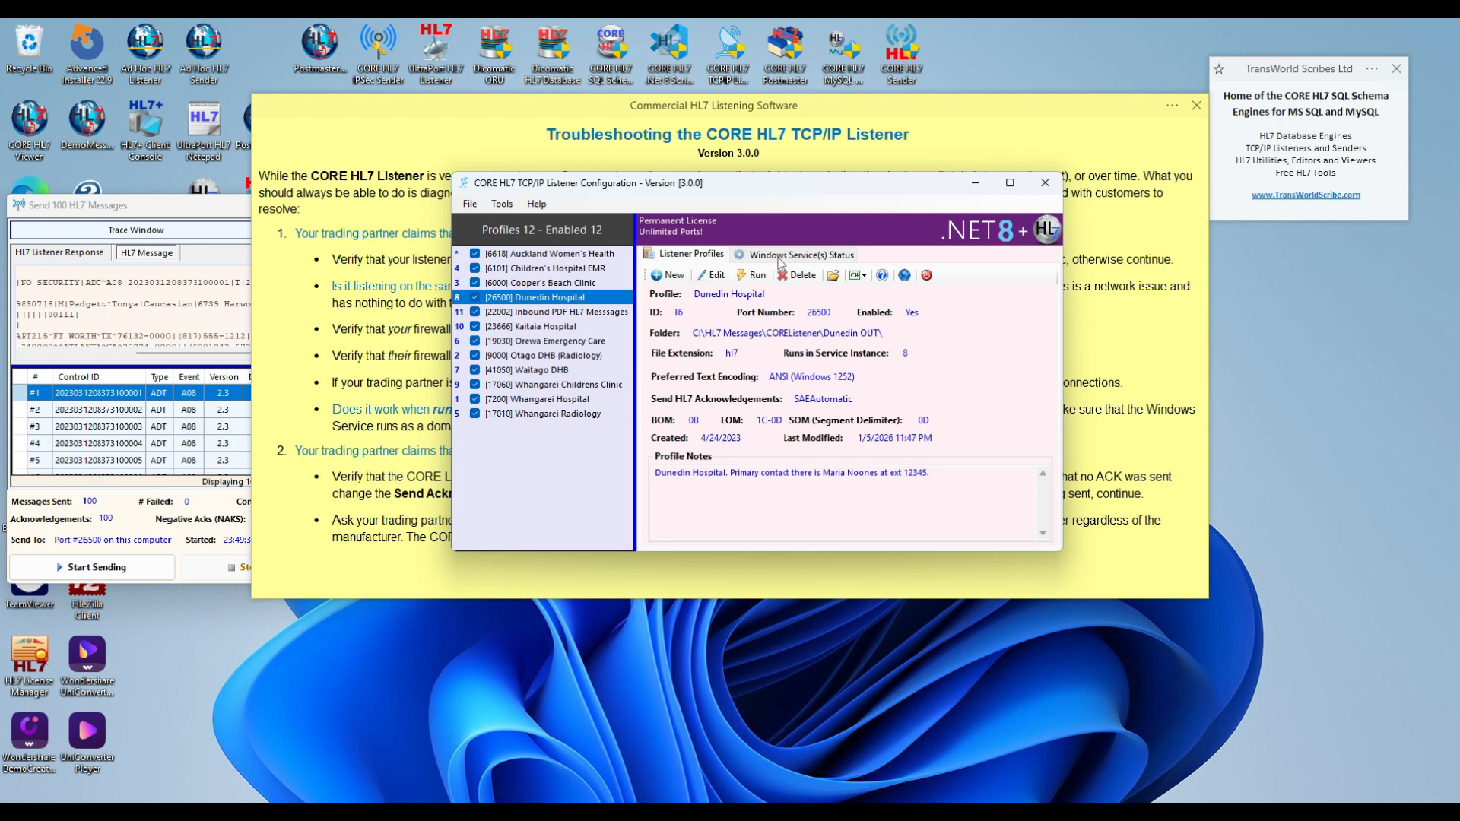
# Read the note's advice on how long the sender waits for the ACK, and close the Send 100 HL7 Messages results
pyautogui.click(397, 104)
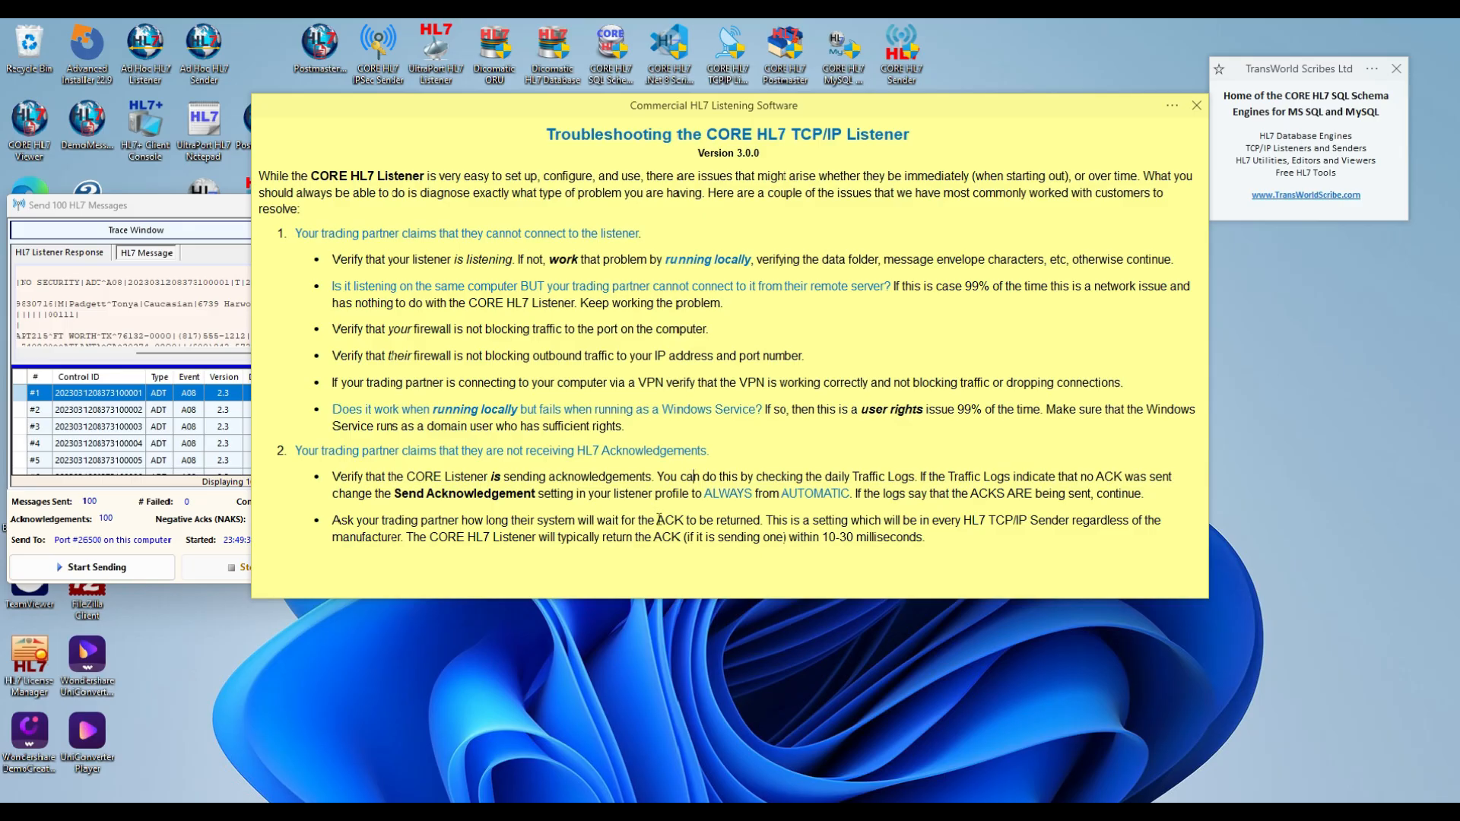
pyautogui.moveTo(656, 520); pyautogui.dragTo(686, 519)
pyautogui.click(635, 522)
pyautogui.click(178, 211)
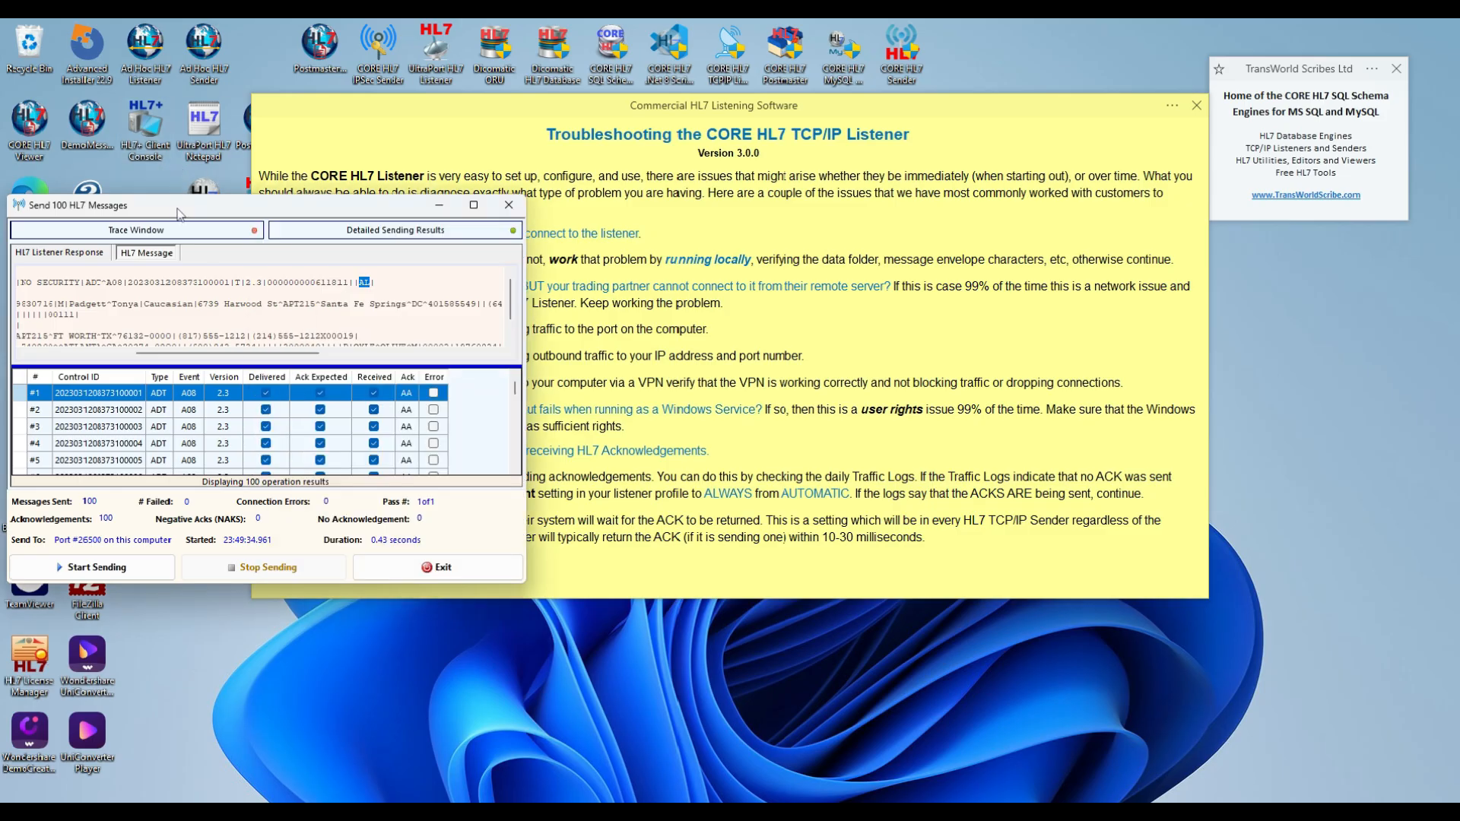
pyautogui.click(397, 576)
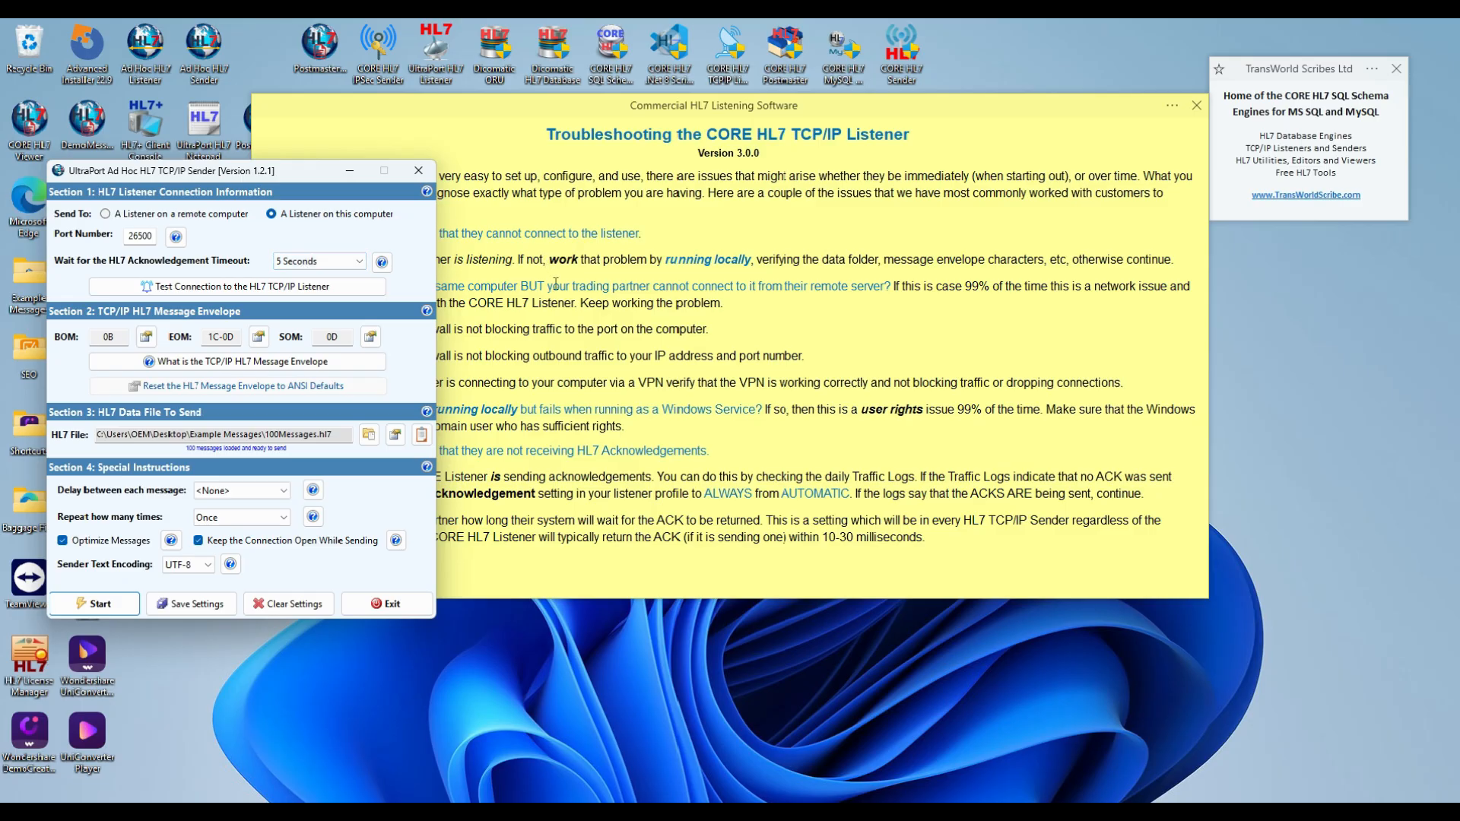
# Highlight the note's typical ACK return time of 10-30 milliseconds and return to the sender's settings
pyautogui.click(625, 514)
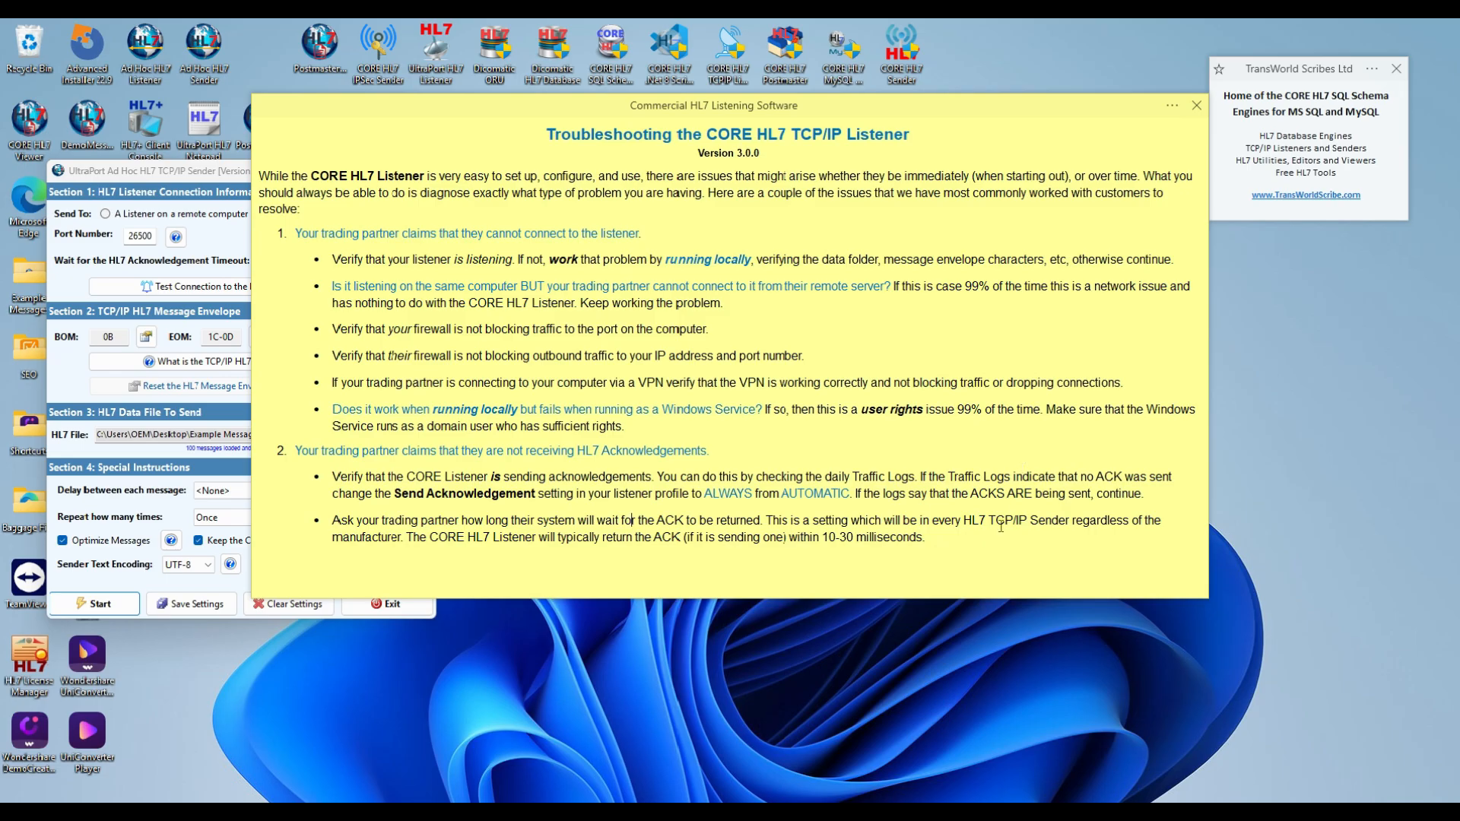
pyautogui.moveTo(825, 537); pyautogui.dragTo(855, 535)
pyautogui.click(173, 177)
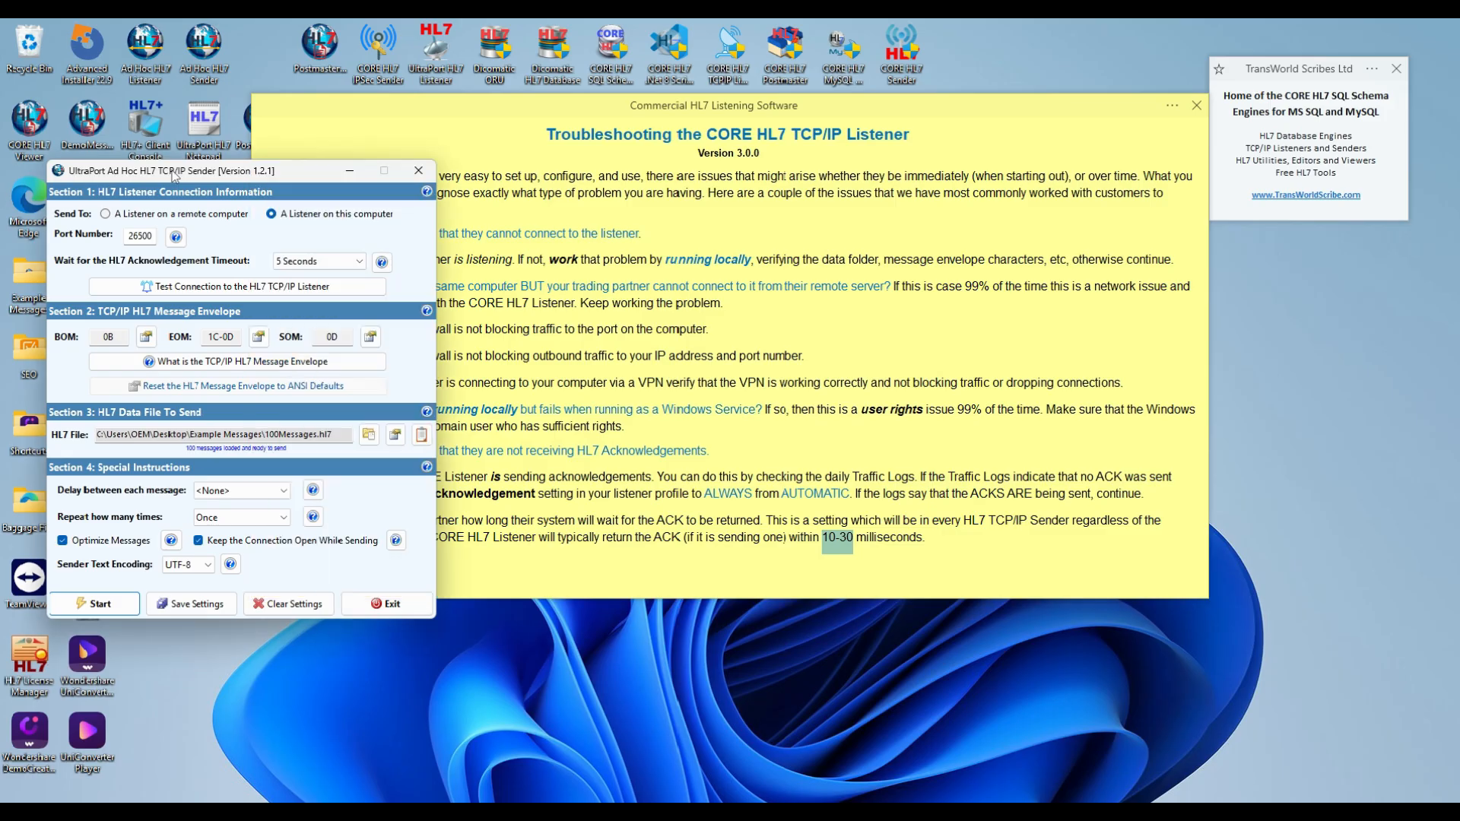
# Browse the shortest wait times offered for the HL7 acknowledgement timeout in the sender and return to the troubleshooting note
pyautogui.click(347, 262)
pyautogui.scroll(10, 322, 336)
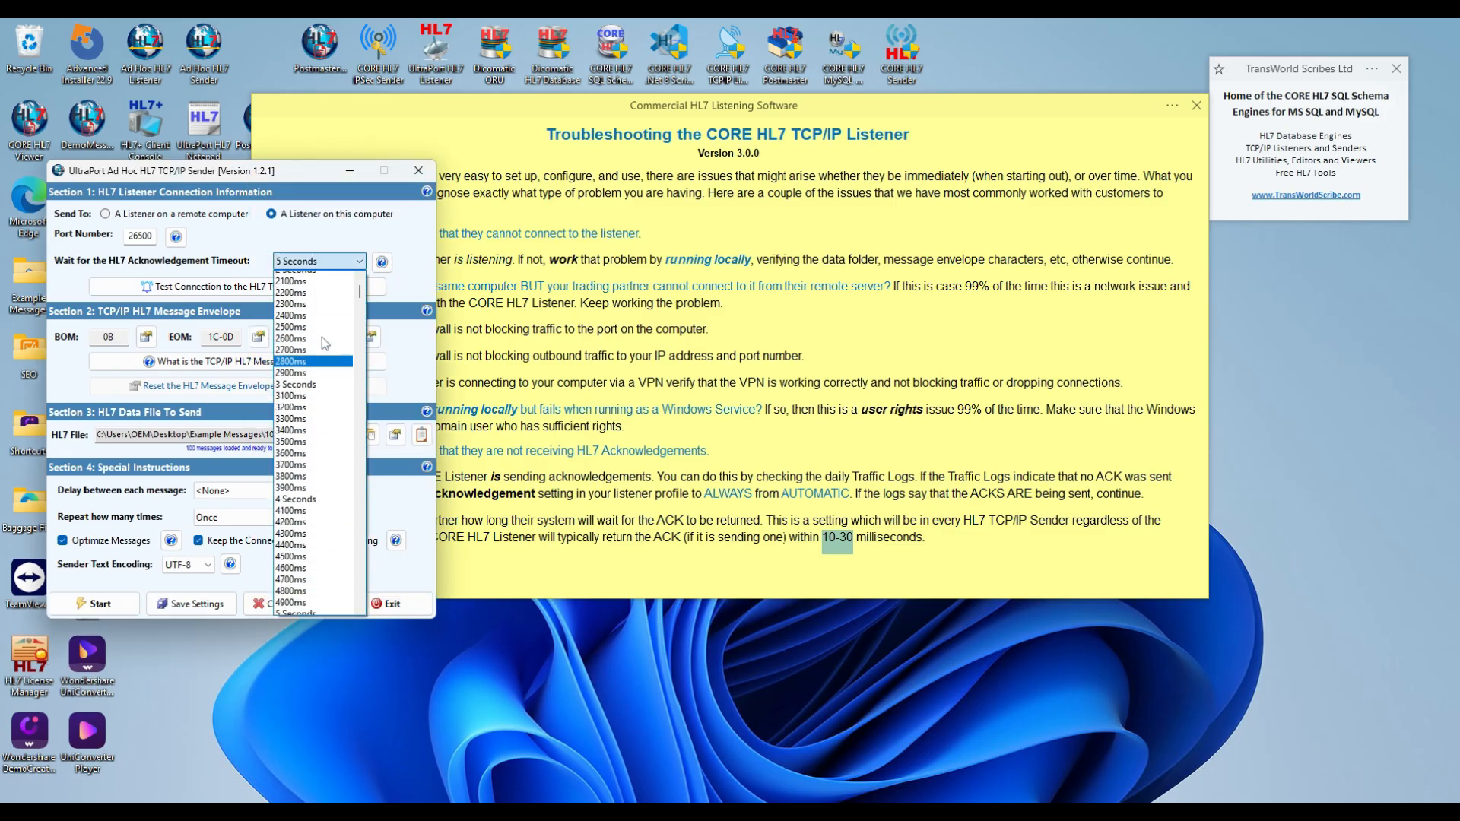
pyautogui.scroll(7, 322, 336)
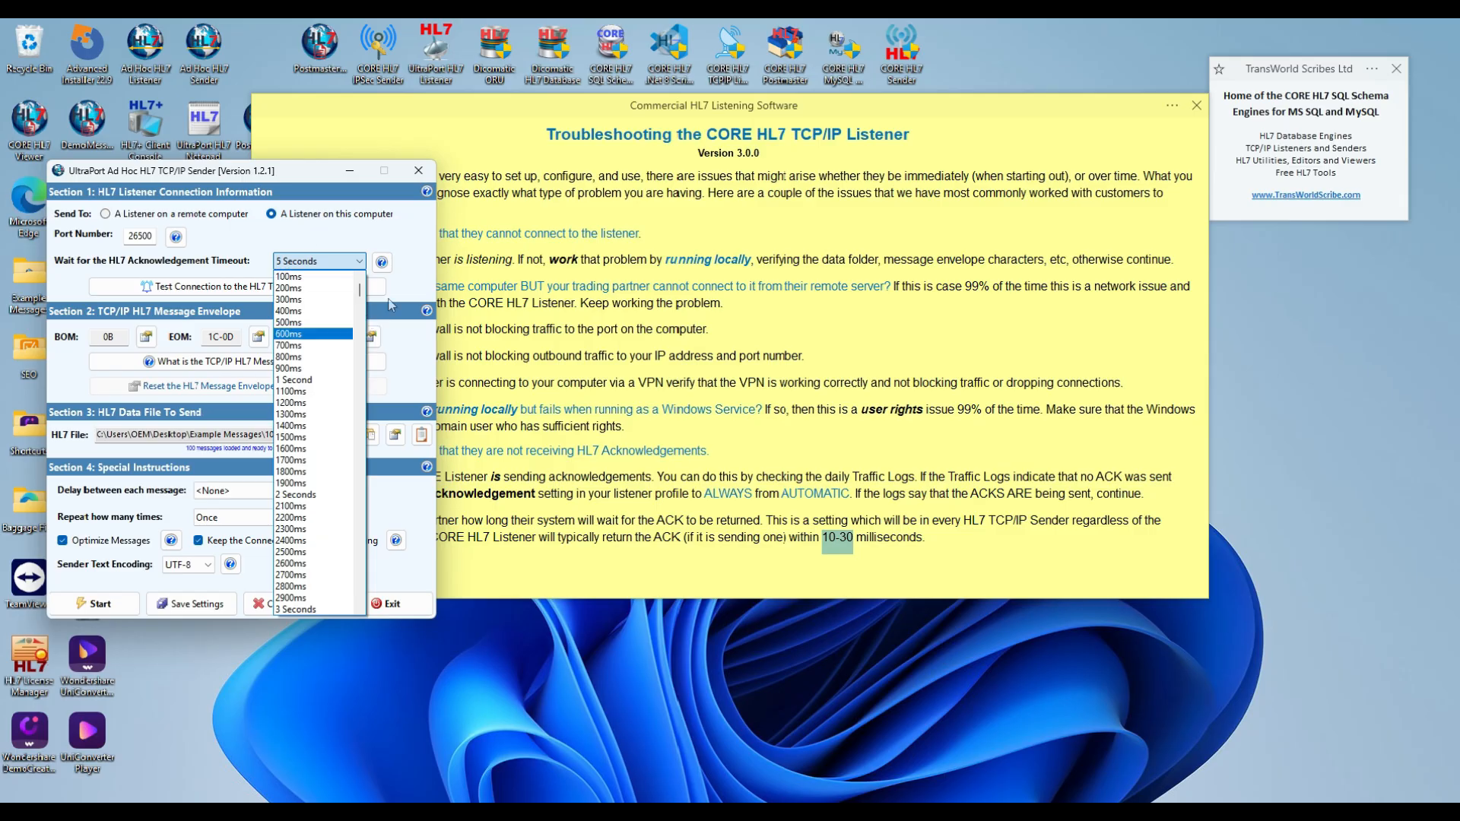
pyautogui.click(430, 283)
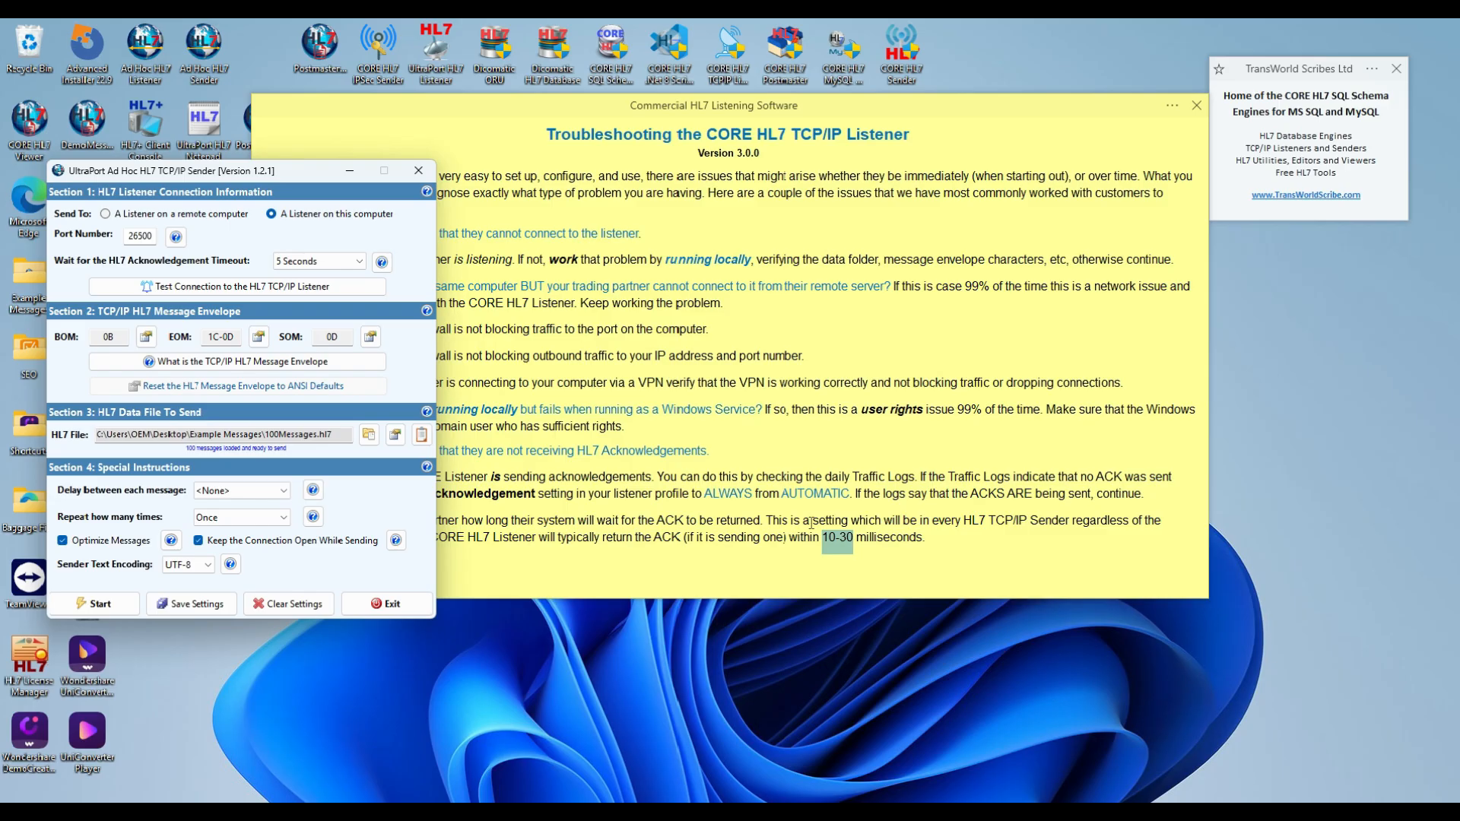
pyautogui.click(840, 373)
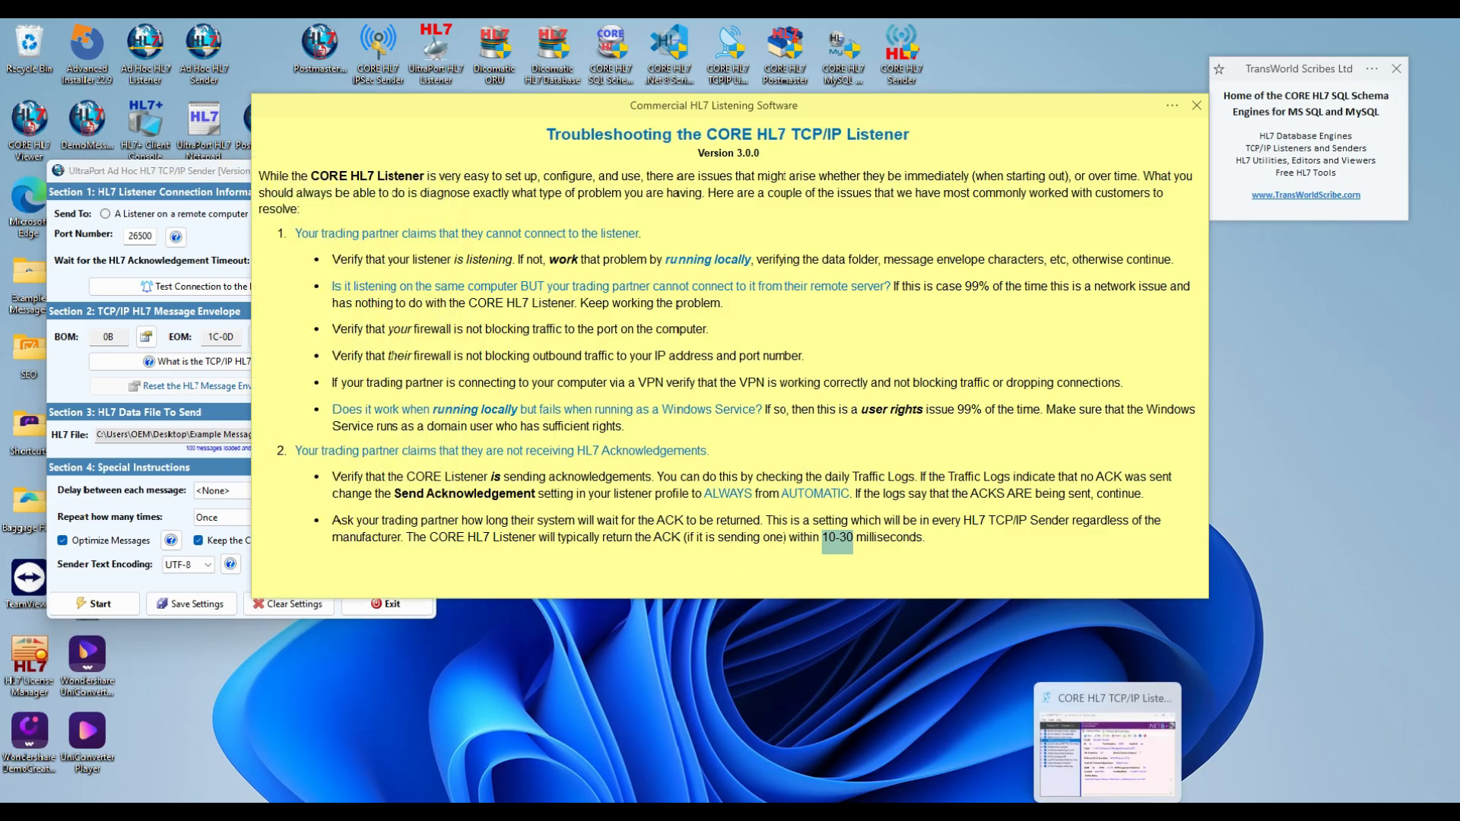
# In the CORE HL7 TCP/IP Listener Configuration, try port number 1433 for the Dunedin Hospital profile and cancel the profile edit
pyautogui.click(1107, 812)
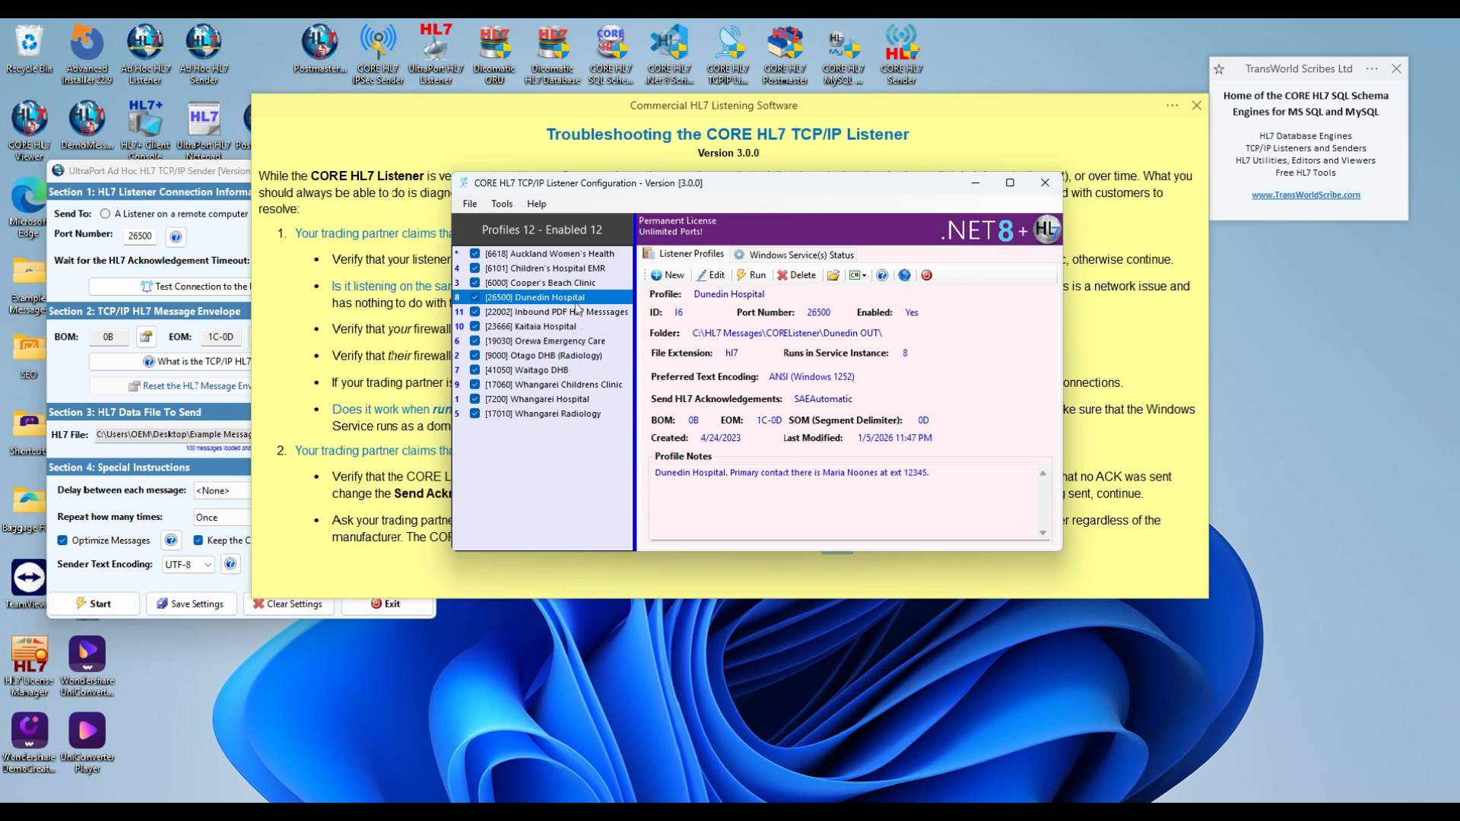
pyautogui.doubleClick(522, 298)
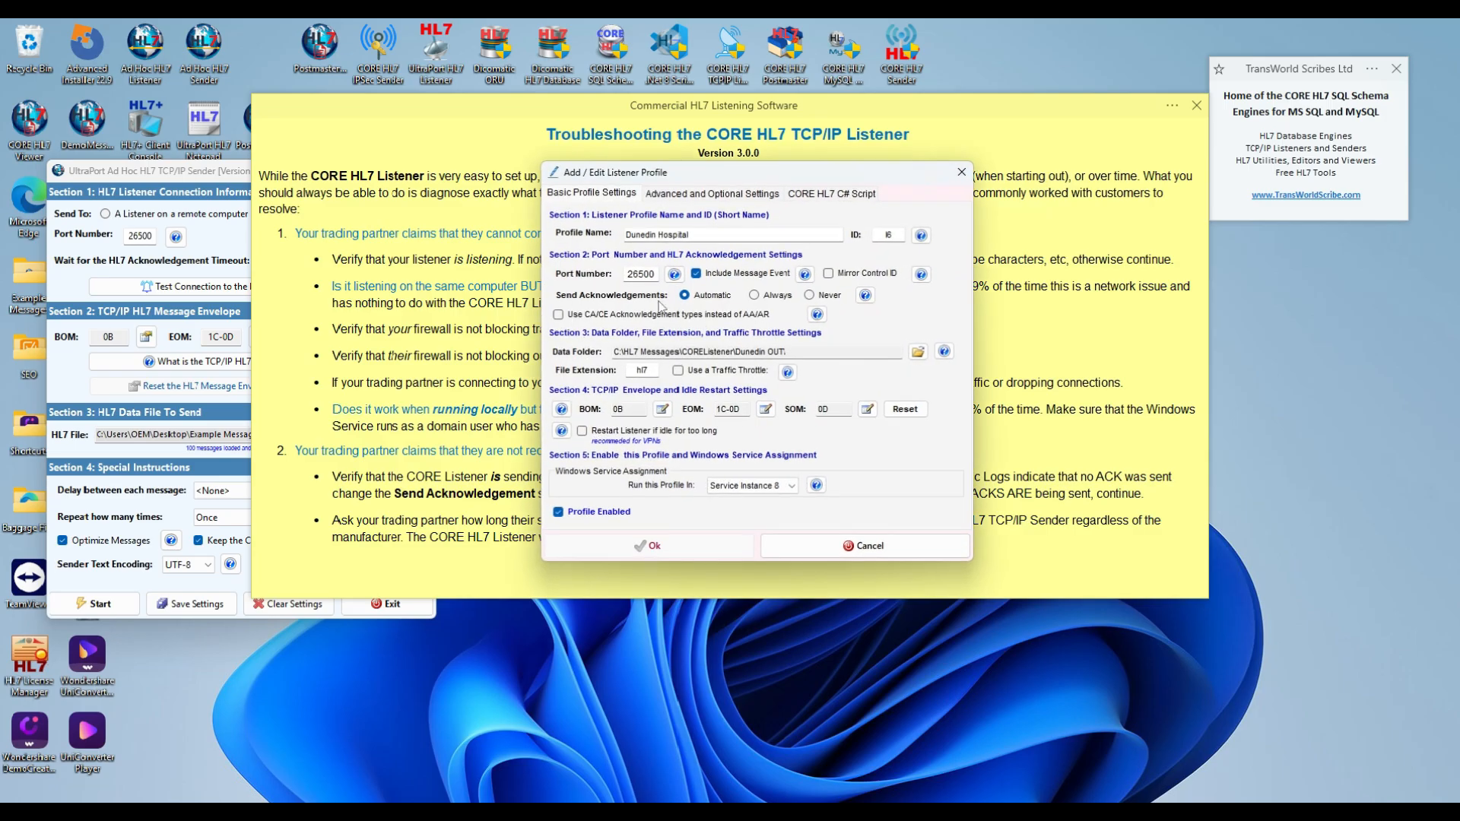
pyautogui.doubleClick(656, 276)
pyautogui.click(631, 277)
pyautogui.moveTo(628, 277); pyautogui.dragTo(657, 277)
pyautogui.click(649, 277)
pyautogui.doubleClick(654, 277)
pyautogui.write('1433')
pyautogui.click(783, 543)
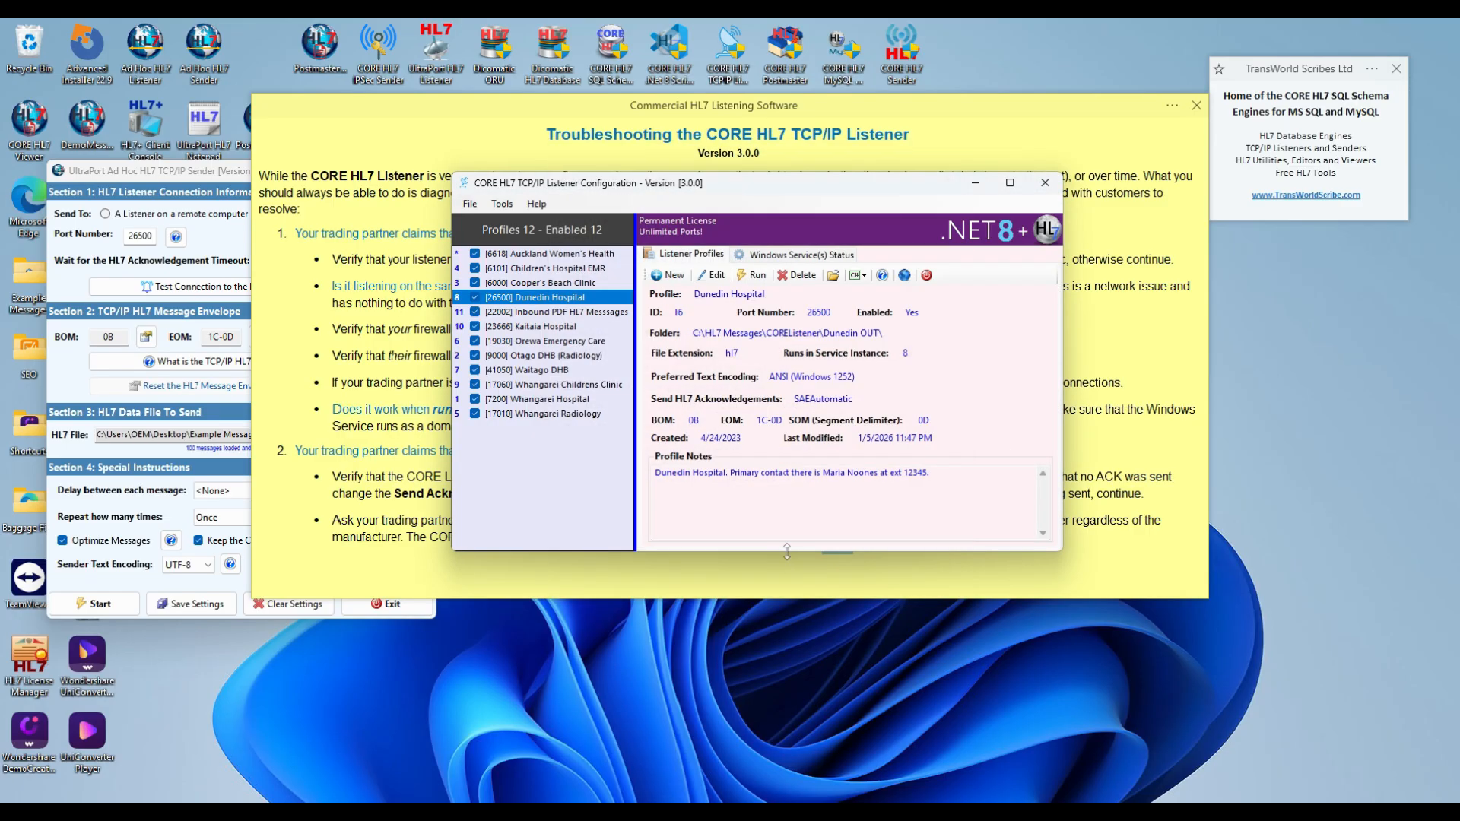